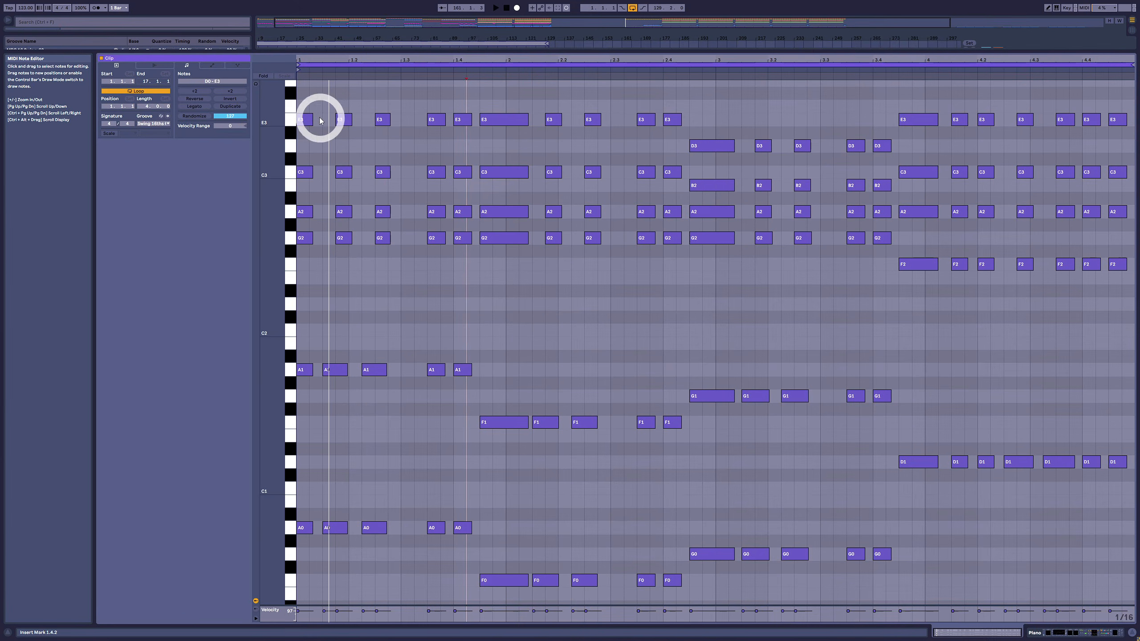
Step: Play the Piano clip's four-bar chord and bass pattern from its start
{"action": "left_click_drag", "start_coordinate": [299, 94], "coordinate": [1128, 591]}
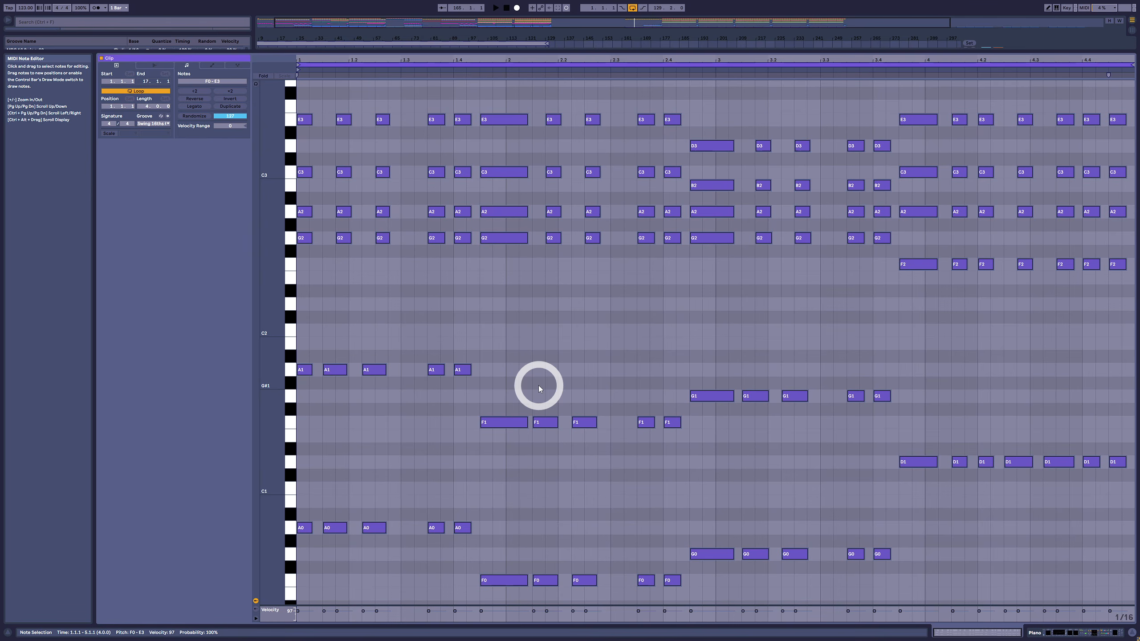
{"action": "left_click", "coordinate": [559, 373]}
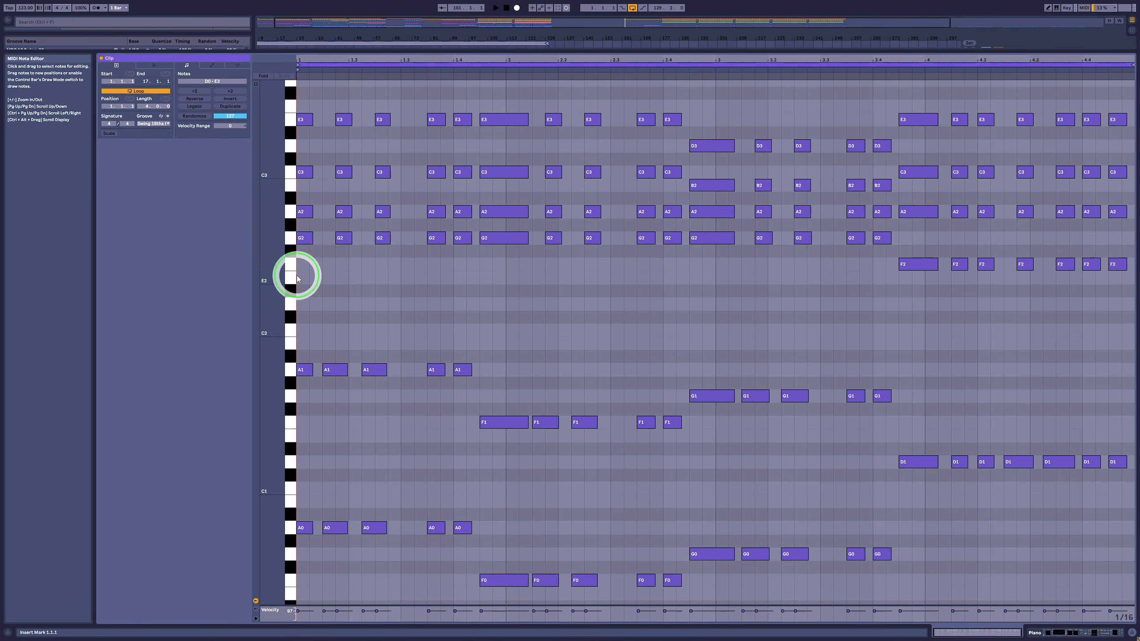
{"action": "left_click", "coordinate": [297, 276]}
{"action": "key", "text": "space"}
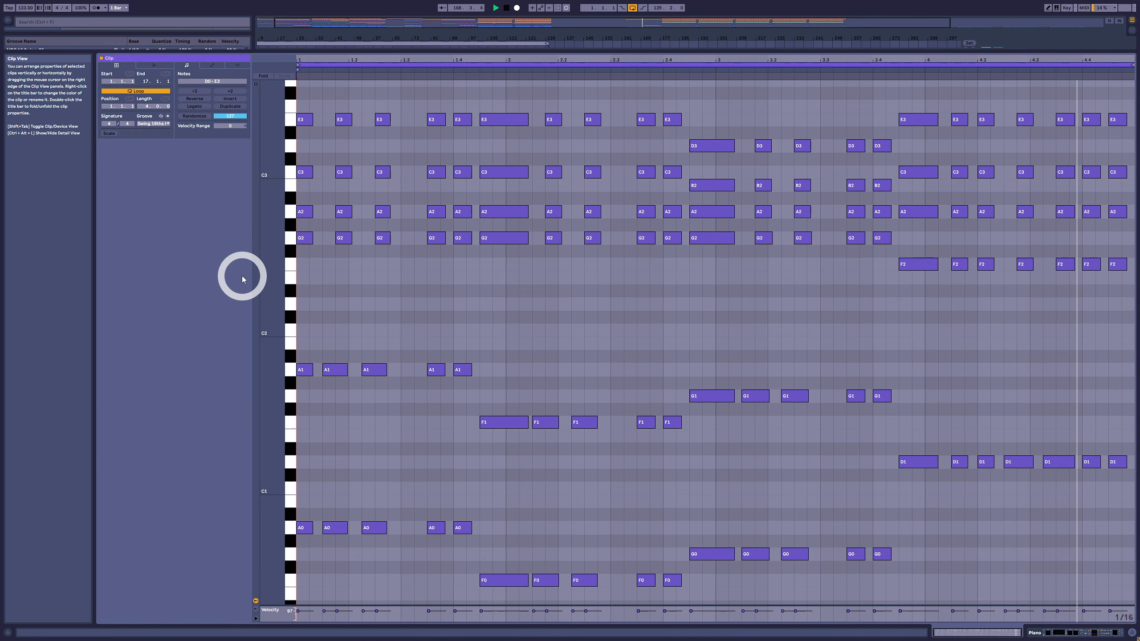
{"action": "key", "text": "space"}
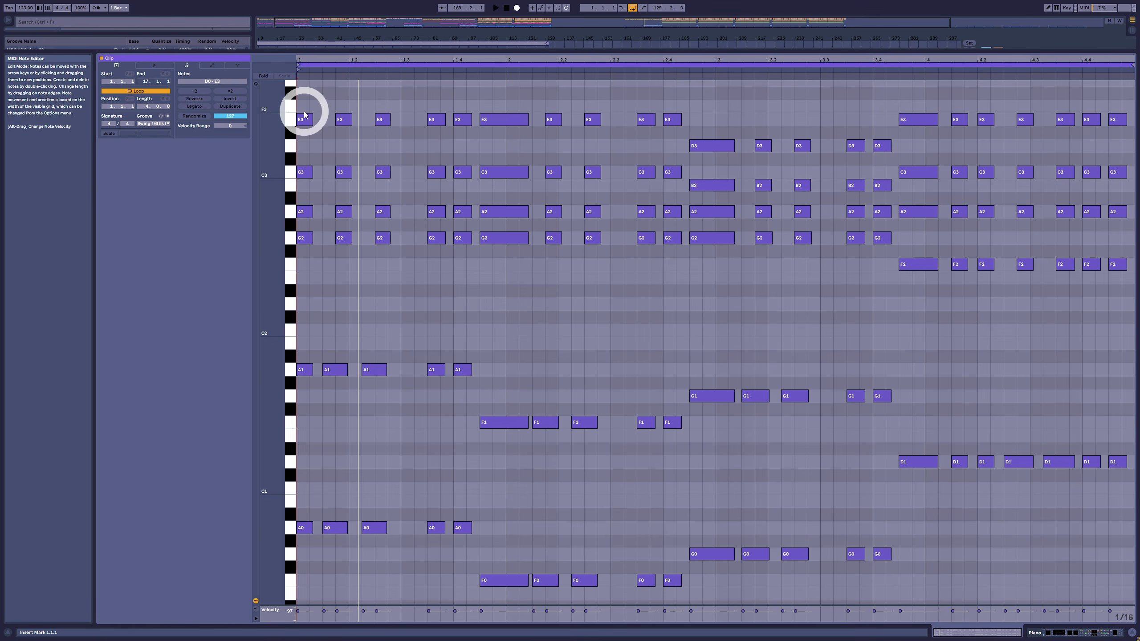
Step: Examine the Piano clip's bass root notes A1, F1, G1 and D1 beneath the chords
{"action": "left_click_drag", "start_coordinate": [304, 101], "coordinate": [1136, 601]}
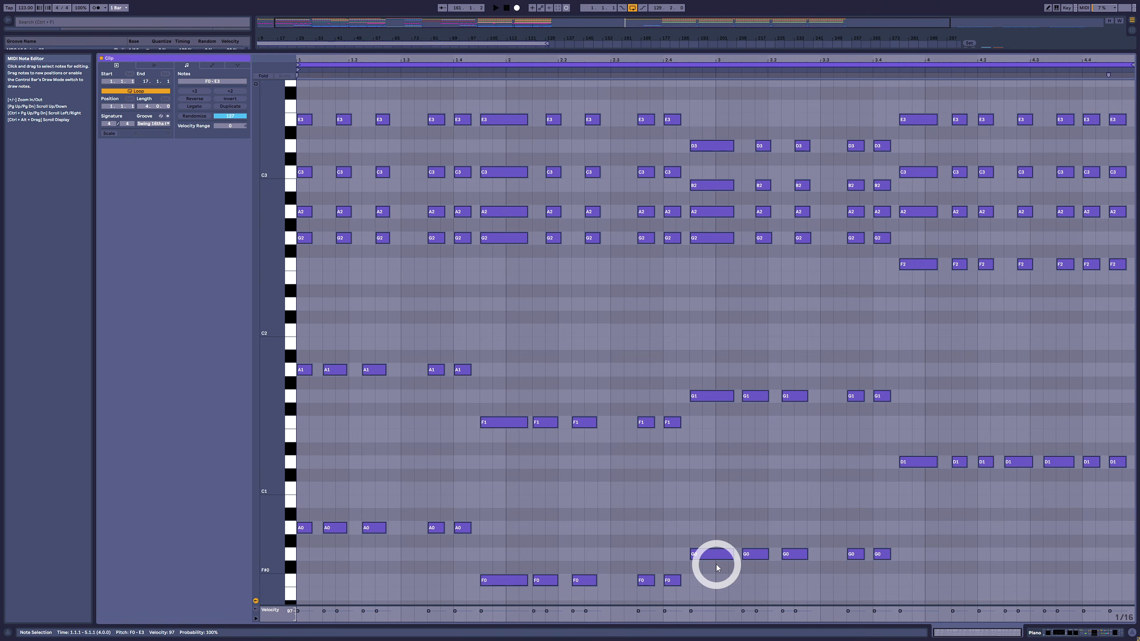
{"action": "left_click", "coordinate": [311, 287]}
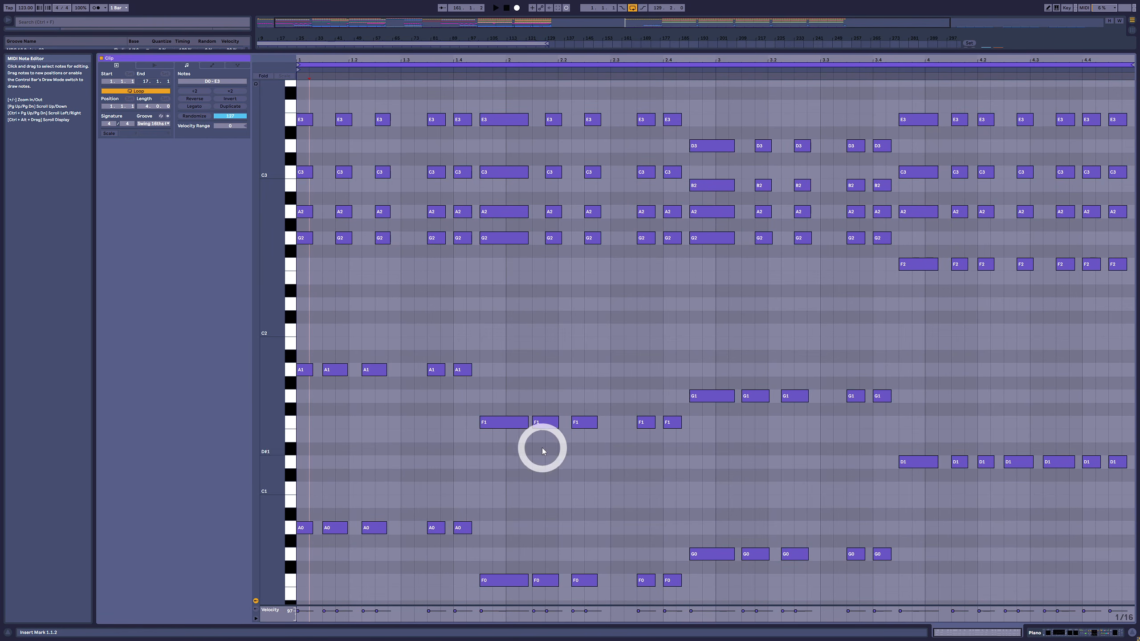
{"action": "left_click_drag", "start_coordinate": [502, 329], "coordinate": [263, 382]}
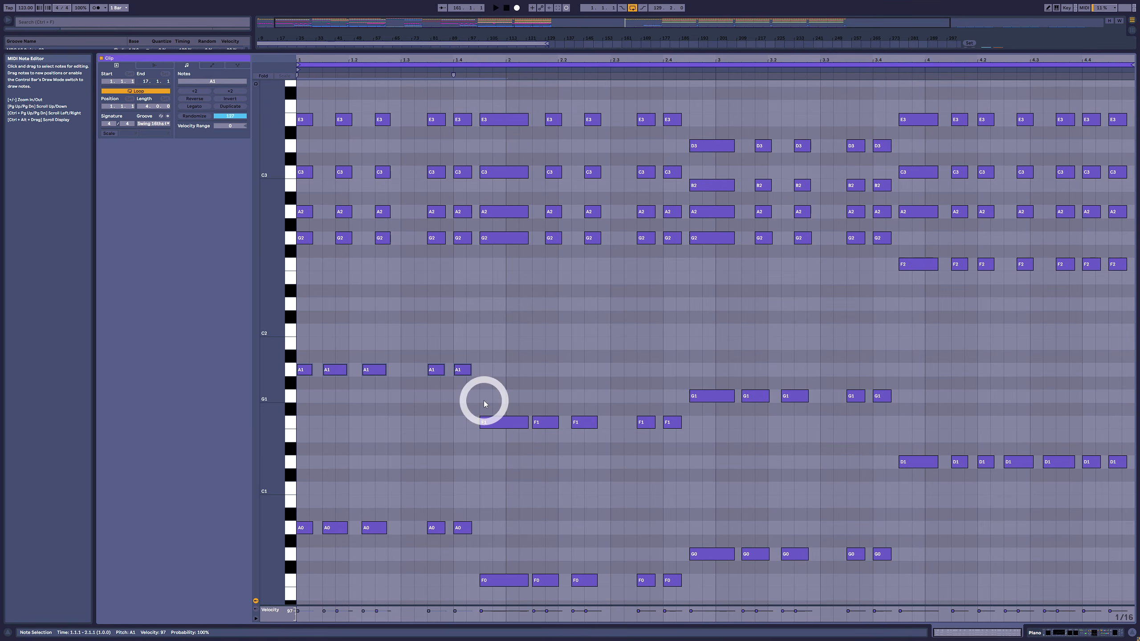
{"action": "left_click_drag", "start_coordinate": [484, 400], "coordinate": [722, 497]}
{"action": "left_click_drag", "start_coordinate": [712, 372], "coordinate": [1139, 556]}
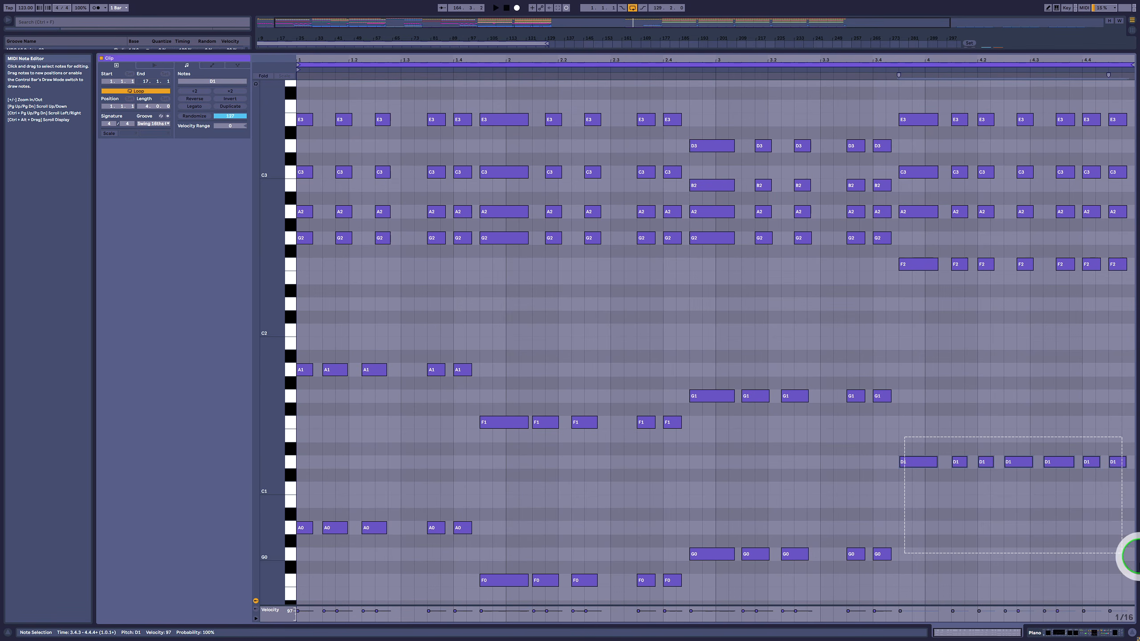
{"action": "left_click_drag", "start_coordinate": [472, 327], "coordinate": [293, 400]}
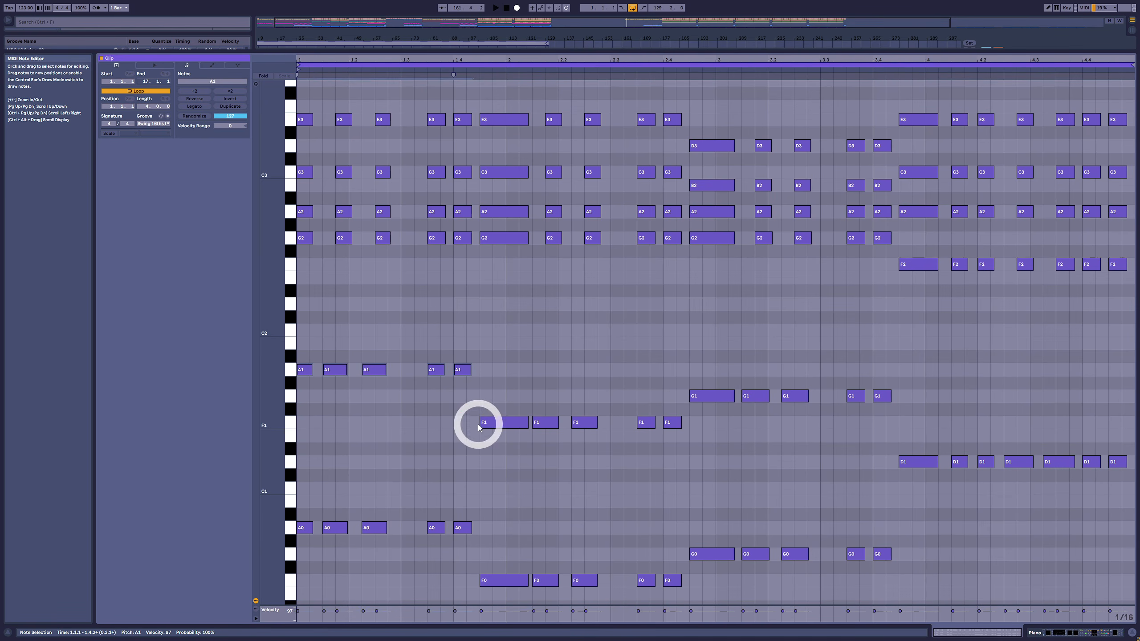
{"action": "left_click_drag", "start_coordinate": [478, 427], "coordinate": [687, 472]}
{"action": "left_click_drag", "start_coordinate": [691, 362], "coordinate": [1127, 555]}
{"action": "left_click_drag", "start_coordinate": [499, 351], "coordinate": [241, 403]}
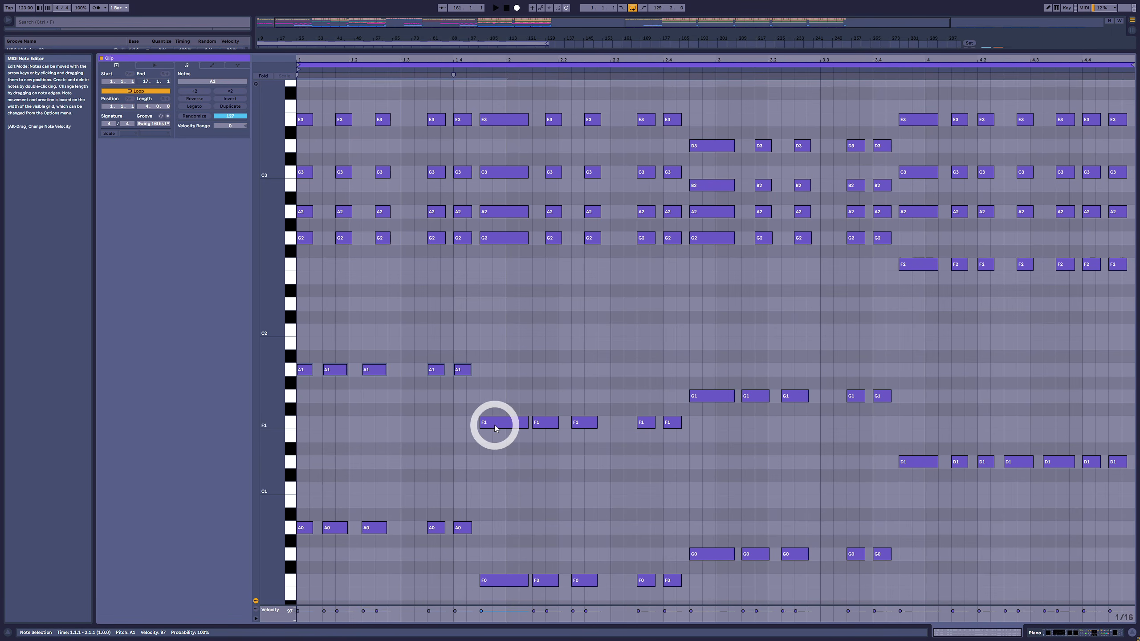
{"action": "left_click_drag", "start_coordinate": [313, 336], "coordinate": [677, 510]}
{"action": "left_click_drag", "start_coordinate": [687, 400], "coordinate": [1132, 522]}
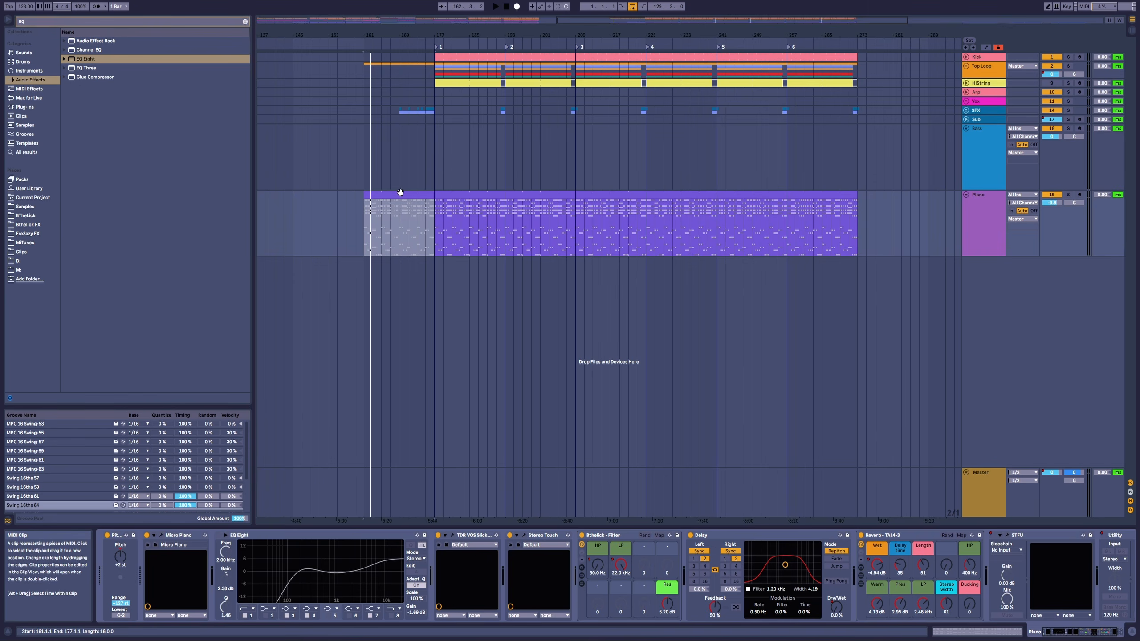
Step: Copy the first Piano clip onto the Bass track and audition its notes with the Bass track soloed
{"action": "left_click_drag", "start_coordinate": [400, 193], "coordinate": [402, 153]}
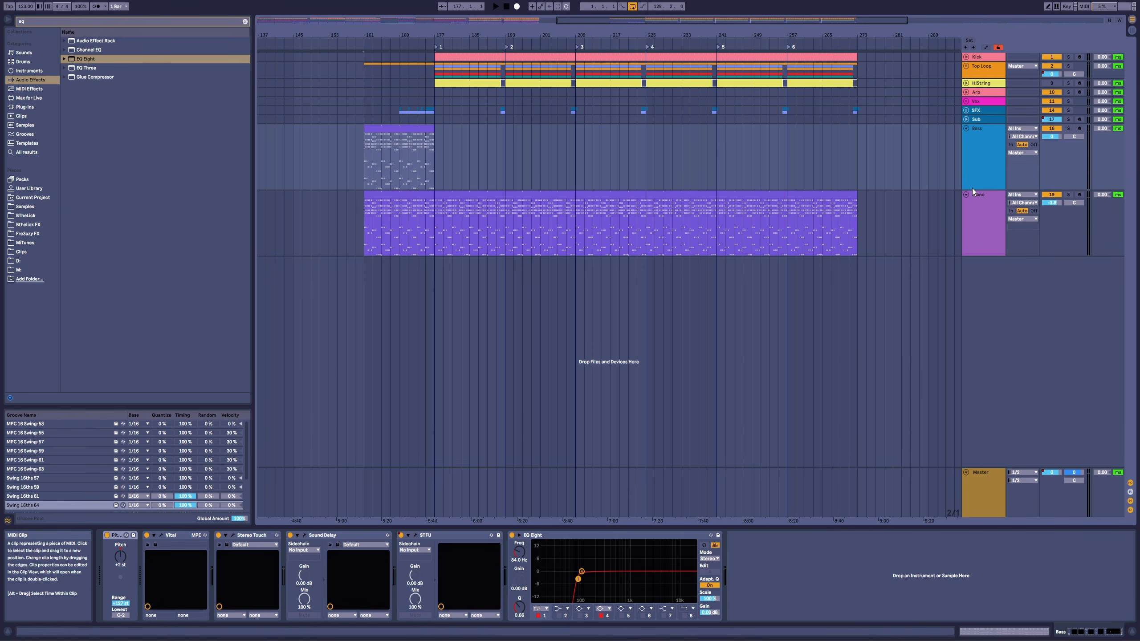
{"action": "left_click", "coordinate": [880, 173]}
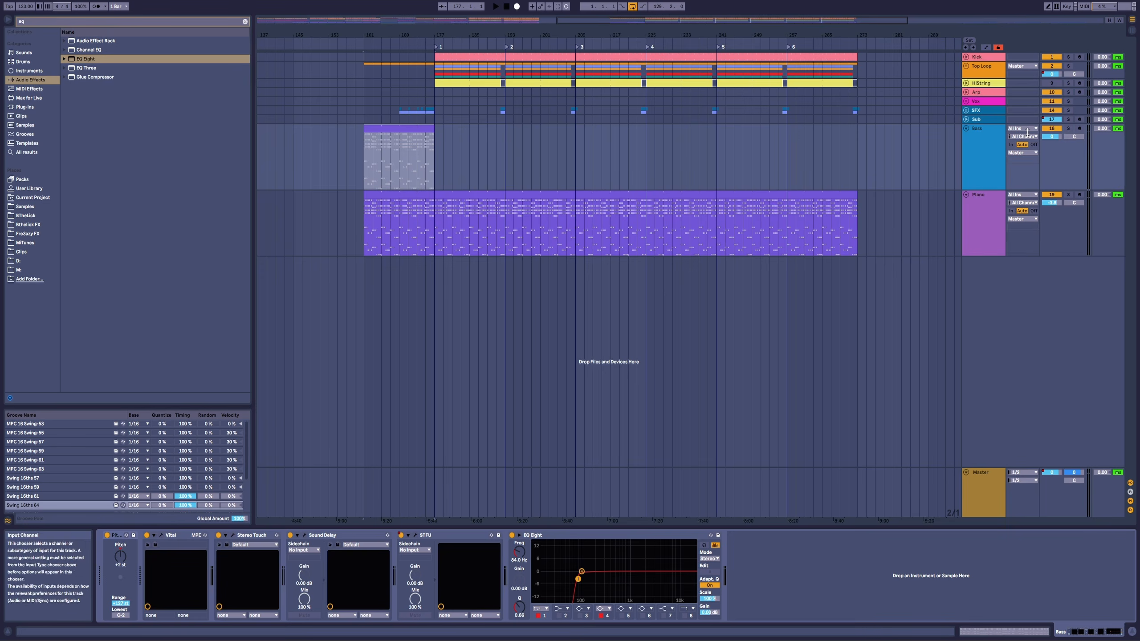
{"action": "left_click", "coordinate": [414, 130]}
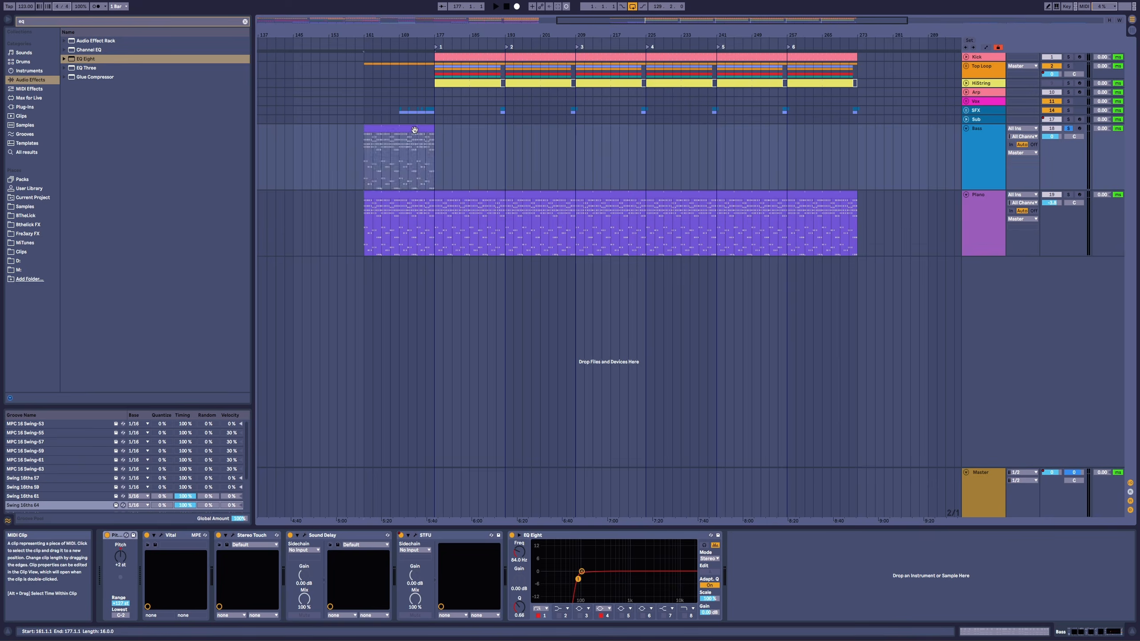
{"action": "double_click", "coordinate": [415, 129]}
{"action": "key", "text": "space"}
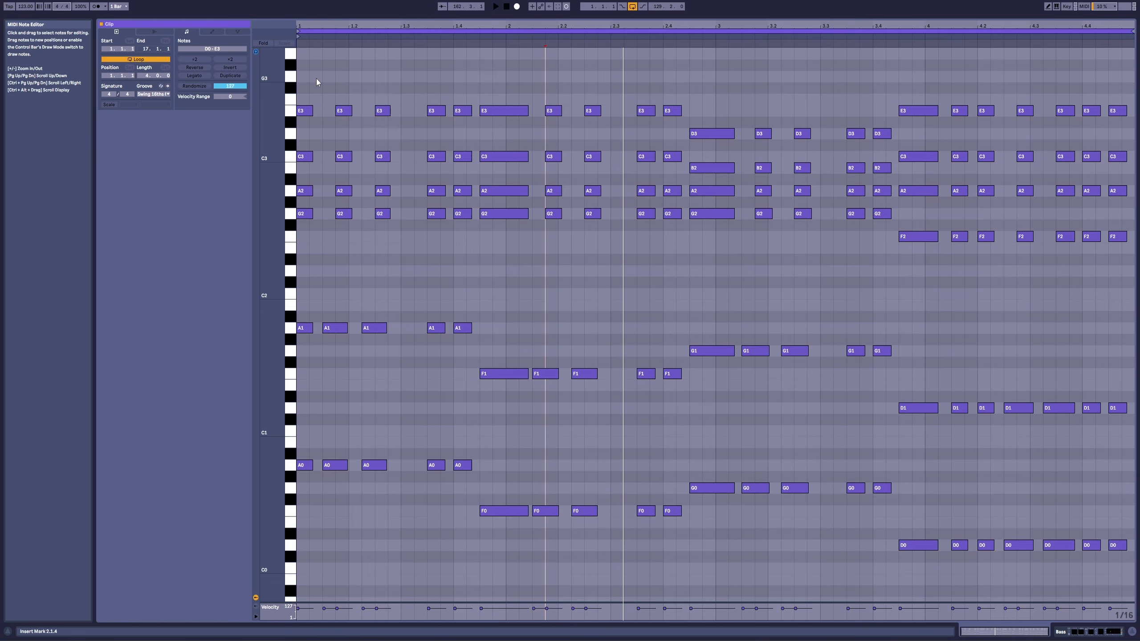
Step: Deactivate all the upper chord notes from F2 to E3 in the Bass clip
{"action": "left_click", "coordinate": [302, 71]}
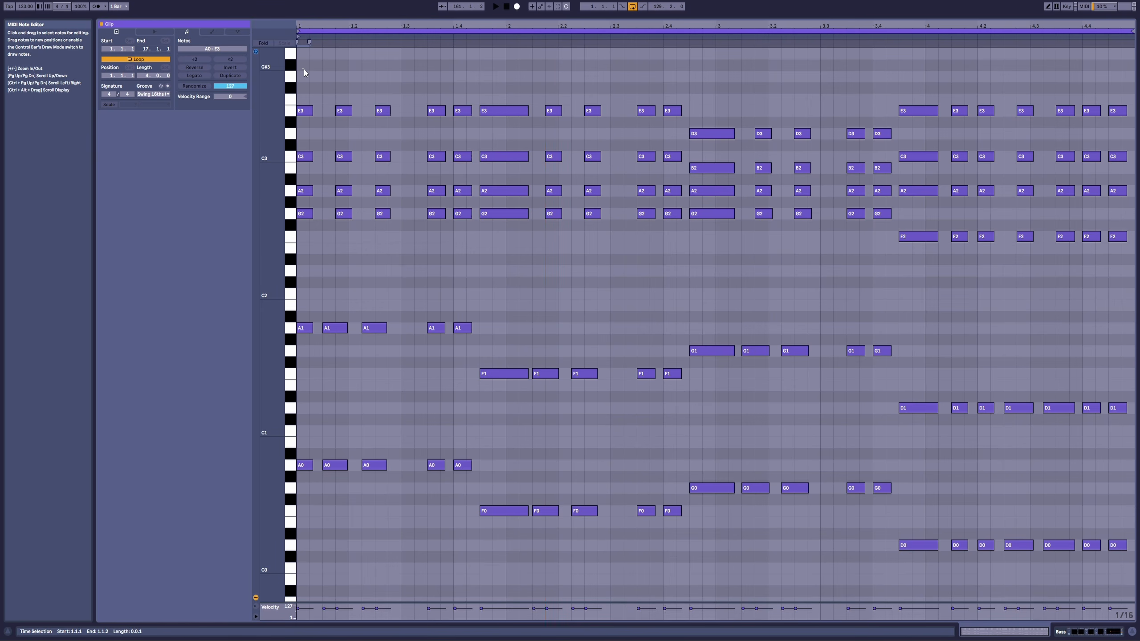
{"action": "left_click_drag", "start_coordinate": [303, 70], "coordinate": [1129, 248]}
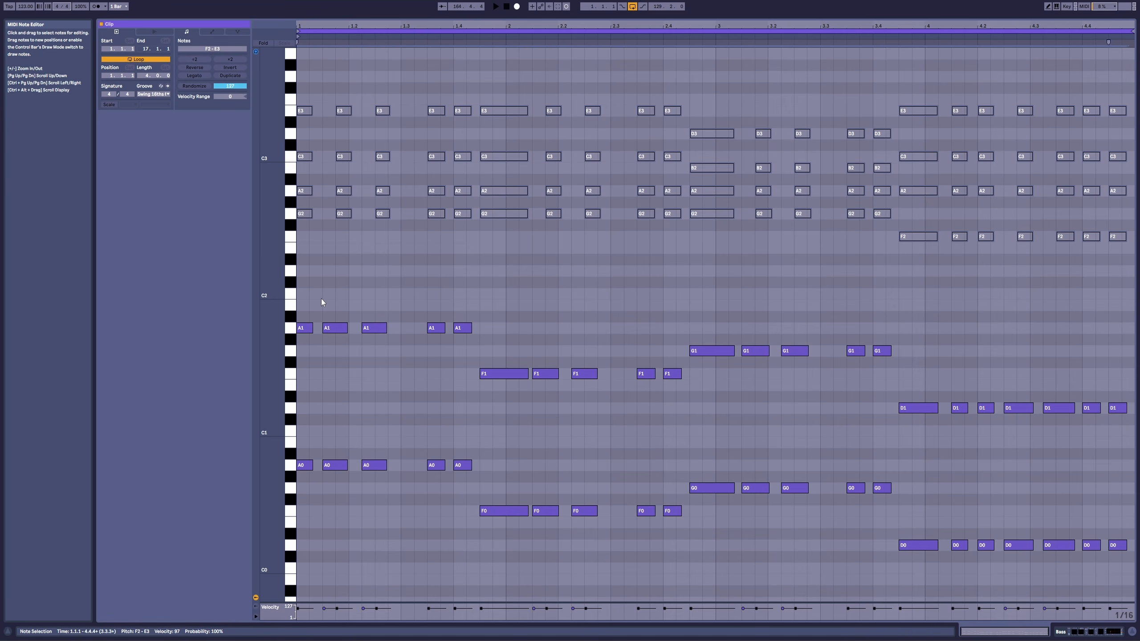
{"action": "left_click", "coordinate": [301, 278]}
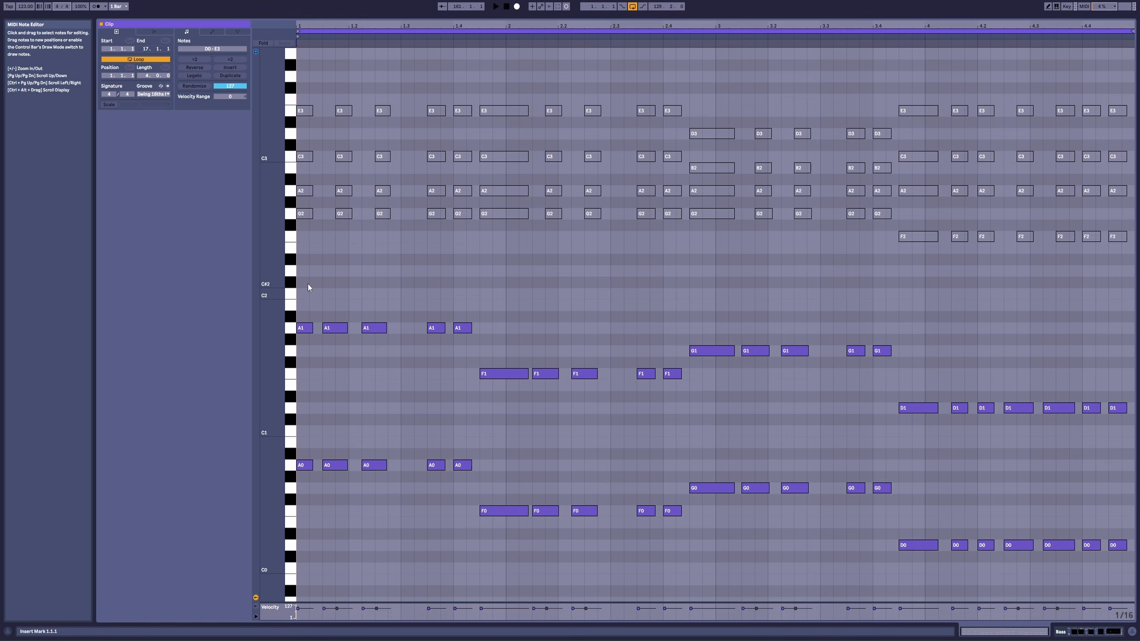
Step: Examine the A1 and A0 octaves of the bass line and the keys an octave below in the Bass clip
{"action": "left_click", "coordinate": [289, 327]}
{"action": "left_click", "coordinate": [293, 467]}
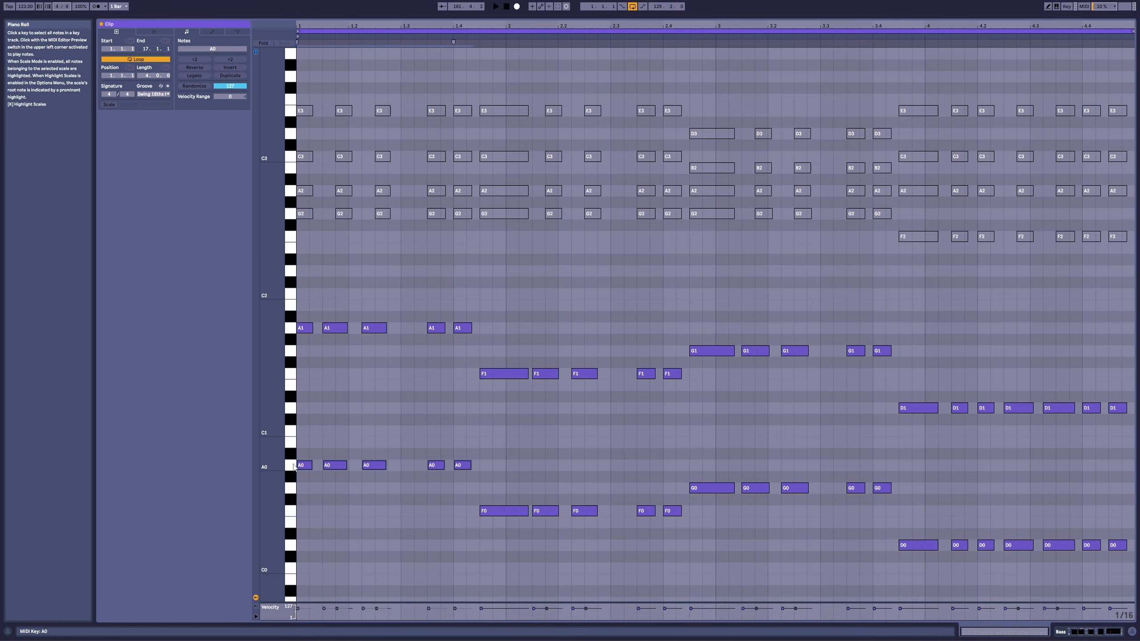
{"action": "scroll", "coordinate": [306, 453], "scroll_direction": "down", "scroll_amount": 3}
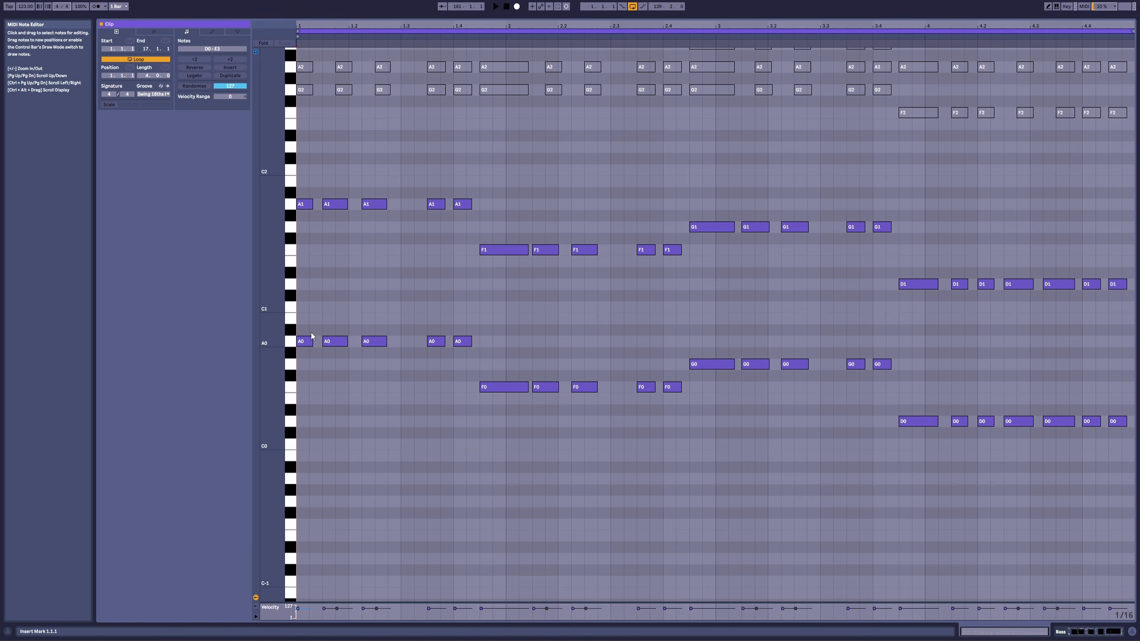
{"action": "left_click", "coordinate": [499, 387]}
{"action": "left_click", "coordinate": [712, 364]}
{"action": "left_click", "coordinate": [915, 422]}
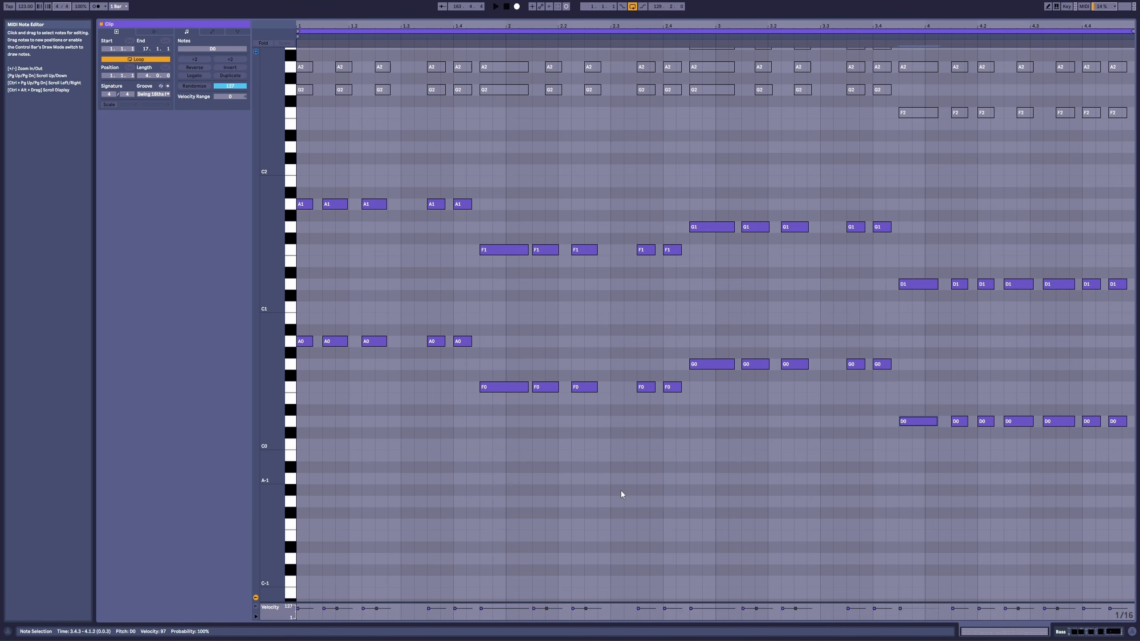
{"action": "left_click", "coordinate": [293, 479]}
{"action": "left_click", "coordinate": [292, 527]}
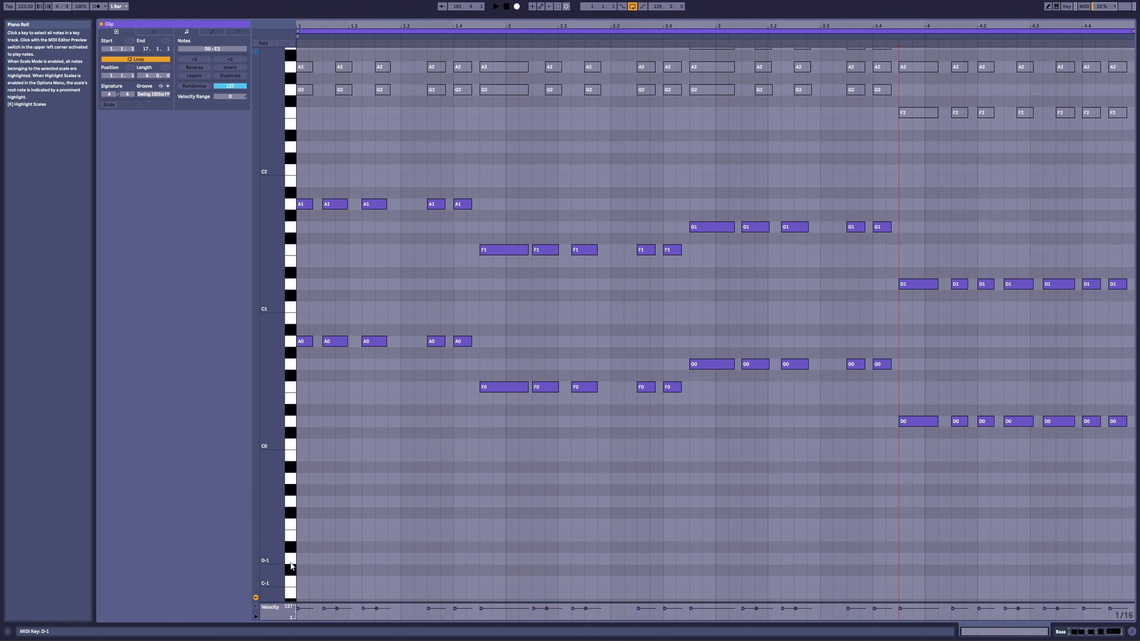
Step: Delete the upper octave of bass notes, D1 to A1, from the Bass clip
{"action": "left_click", "coordinate": [301, 180]}
{"action": "left_click_drag", "start_coordinate": [331, 204], "coordinate": [1119, 318]}
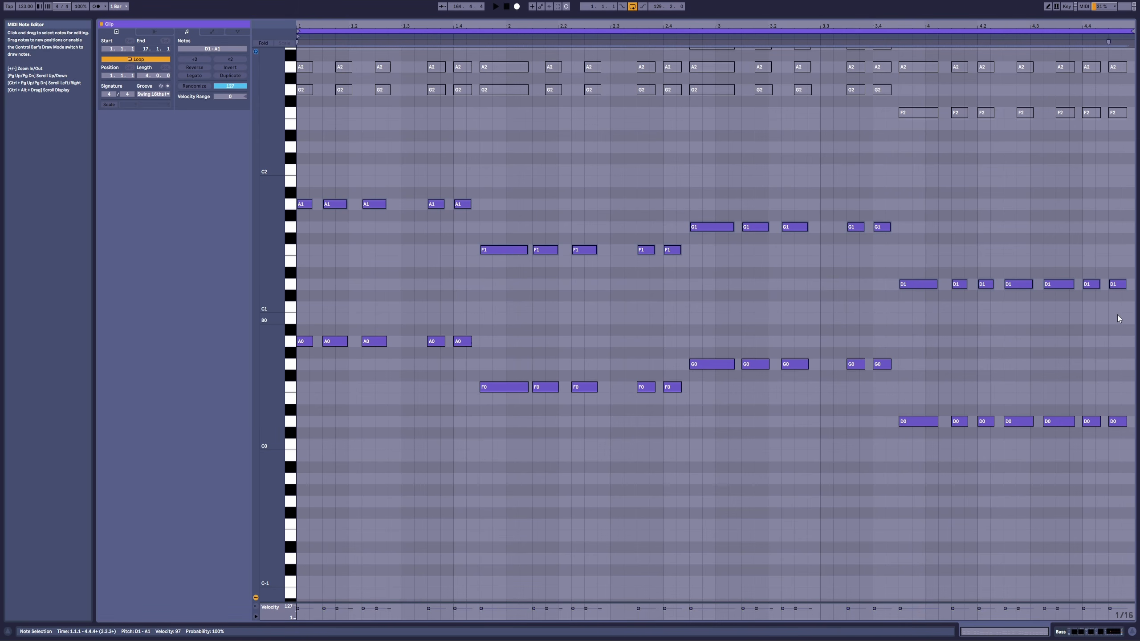
{"action": "key", "text": "Delete"}
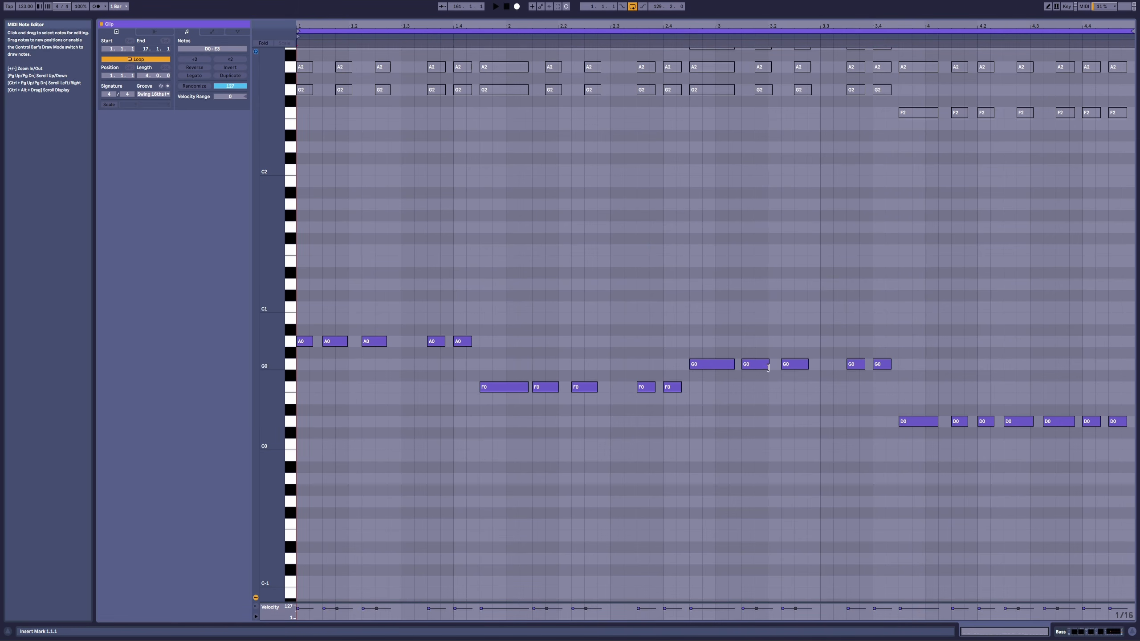
Step: Play back the remaining low bass notes in the soloed Bass clip
{"action": "scroll", "coordinate": [697, 387], "scroll_direction": "up", "scroll_amount": 3}
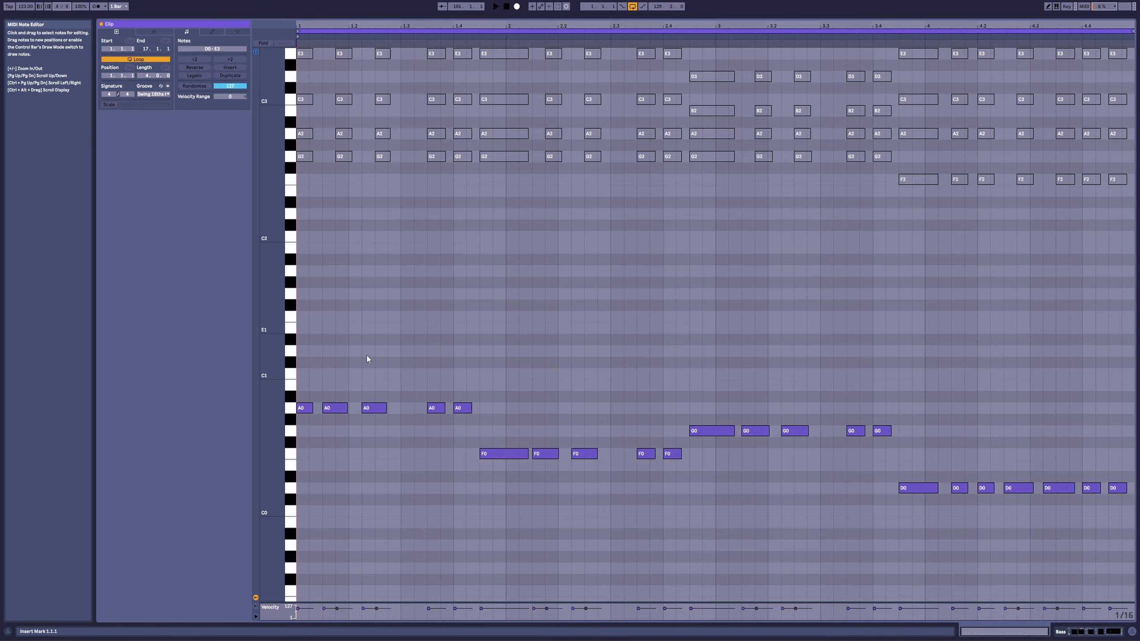
{"action": "key", "text": "space"}
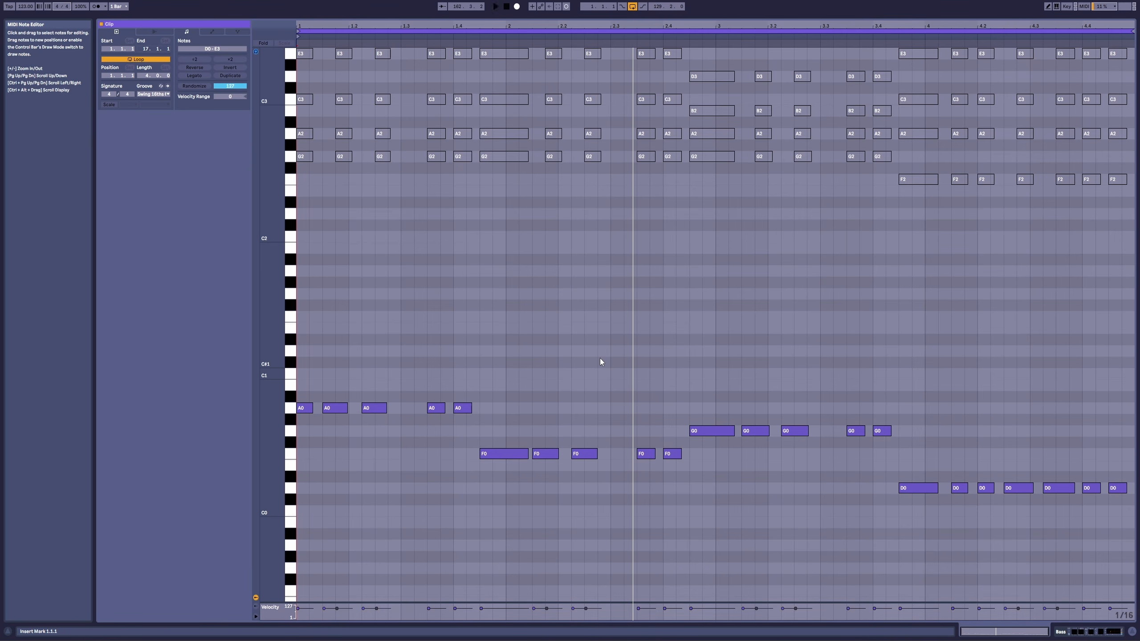
{"action": "key", "text": "space"}
Step: Return to the arrangement and play the Bass clip together with the Piano, with the Bass track no longer soloed
{"action": "key", "text": "shift+Tab"}
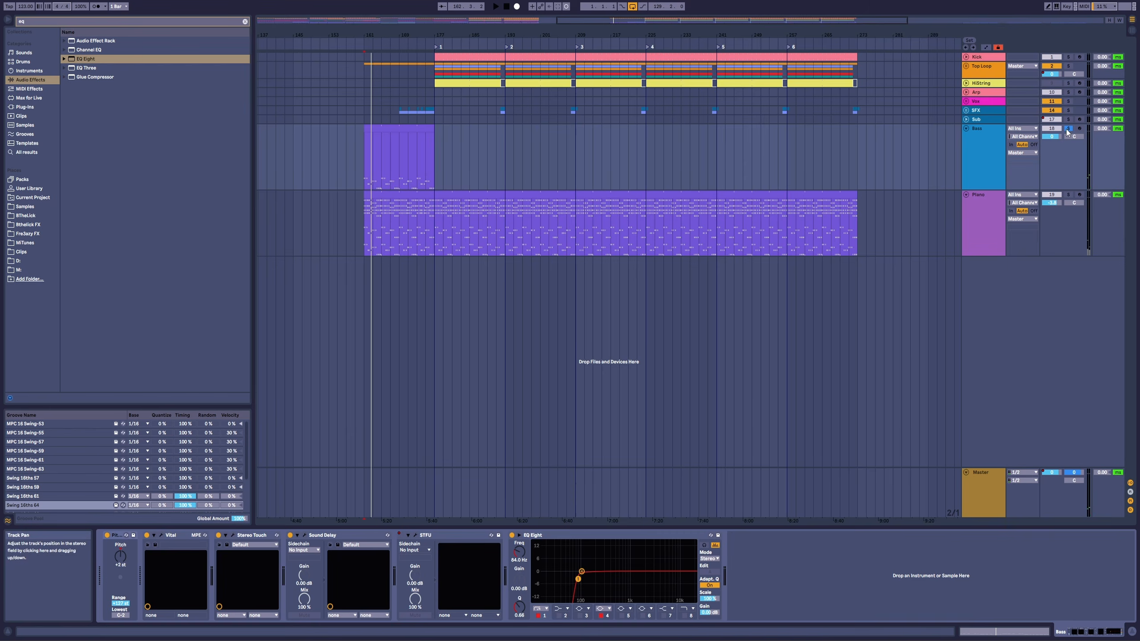
{"action": "key", "text": "space"}
{"action": "left_click", "coordinate": [422, 124]}
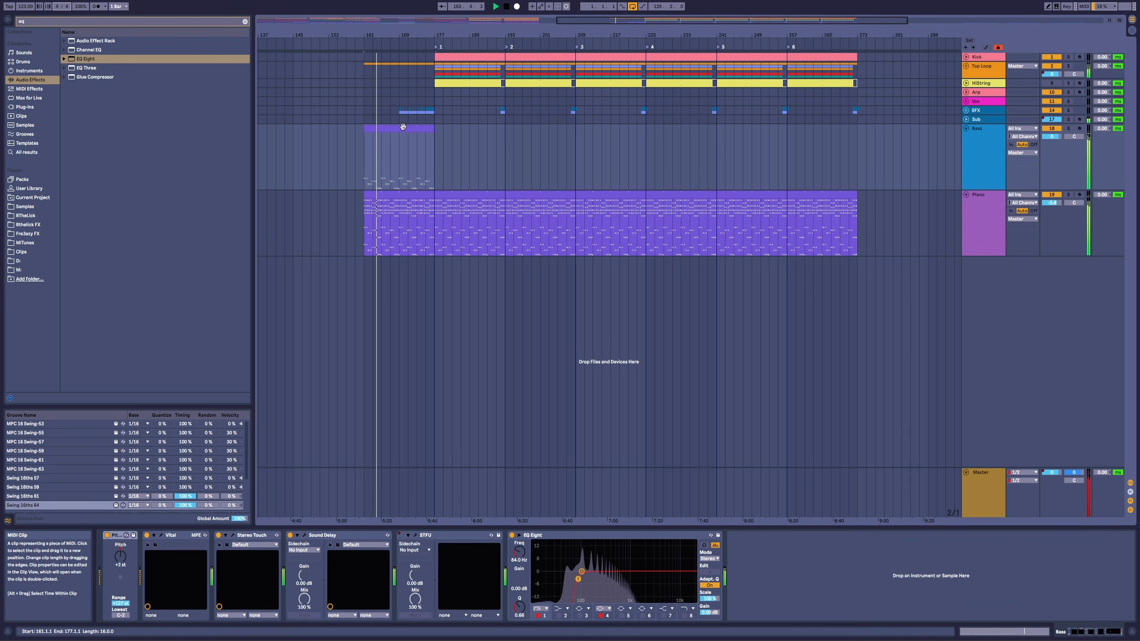
Step: Move the Bass clip to bar 177, where the kick enters, and play it with the full arrangement
{"action": "left_click_drag", "start_coordinate": [392, 129], "coordinate": [461, 129]}
{"action": "key", "text": "space"}
{"action": "key", "text": "space"}
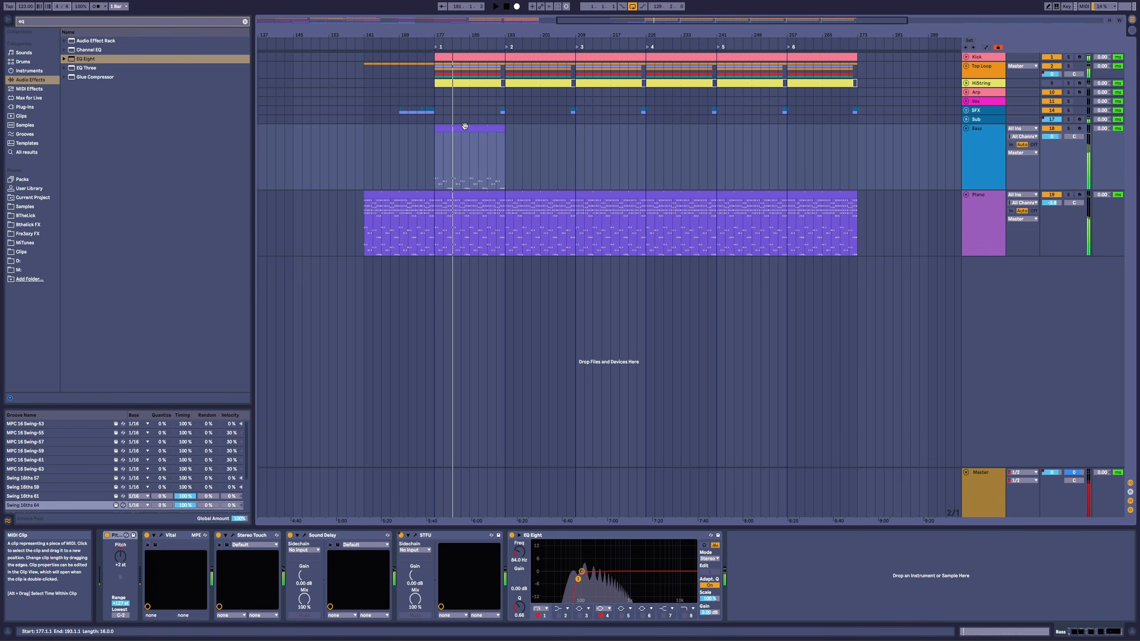
Step: Transpose all the deactivated chord notes in the Bass clip down one octave and return to the arrangement
{"action": "double_click", "coordinate": [465, 126]}
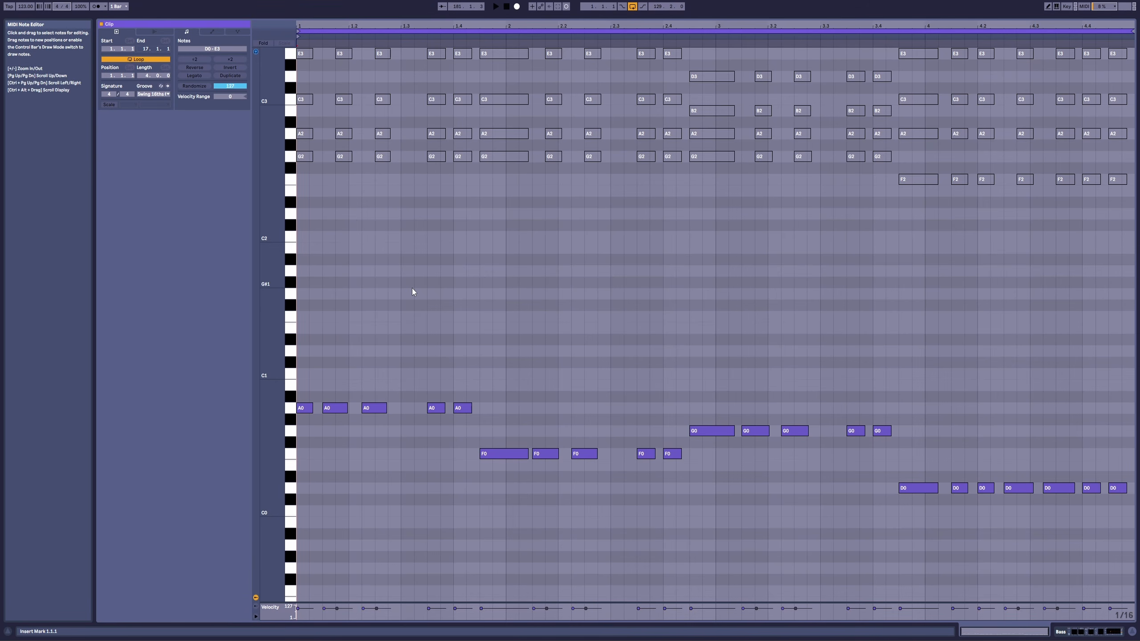
{"action": "scroll", "coordinate": [411, 289], "scroll_direction": "up", "scroll_amount": 2}
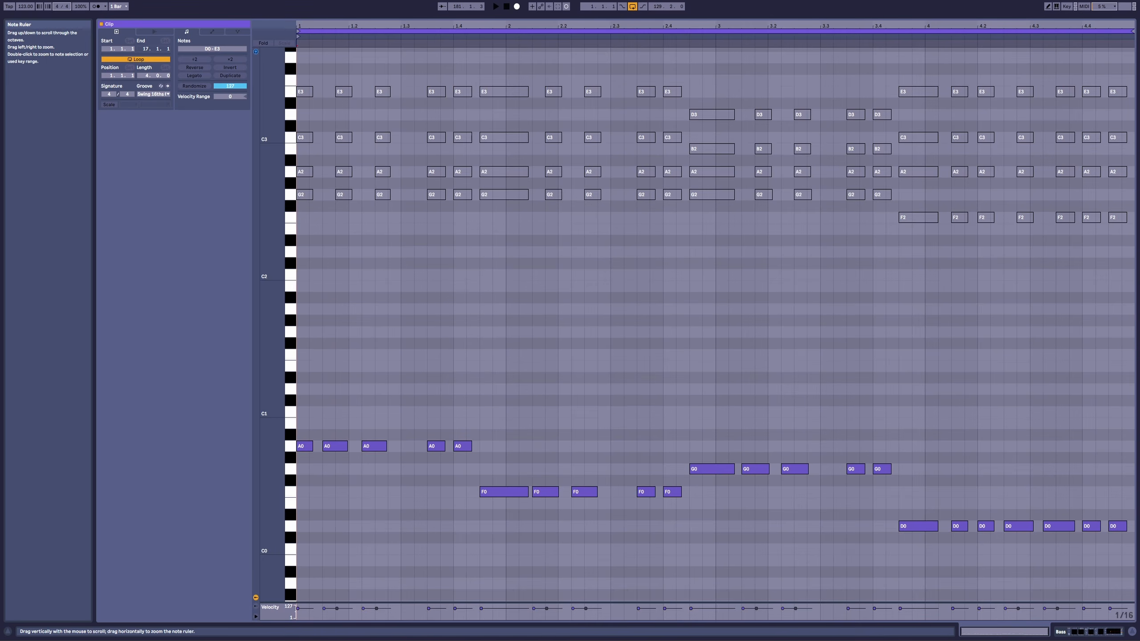
{"action": "left_click_drag", "start_coordinate": [273, 442], "coordinate": [287, 299]}
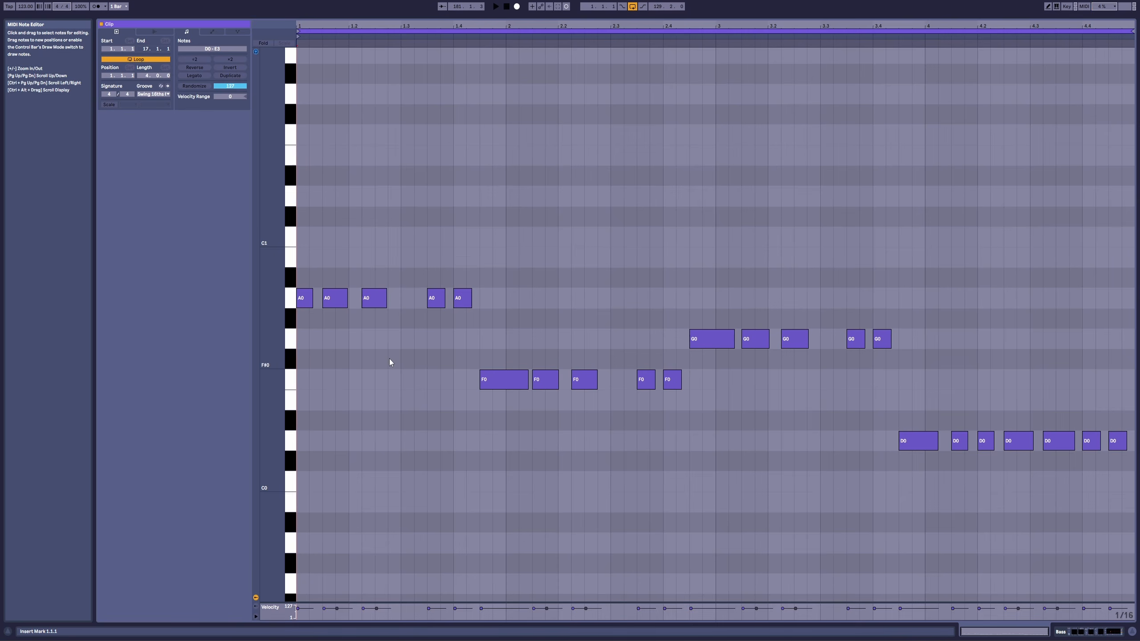
{"action": "left_click_drag", "start_coordinate": [280, 309], "coordinate": [265, 450]}
{"action": "left_click_drag", "start_coordinate": [298, 160], "coordinate": [1137, 391]}
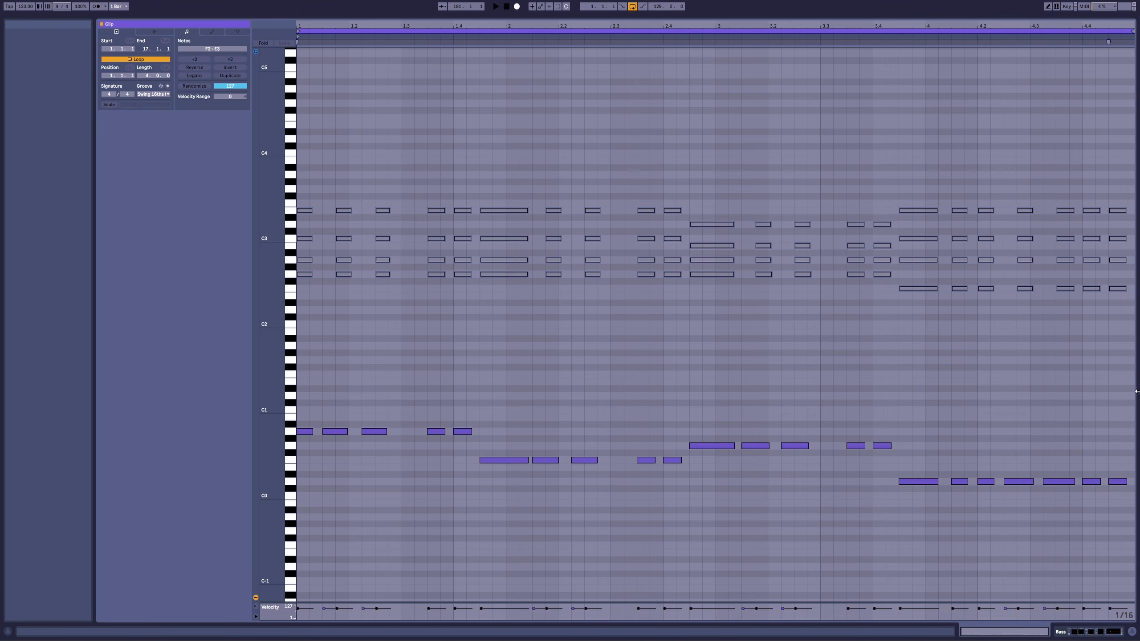
{"action": "key", "text": "shift+Down"}
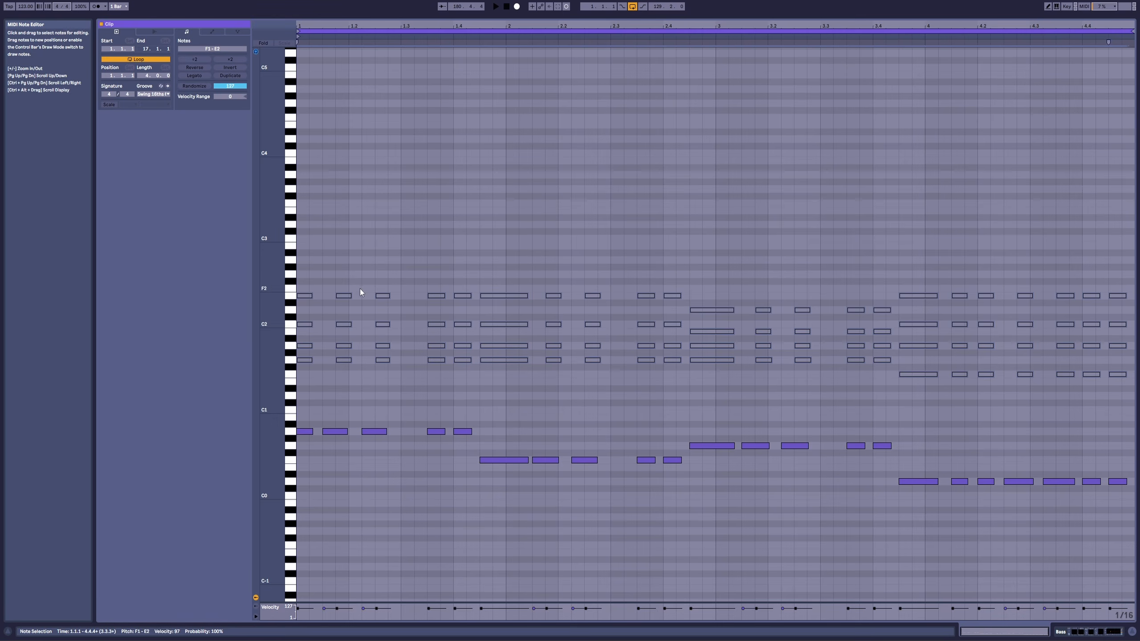
{"action": "left_click_drag", "start_coordinate": [279, 284], "coordinate": [415, 487]}
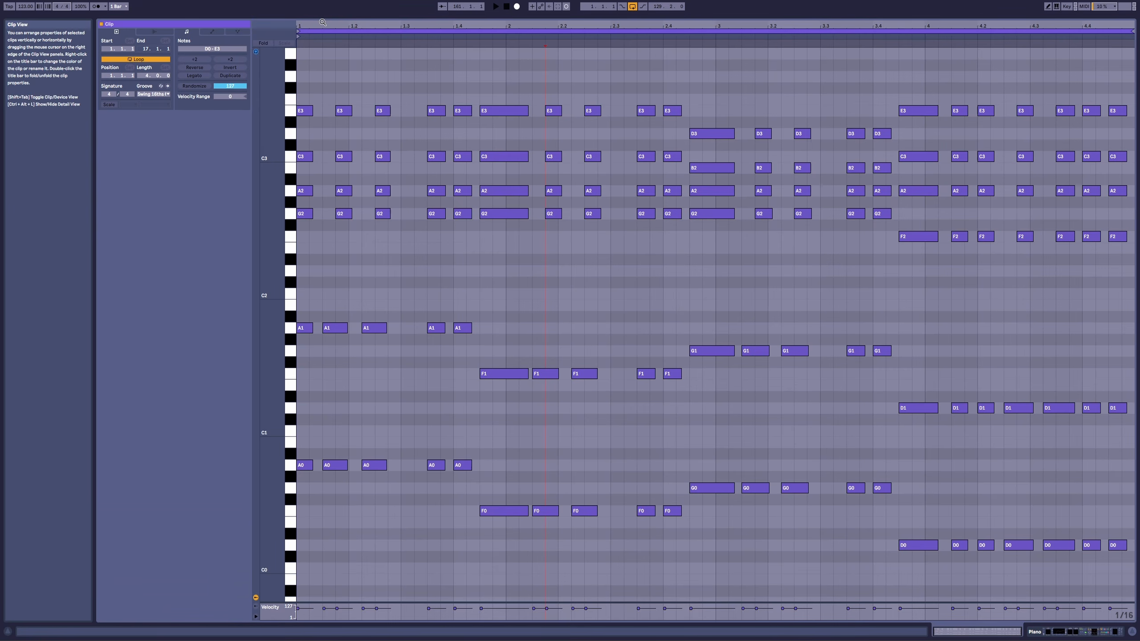
Step: Examine the first bar of the Piano clip, selecting the low octave notes and the chord stacks in turn to compare their rhythm
{"action": "key", "text": "plus"}
{"action": "key", "text": "plus"}
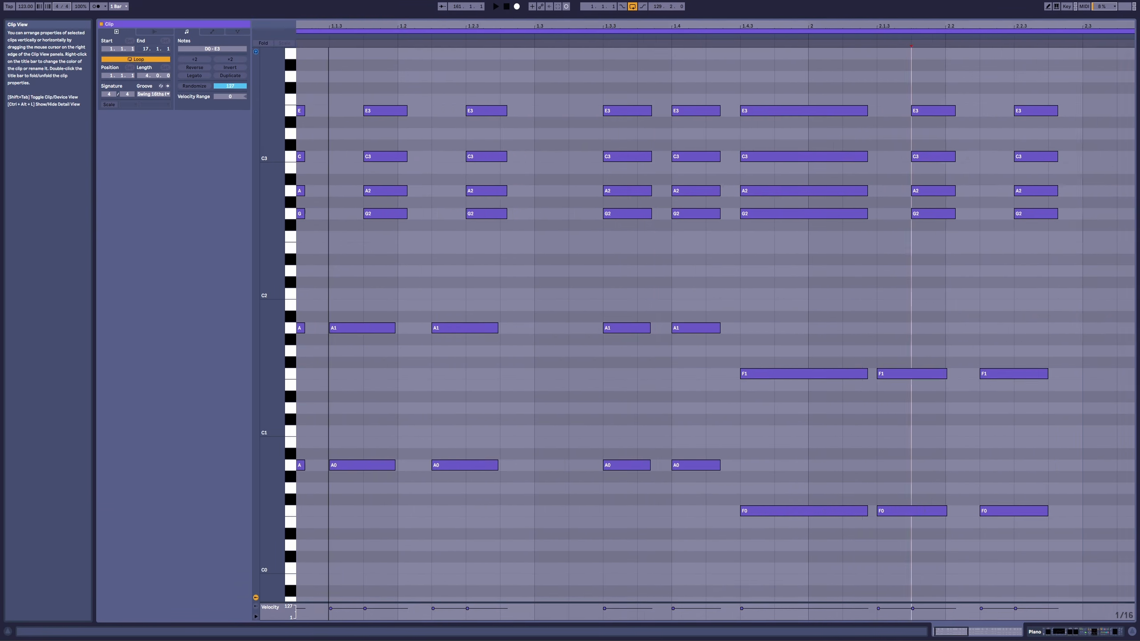
{"action": "key", "text": "minus"}
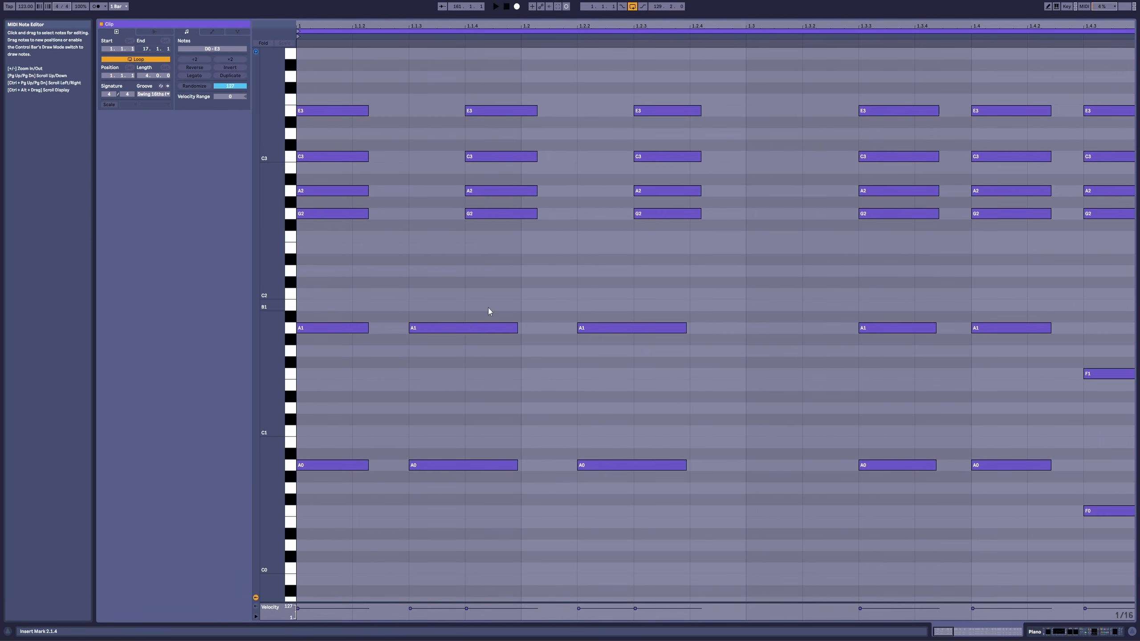
{"action": "left_click_drag", "start_coordinate": [340, 77], "coordinate": [367, 536]}
{"action": "left_click_drag", "start_coordinate": [422, 192], "coordinate": [424, 505]}
{"action": "left_click_drag", "start_coordinate": [448, 81], "coordinate": [531, 250]}
{"action": "left_click_drag", "start_coordinate": [609, 300], "coordinate": [624, 494]}
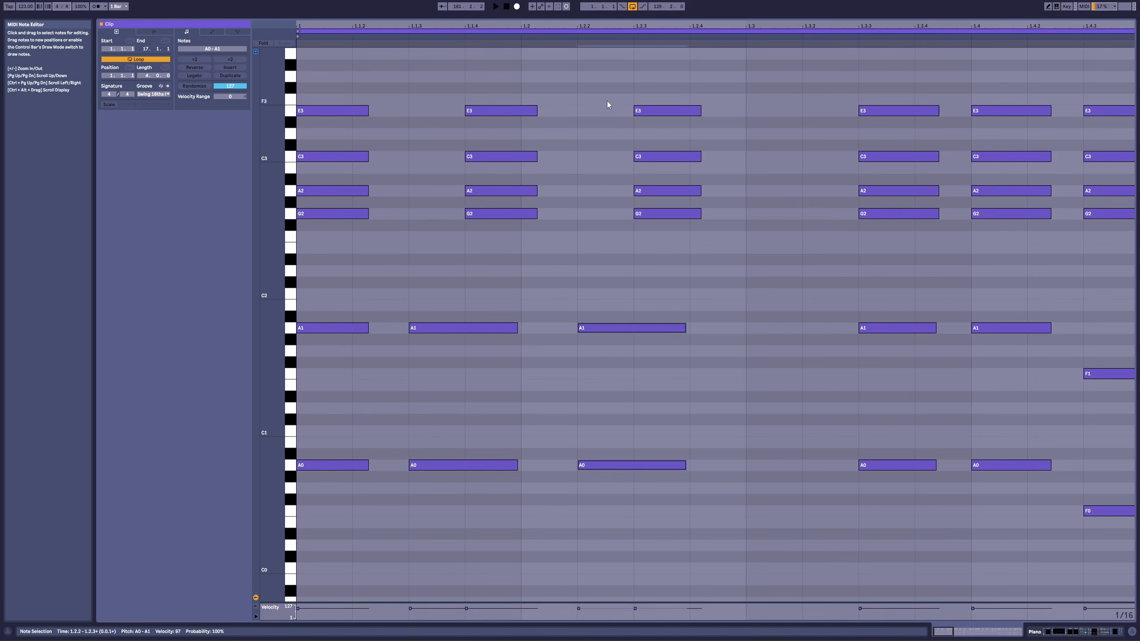
{"action": "left_click_drag", "start_coordinate": [605, 101], "coordinate": [767, 291]}
{"action": "key", "text": "space"}
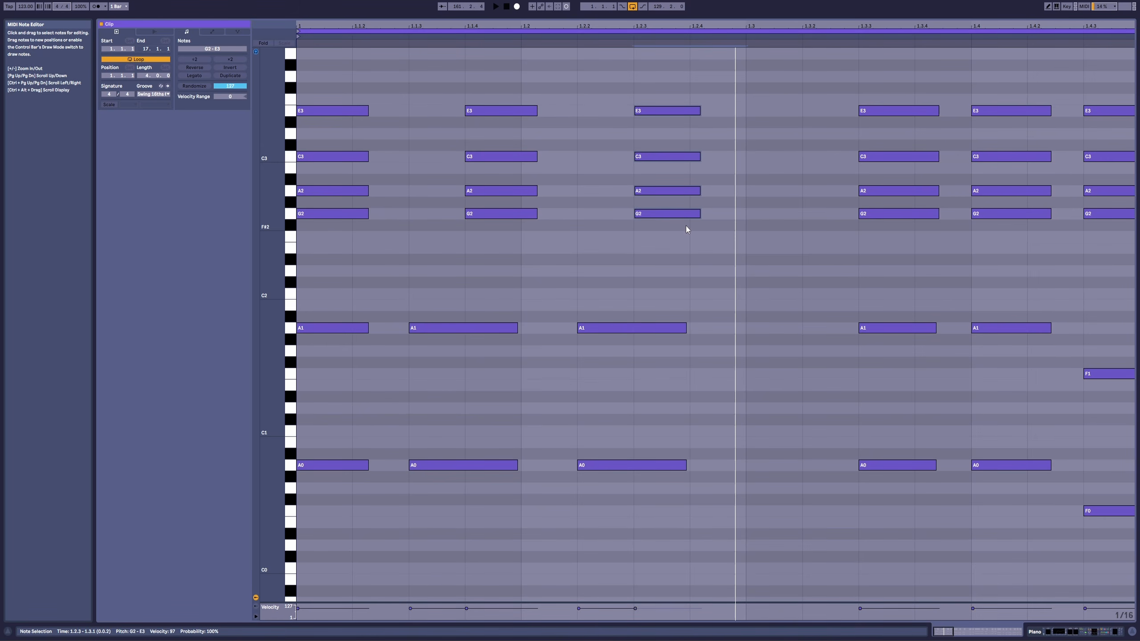
{"action": "left_click_drag", "start_coordinate": [609, 289], "coordinate": [628, 483]}
{"action": "left_click_drag", "start_coordinate": [603, 87], "coordinate": [665, 228]}
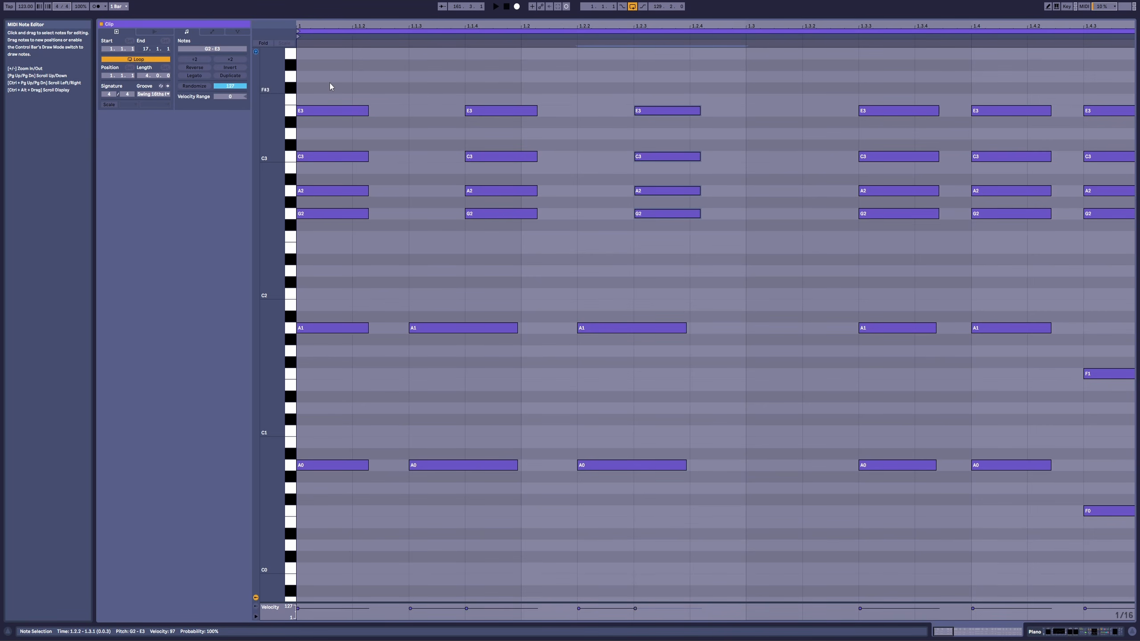
{"action": "left_click_drag", "start_coordinate": [329, 83], "coordinate": [318, 501]}
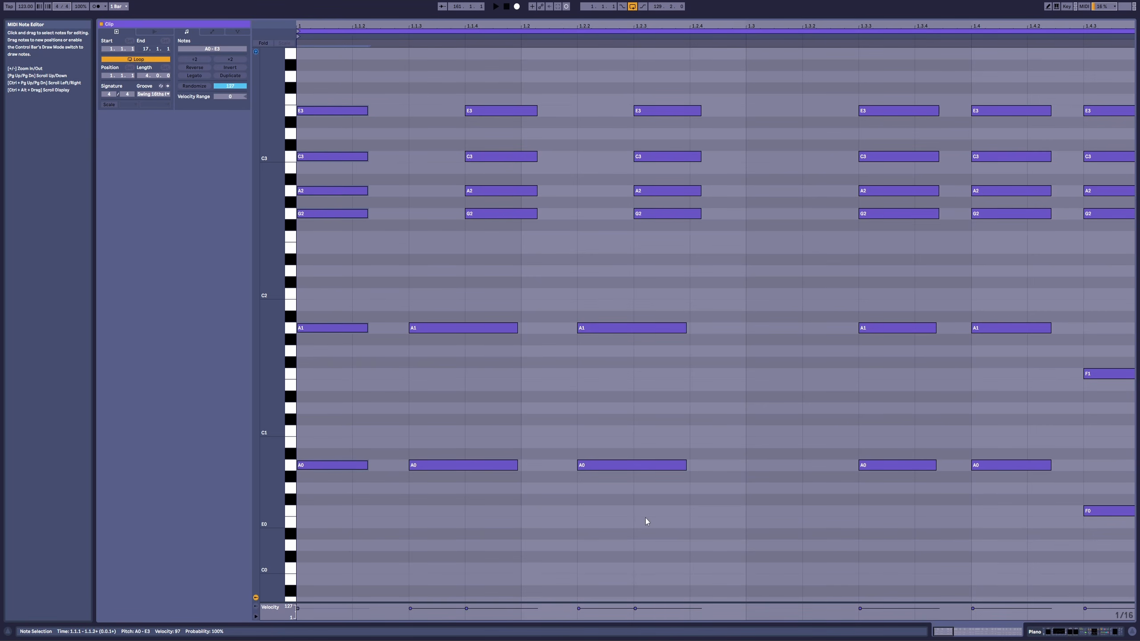
Step: Play the Piano clip bar by bar through bar 4 to hear how the low notes and chords alternate
{"action": "key", "text": "space"}
{"action": "key", "text": "space"}
{"action": "key", "text": "space"}
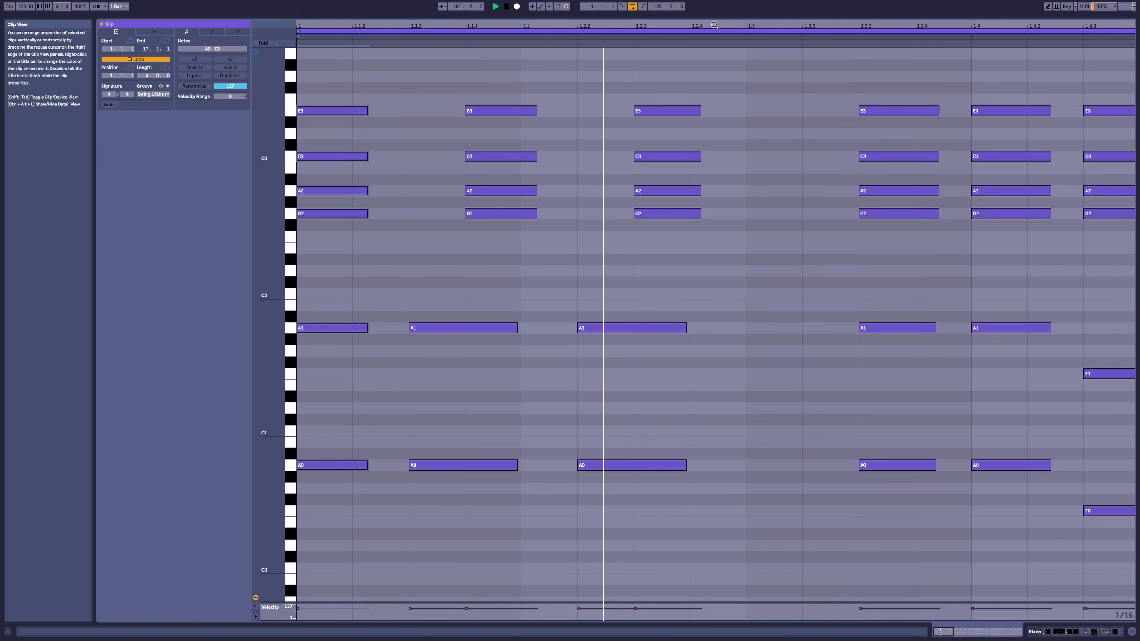
{"action": "key", "text": "space"}
{"action": "left_click_drag", "start_coordinate": [712, 26], "coordinate": [394, 5]}
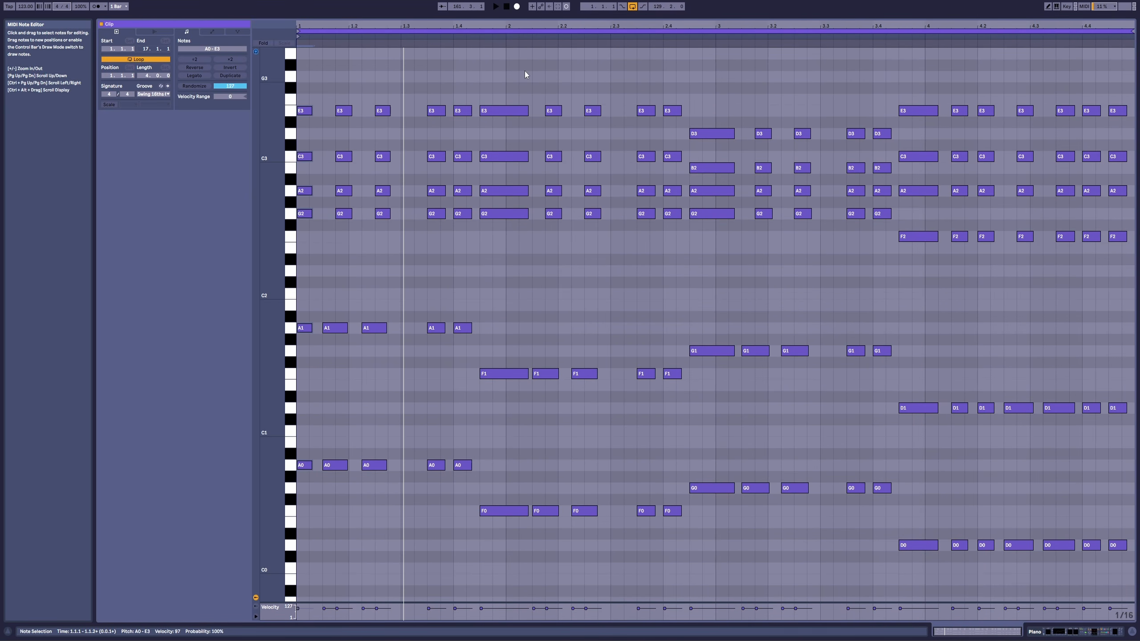
{"action": "left_click", "coordinate": [532, 37]}
{"action": "key", "text": "space"}
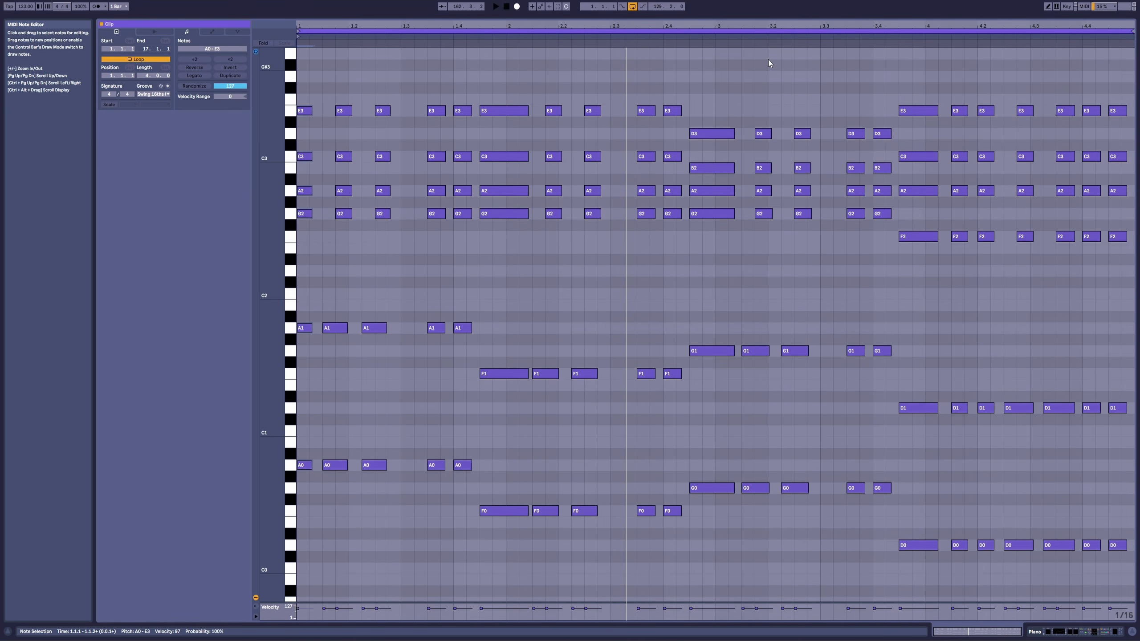
{"action": "left_click", "coordinate": [737, 35]}
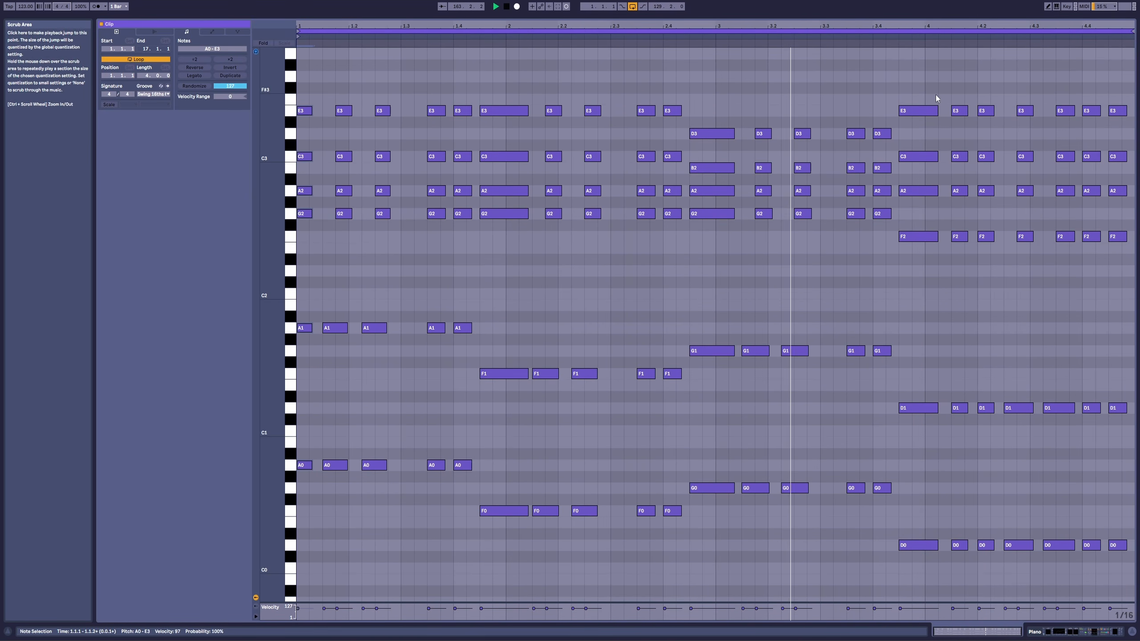
{"action": "left_click", "coordinate": [981, 37]}
{"action": "key", "text": "space"}
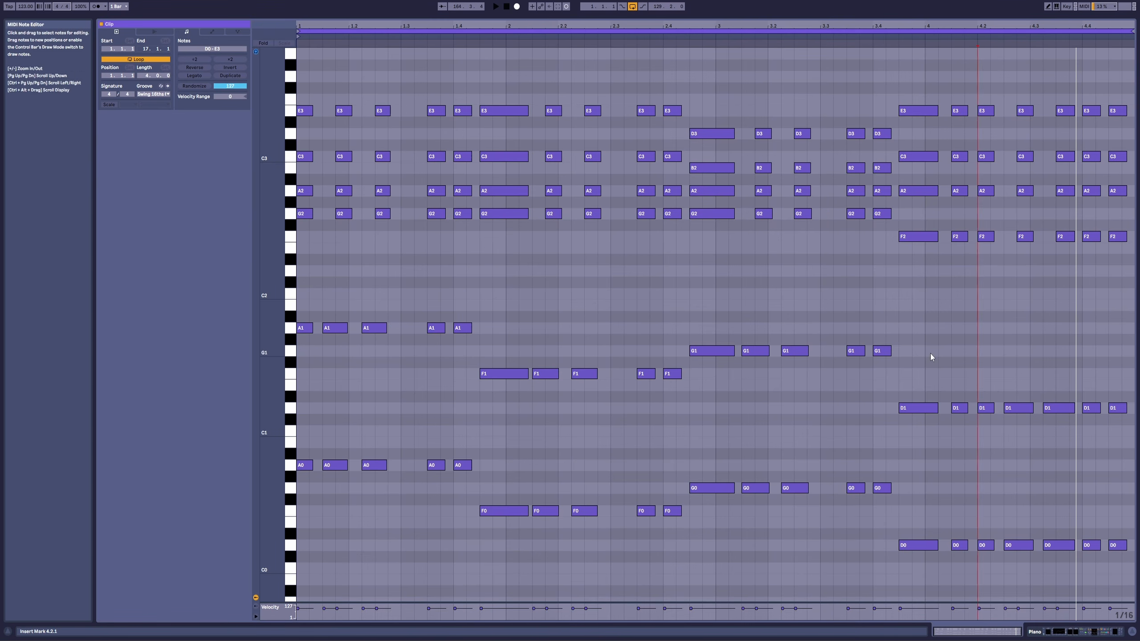
Step: In the Bass clip, move the second and third A0 notes of bar 1 one sixteenth later, onto the chord hits
{"action": "left_click_drag", "start_coordinate": [343, 24], "coordinate": [343, 82]}
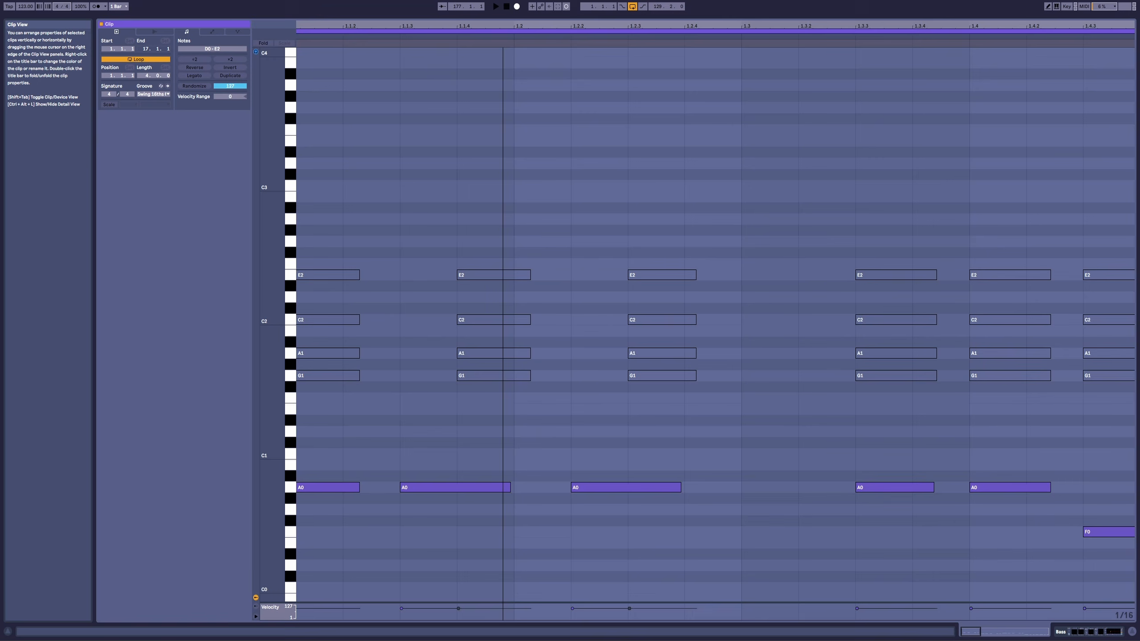
{"action": "key", "text": "minus"}
{"action": "key", "text": "minus"}
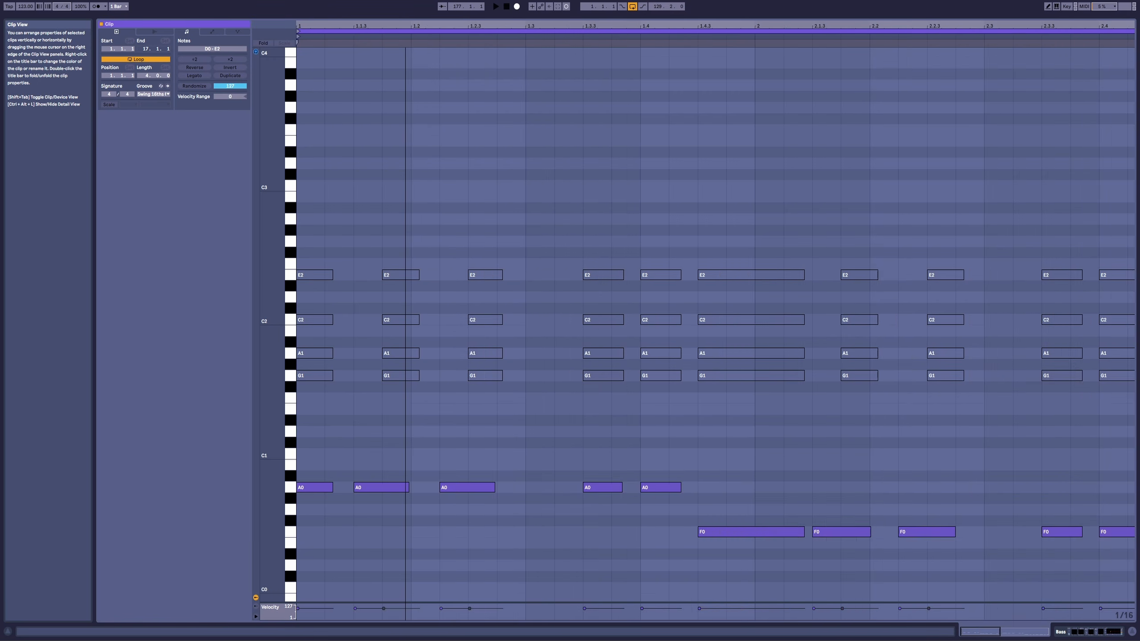
{"action": "left_click_drag", "start_coordinate": [349, 26], "coordinate": [388, 43]}
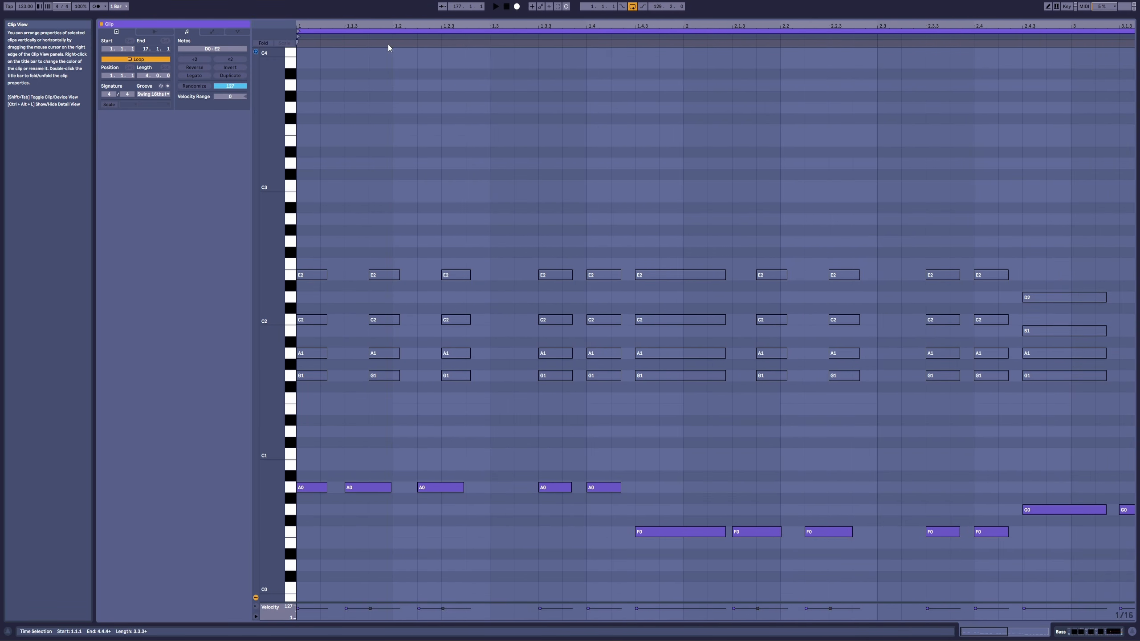
{"action": "left_click_drag", "start_coordinate": [479, 443], "coordinate": [400, 491]}
{"action": "scroll", "coordinate": [764, 466], "scroll_direction": "down", "scroll_amount": 1}
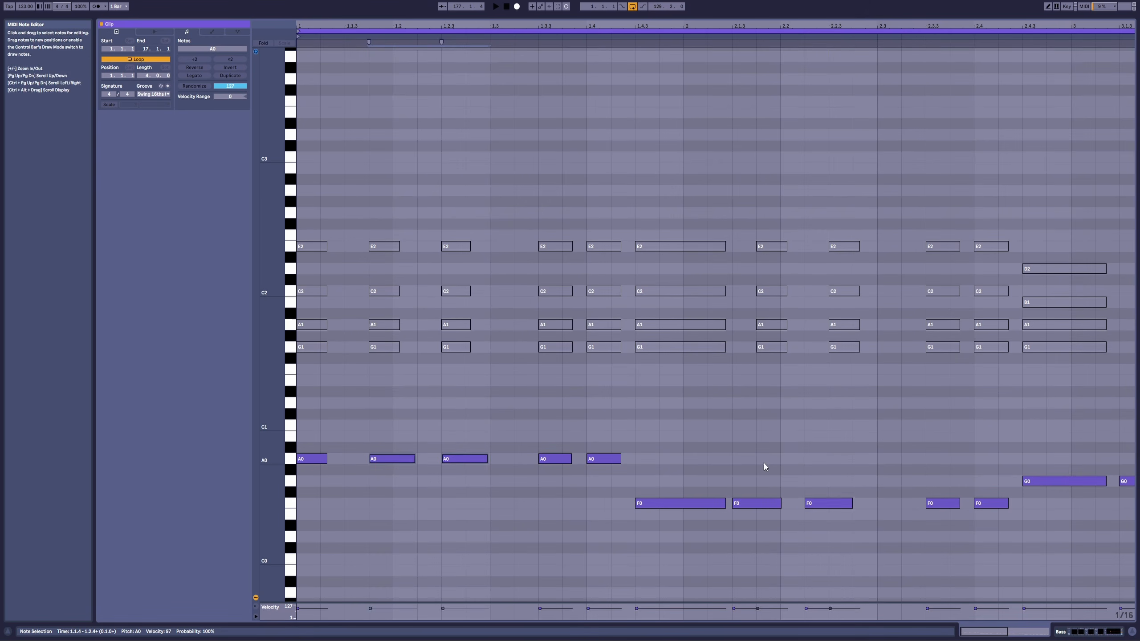
Step: Line up the off-chord F0, G0 and D0 notes in bars 2 to 4 of the Bass clip with the chord hits
{"action": "left_click_drag", "start_coordinate": [763, 466], "coordinate": [824, 515]}
{"action": "left_click_drag", "start_coordinate": [763, 503], "coordinate": [788, 504]}
{"action": "left_click_drag", "start_coordinate": [756, 26], "coordinate": [756, 9]}
{"action": "left_click_drag", "start_coordinate": [737, 466], "coordinate": [793, 496]}
{"action": "left_click_drag", "start_coordinate": [762, 482], "coordinate": [777, 482]}
{"action": "left_click_drag", "start_coordinate": [999, 516], "coordinate": [1019, 538]}
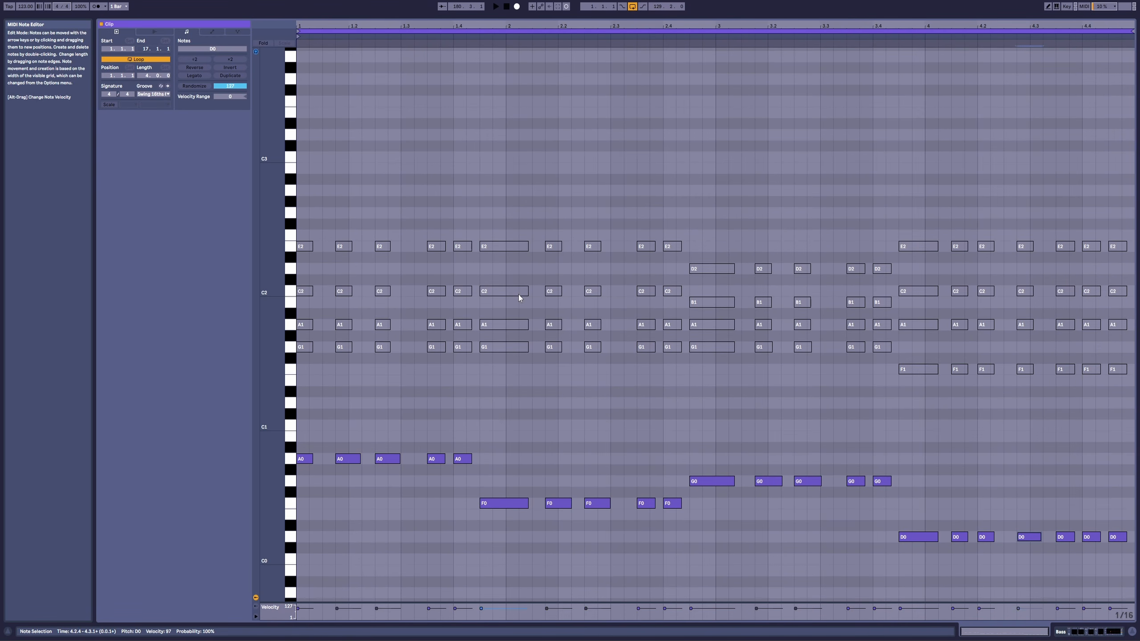
Step: Compare the chord-aligned bass timing with the original timing in playback, and restore the aligned note positions
{"action": "key", "text": "space"}
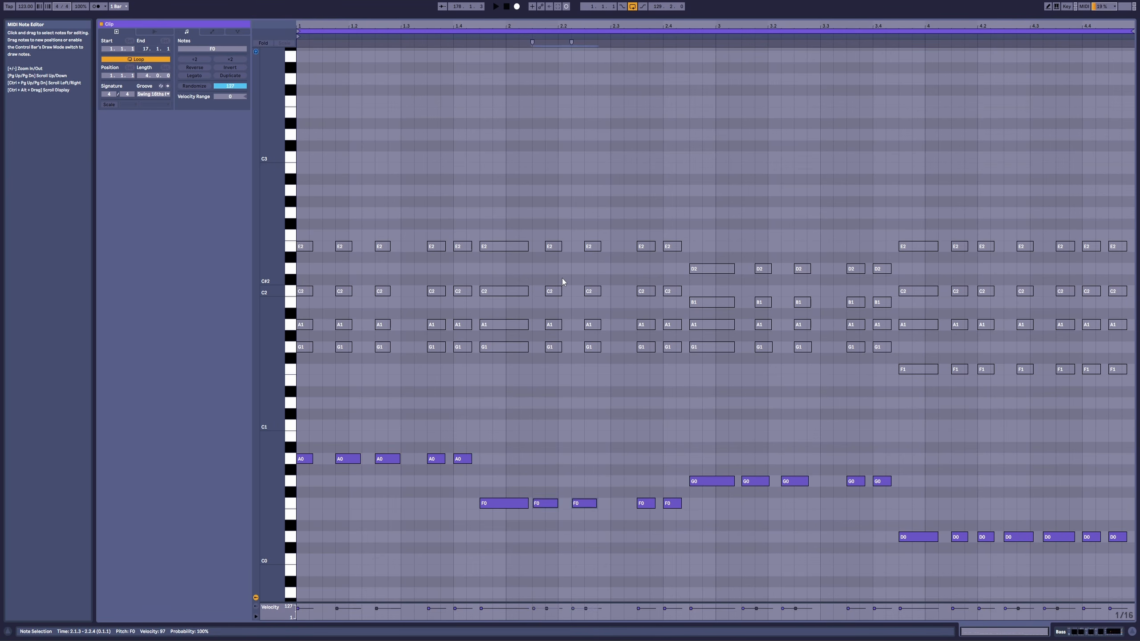
{"action": "key", "text": "space"}
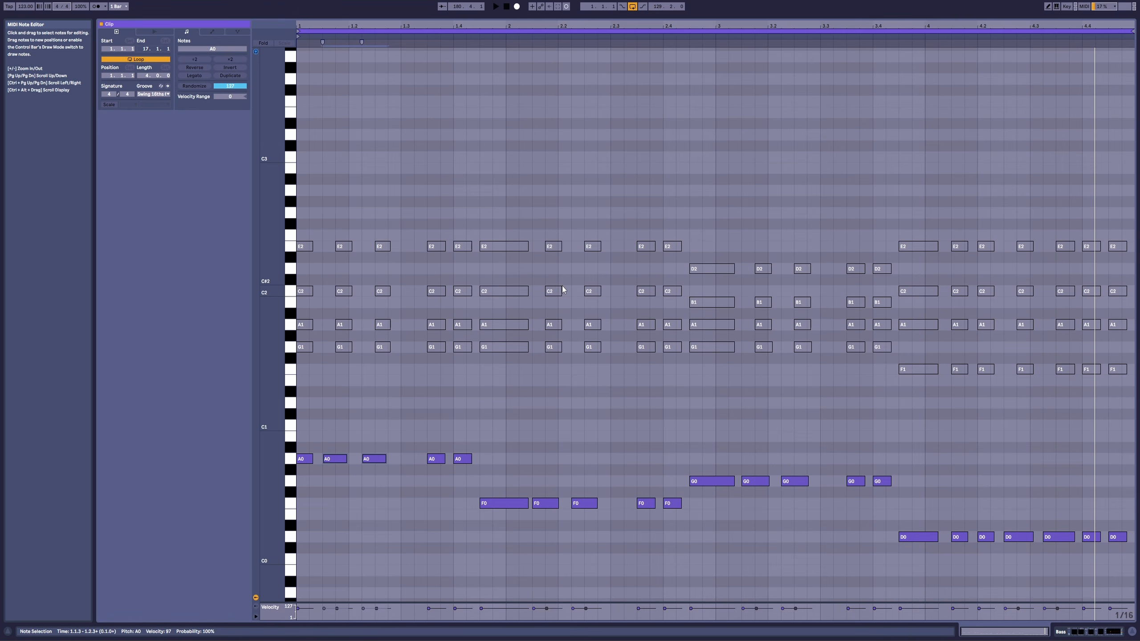
{"action": "key", "text": "ctrl+z"}
{"action": "key", "text": "ctrl+z"}
{"action": "key", "text": "ctrl+z"}
{"action": "key", "text": "ctrl+z"}
{"action": "key", "text": "ctrl+z"}
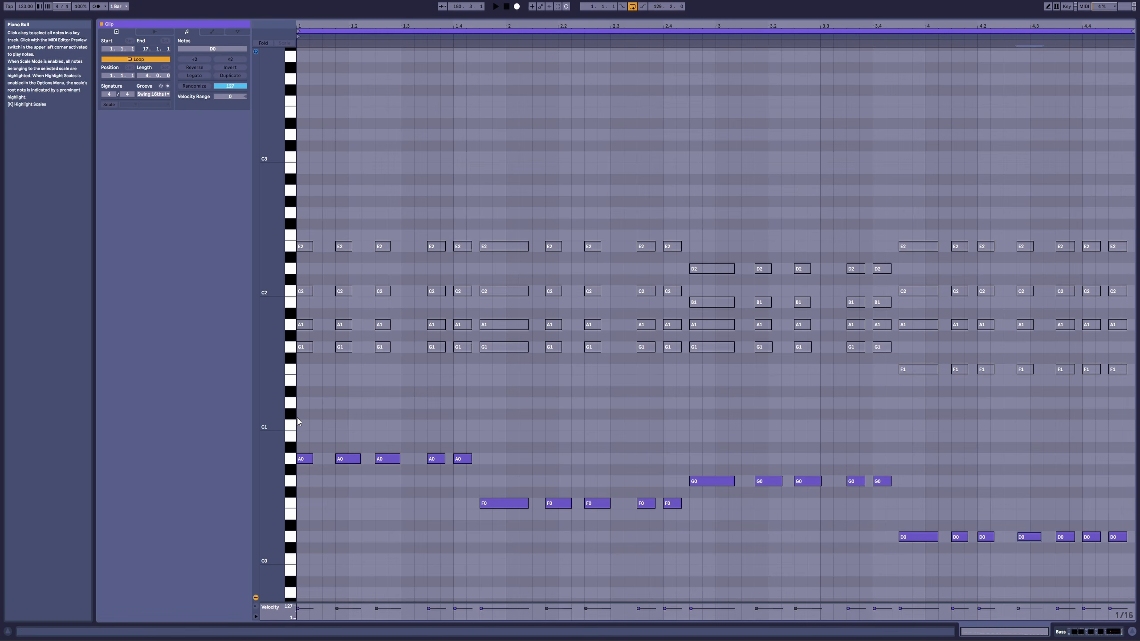
Step: Lengthen the first A0 note and the D0 note at 4.2.1 to about an eighth note each
{"action": "left_click_drag", "start_coordinate": [304, 416], "coordinate": [1135, 602]}
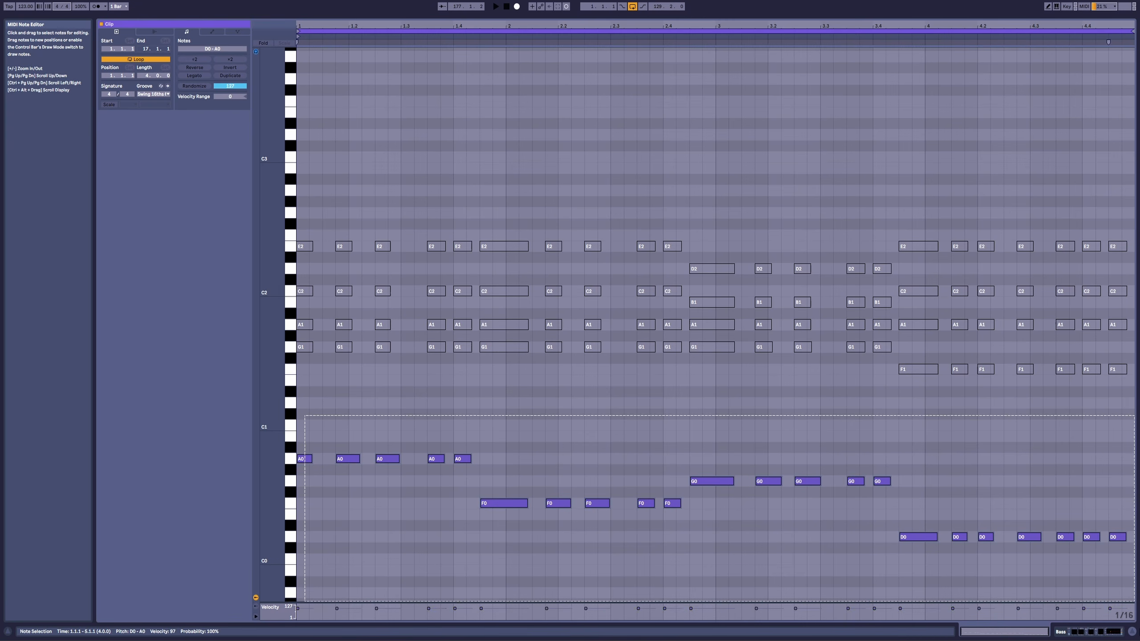
{"action": "left_click", "coordinate": [431, 413]}
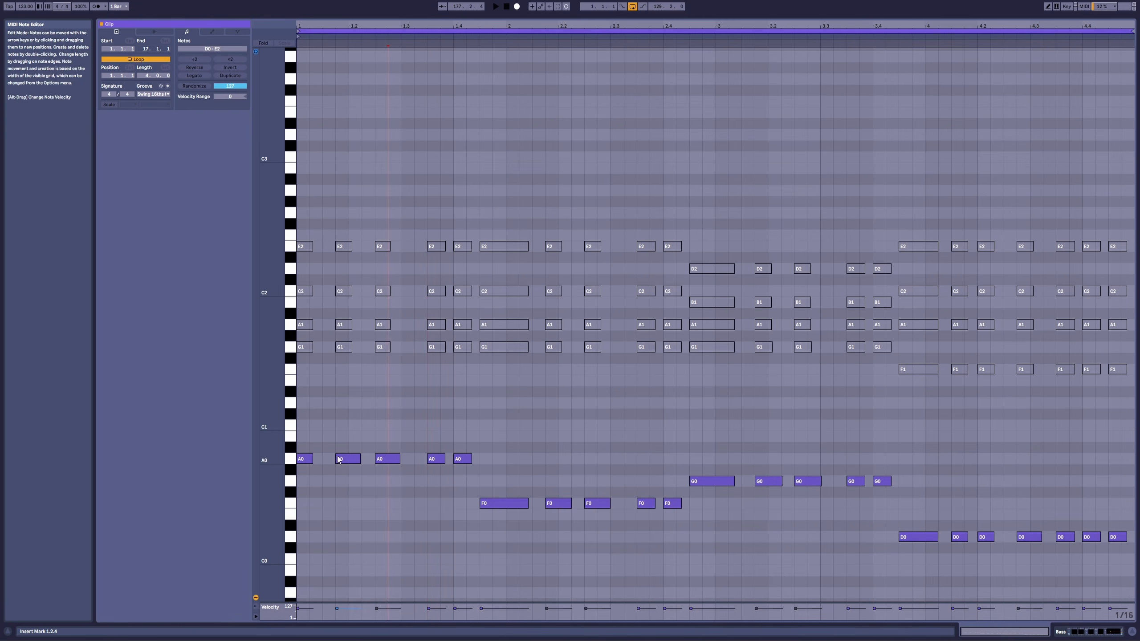
{"action": "left_click_drag", "start_coordinate": [314, 459], "coordinate": [322, 459]}
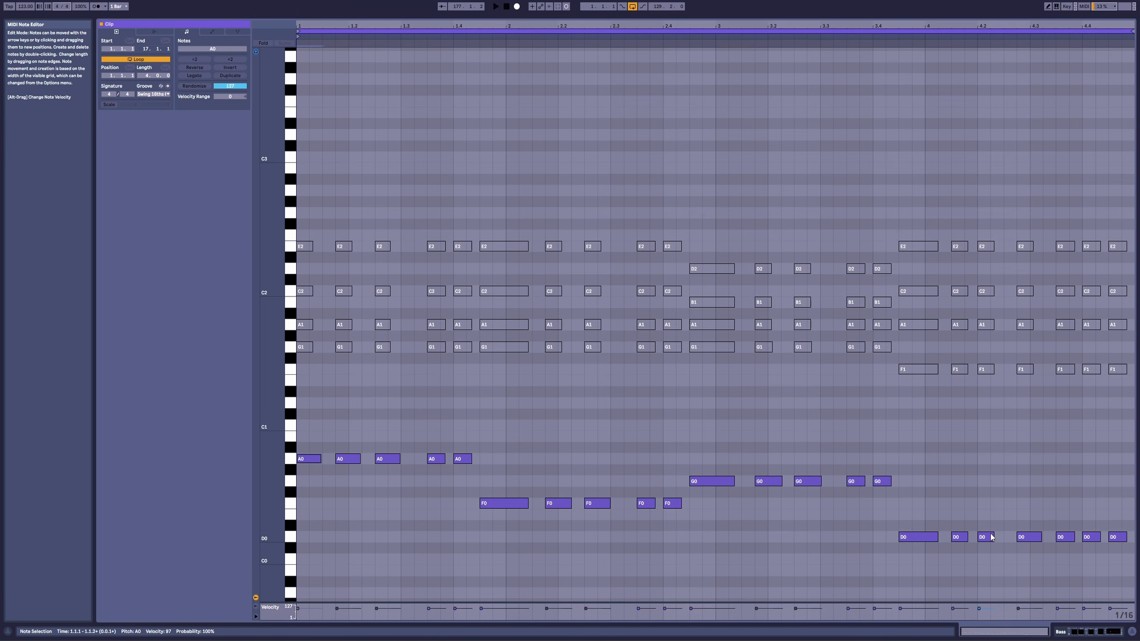
{"action": "left_click_drag", "start_coordinate": [994, 537], "coordinate": [1001, 538]}
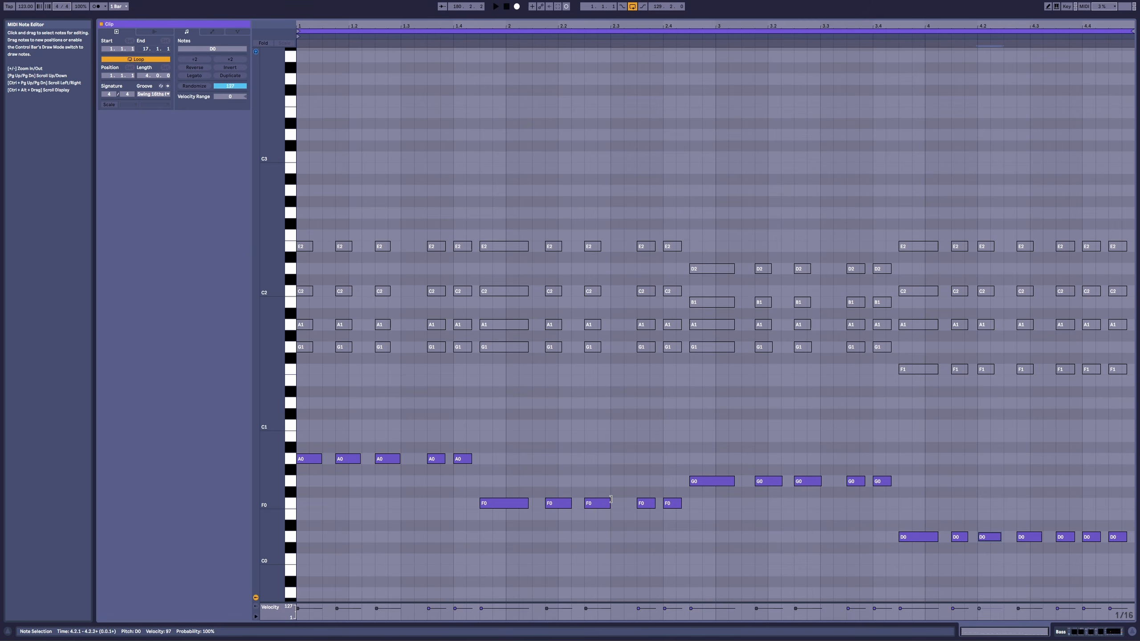
Step: Play back the bass line, shorten the D0 note at 4.2.4 to about a sixteenth, and audition bar 4
{"action": "key", "text": "space"}
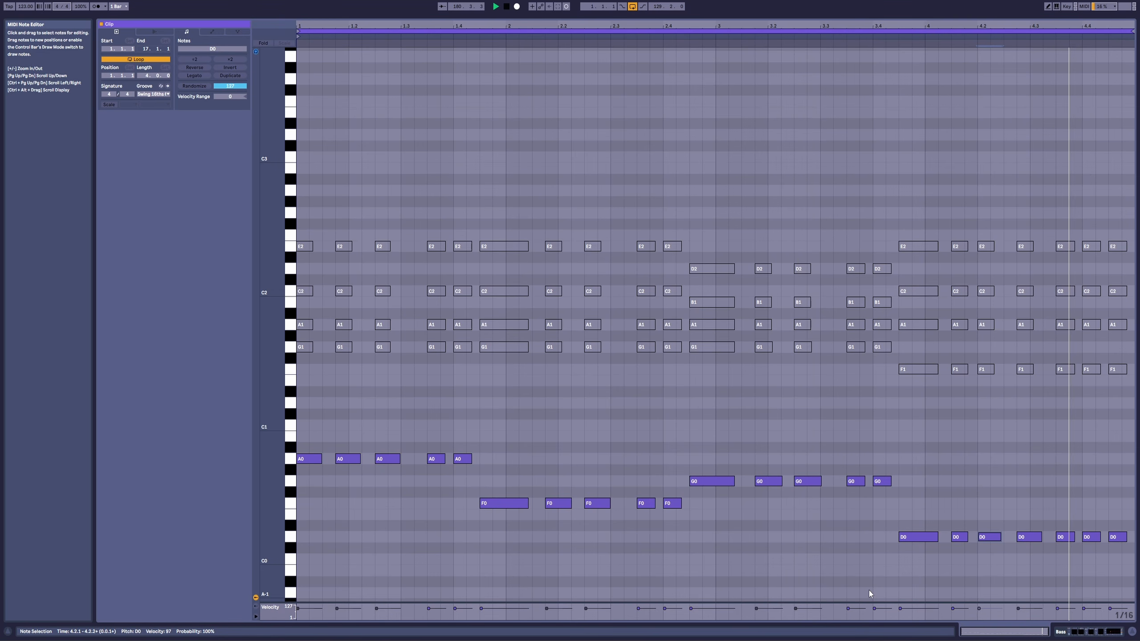
{"action": "key", "text": "space"}
{"action": "left_click_drag", "start_coordinate": [1022, 495], "coordinate": [1028, 539]}
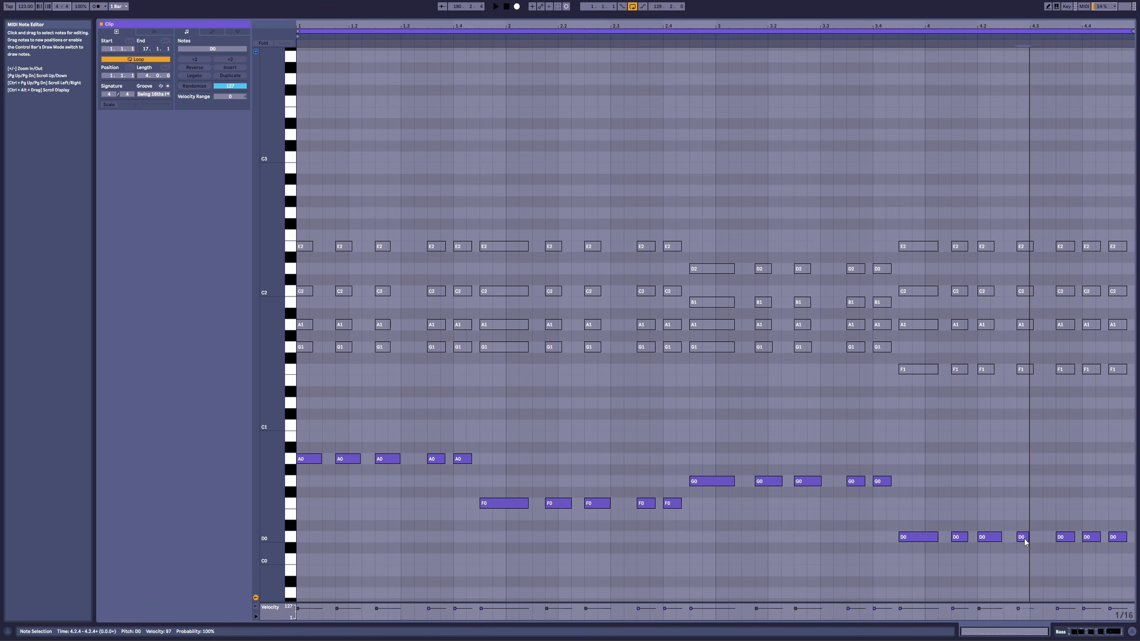
{"action": "left_click_drag", "start_coordinate": [1025, 488], "coordinate": [1026, 572]}
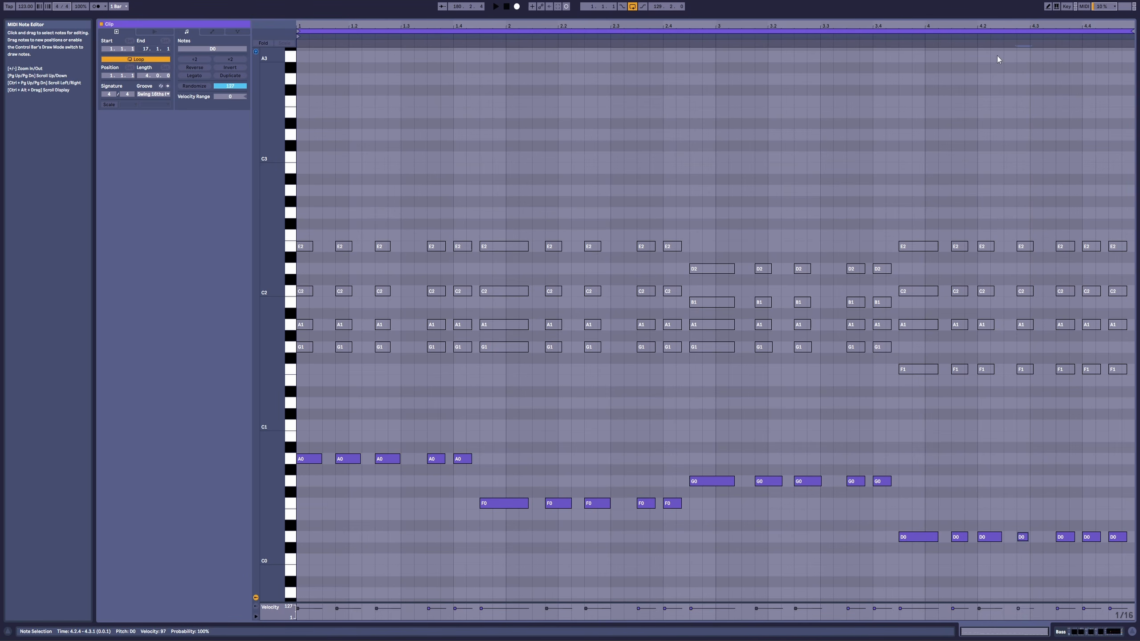
{"action": "left_click", "coordinate": [908, 34]}
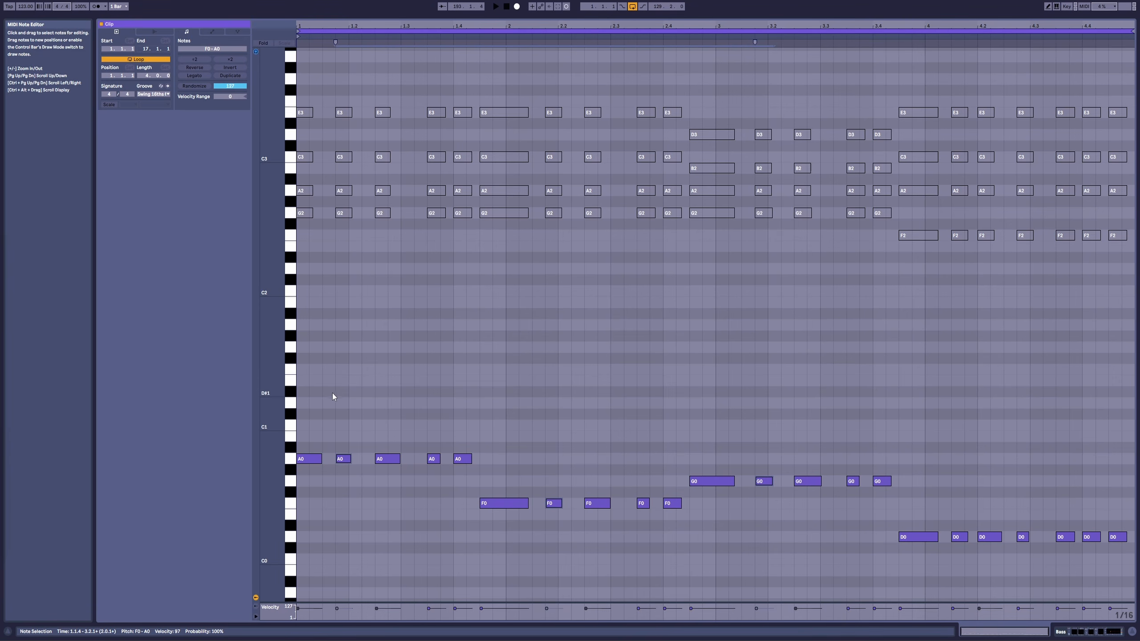
Step: Try the first A0 note of the Bass clip an octave higher at A1, and return it to A0
{"action": "left_click_drag", "start_coordinate": [332, 393], "coordinate": [315, 470]}
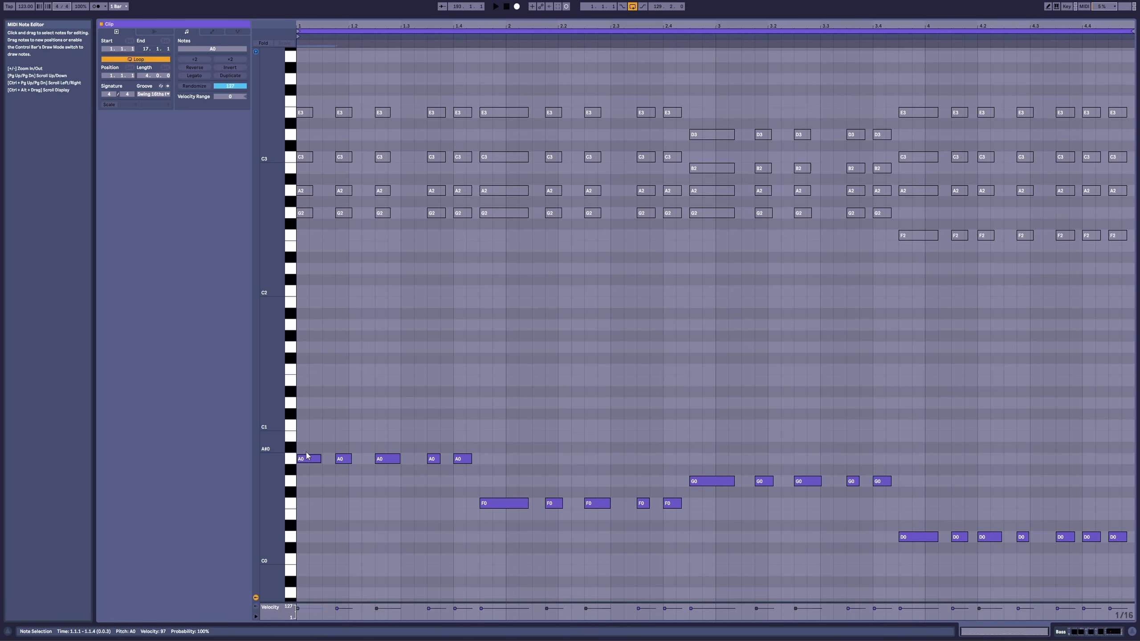
{"action": "left_click_drag", "start_coordinate": [306, 460], "coordinate": [306, 326]}
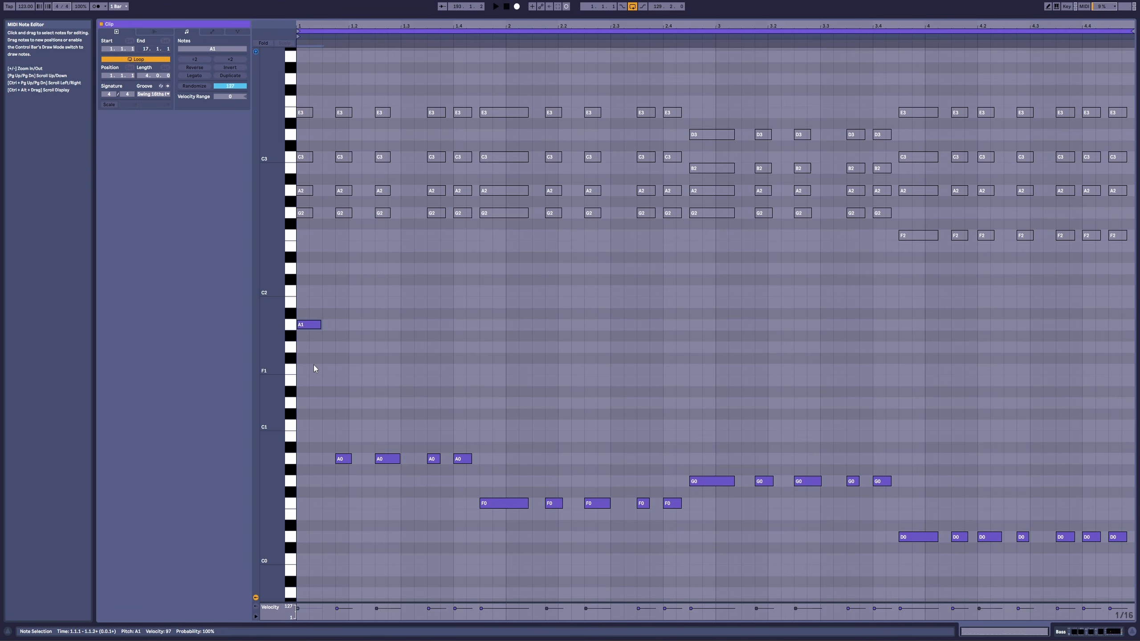
{"action": "key", "text": "shift+Down"}
{"action": "key", "text": "shift+Down"}
{"action": "key", "text": "shift+Up"}
{"action": "scroll", "coordinate": [314, 366], "scroll_direction": "up", "scroll_amount": 1}
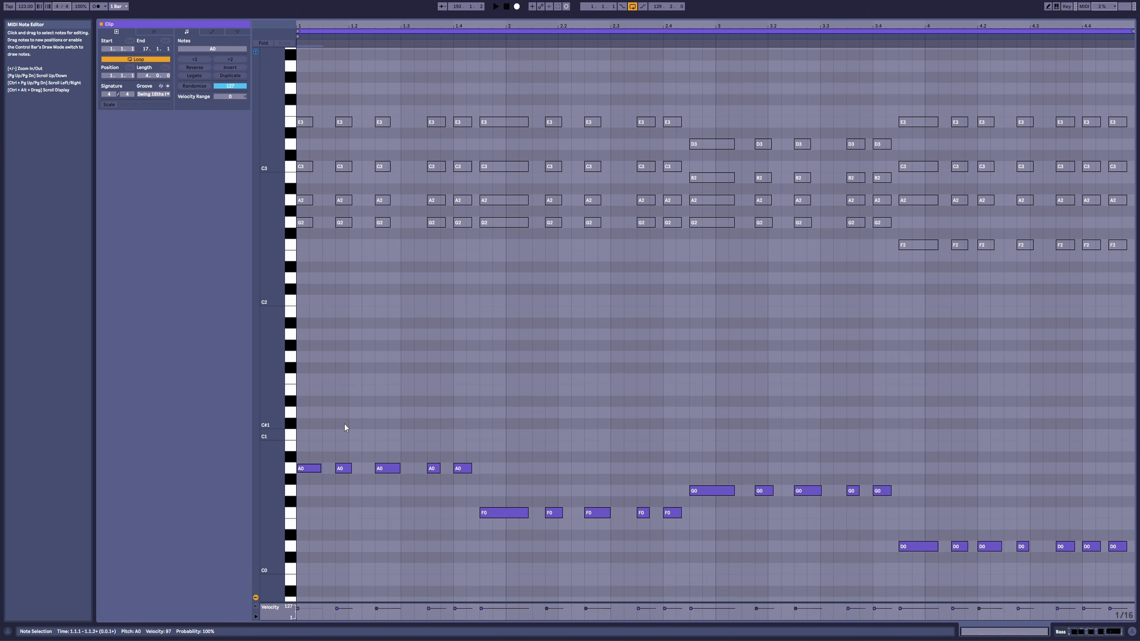
Step: Transpose the second bass note, at 1.1.4, up one octave to A1
{"action": "left_click_drag", "start_coordinate": [345, 425], "coordinate": [350, 469]}
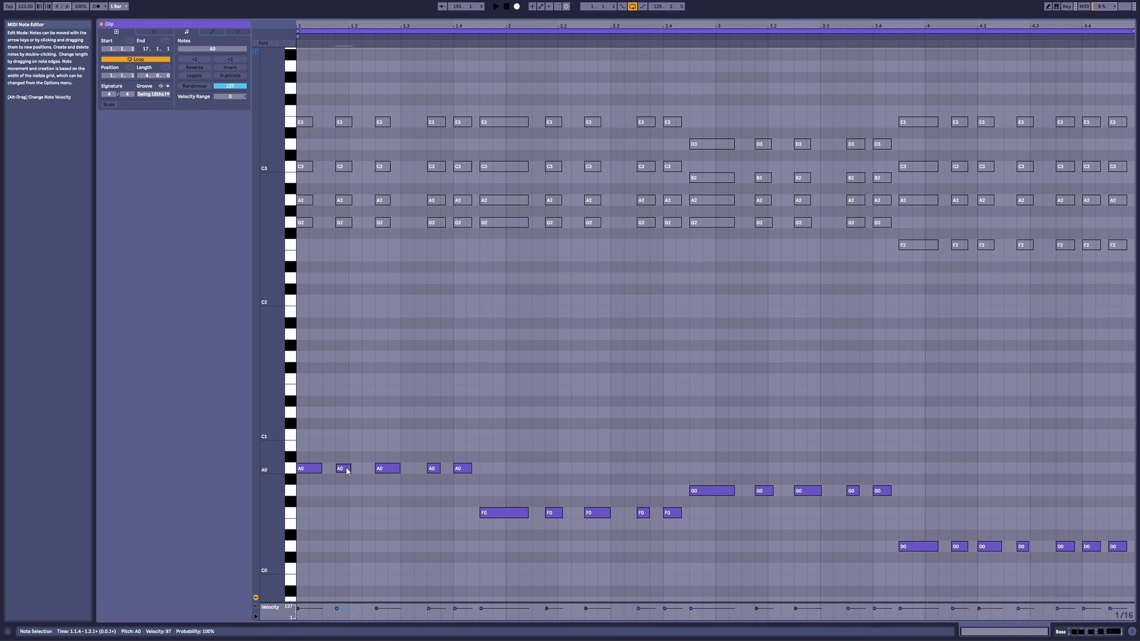
{"action": "key", "text": "shift+Up"}
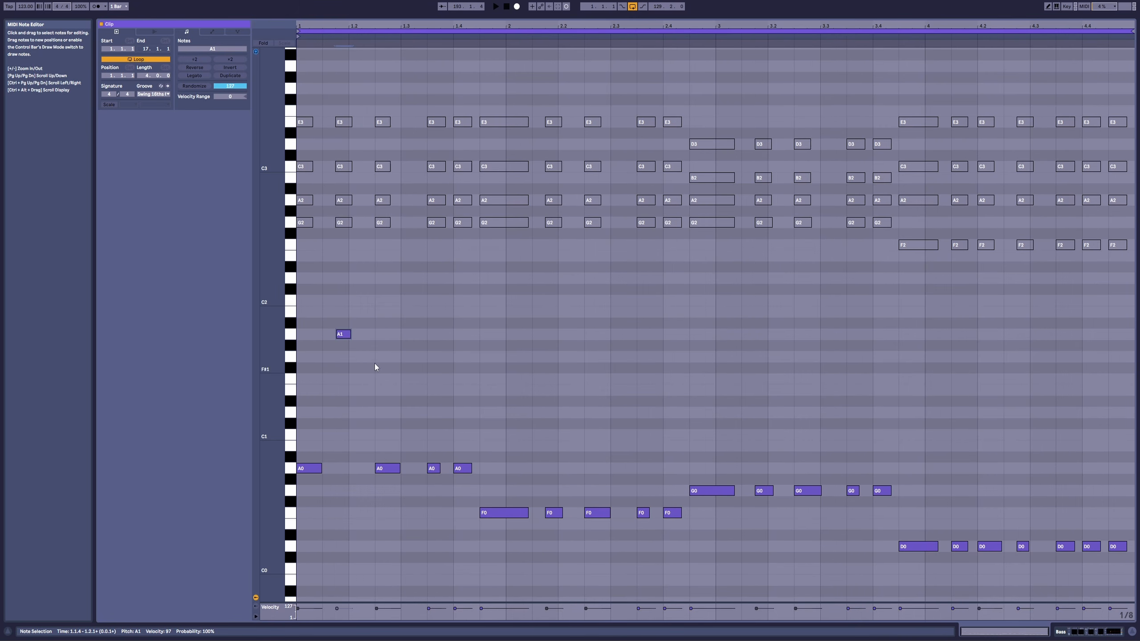
Step: Step through grid positions in bar 1 on the 1/8 grid, and set the grid back to 1/16
{"action": "left_click", "coordinate": [302, 286]}
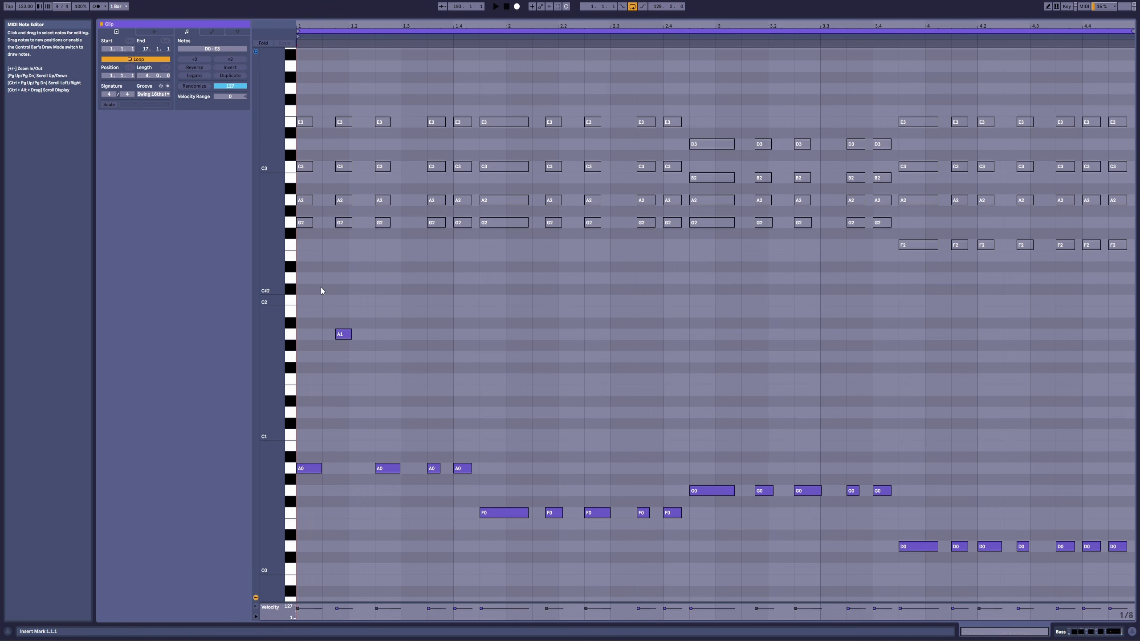
{"action": "left_click", "coordinate": [322, 287]}
{"action": "left_click", "coordinate": [353, 283]}
{"action": "left_click", "coordinate": [404, 279]}
{"action": "left_click", "coordinate": [427, 284]}
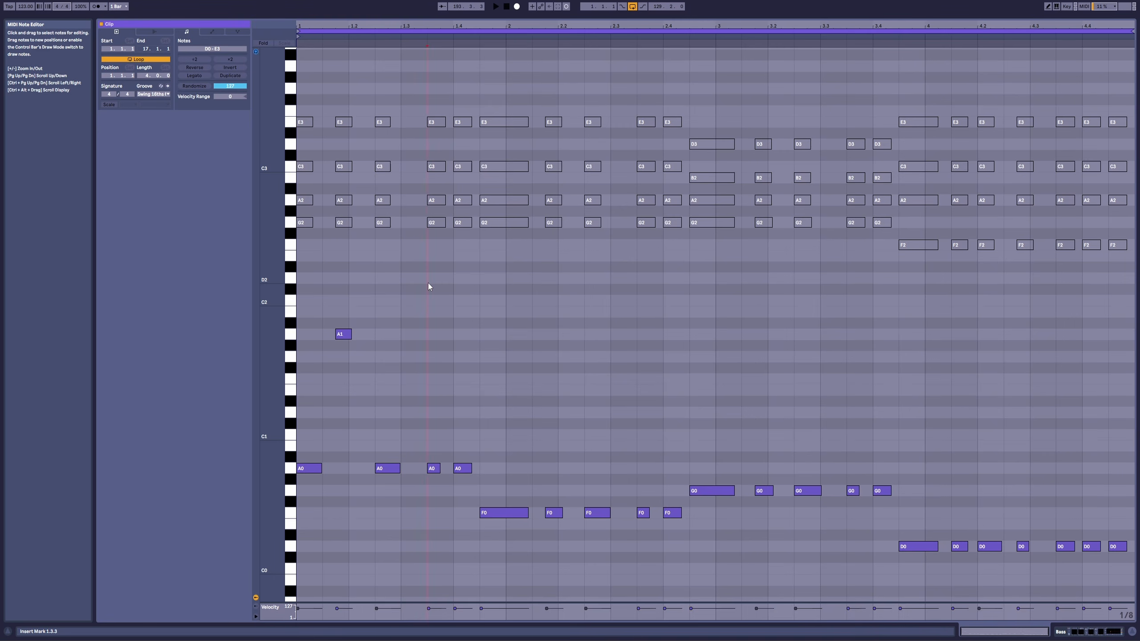
{"action": "left_click", "coordinate": [305, 285]}
{"action": "key", "text": "ctrl+1"}
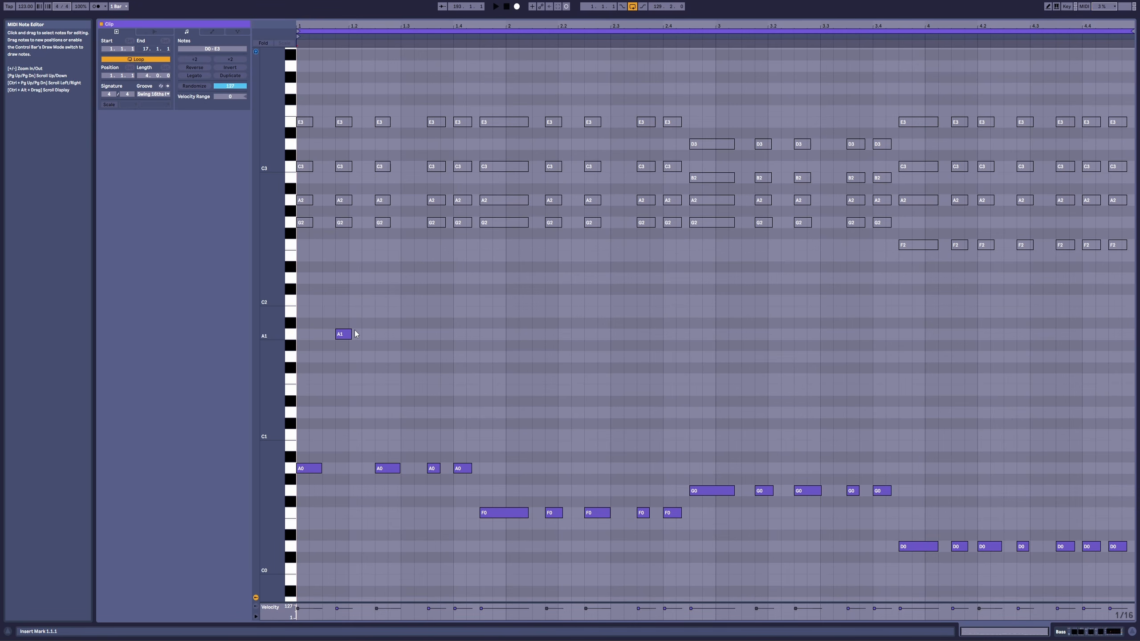
Step: Transpose the F0 note at 2.1.4, the G0 note at 3.1.4 and the D0 note at 4.2.4 up one octave
{"action": "key", "text": "space"}
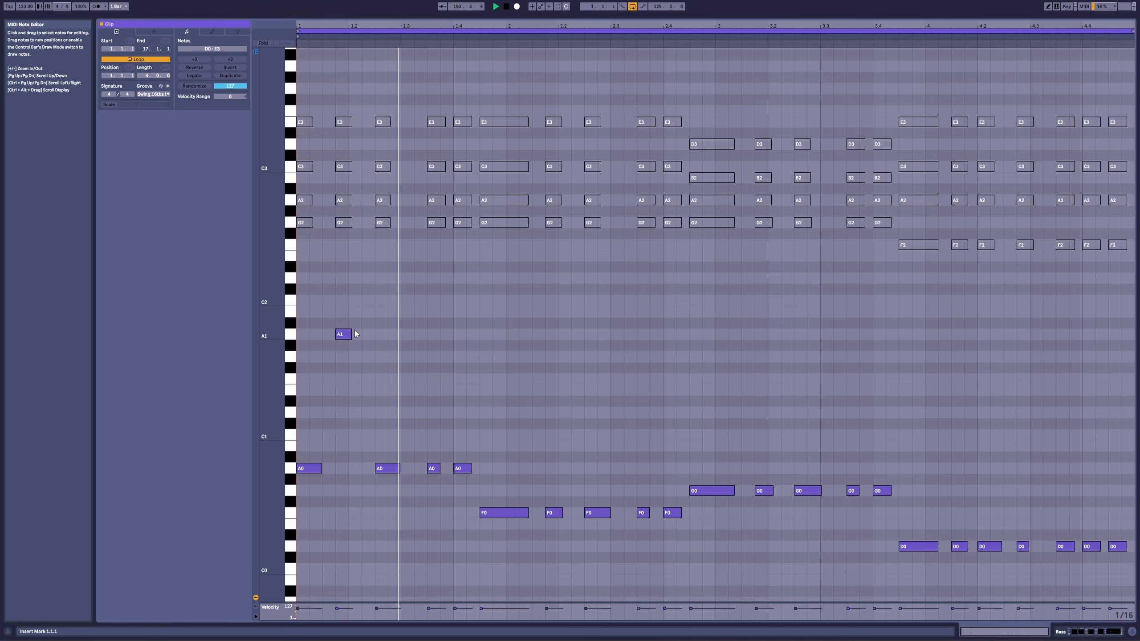
{"action": "left_click_drag", "start_coordinate": [558, 471], "coordinate": [552, 541]}
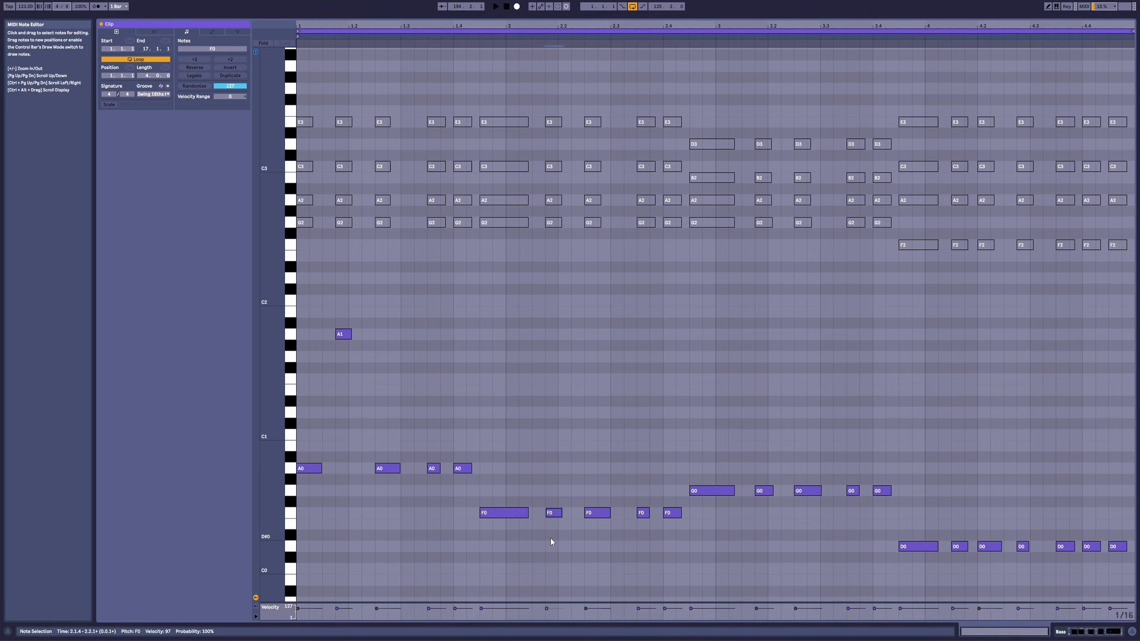
{"action": "key", "text": "shift+Up"}
{"action": "left_click_drag", "start_coordinate": [752, 465], "coordinate": [765, 504]}
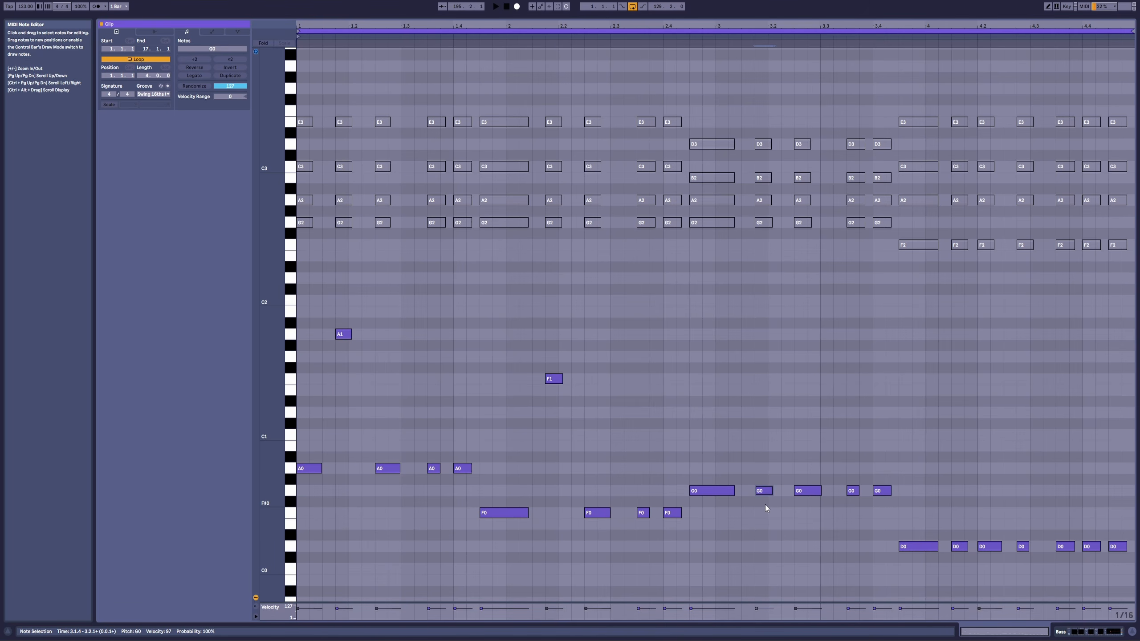
{"action": "key", "text": "shift+Up"}
{"action": "left_click_drag", "start_coordinate": [1025, 518], "coordinate": [1015, 578]}
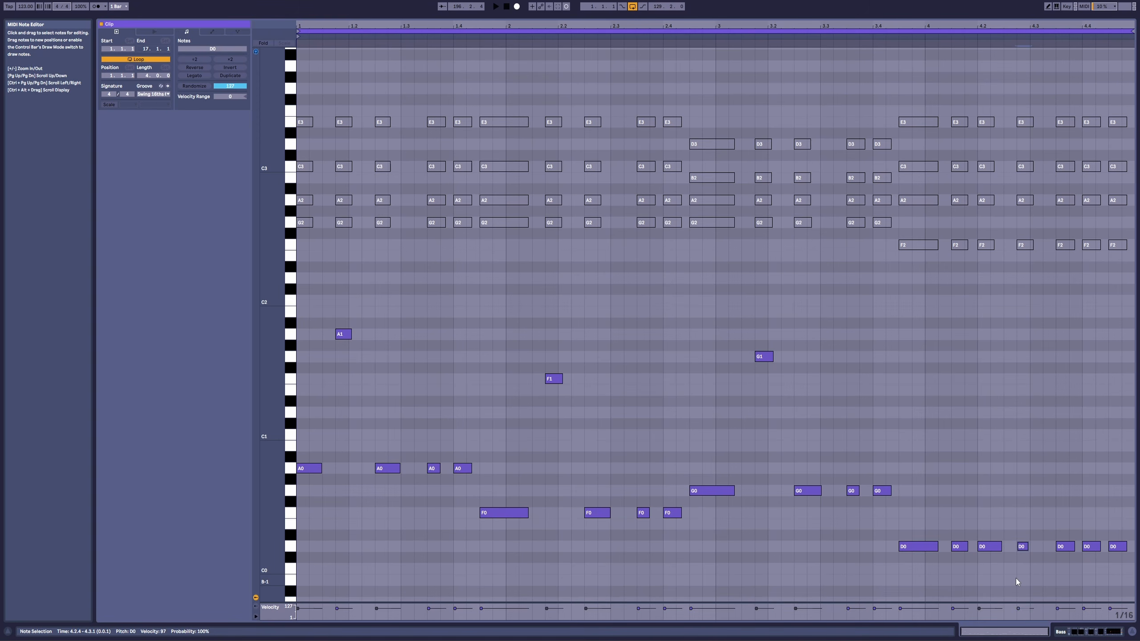
{"action": "key", "text": "shift+Up"}
Step: Play back the bass line from 1.1.1 to hear the octave jumps through bar 4
{"action": "left_click", "coordinate": [298, 280]}
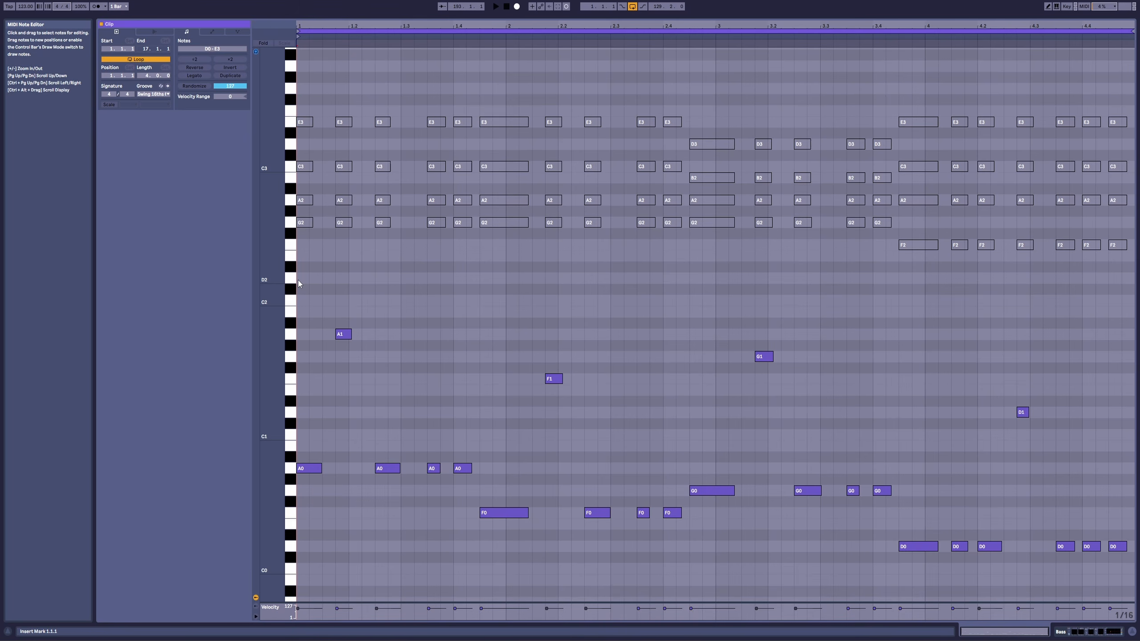
{"action": "key", "text": "space"}
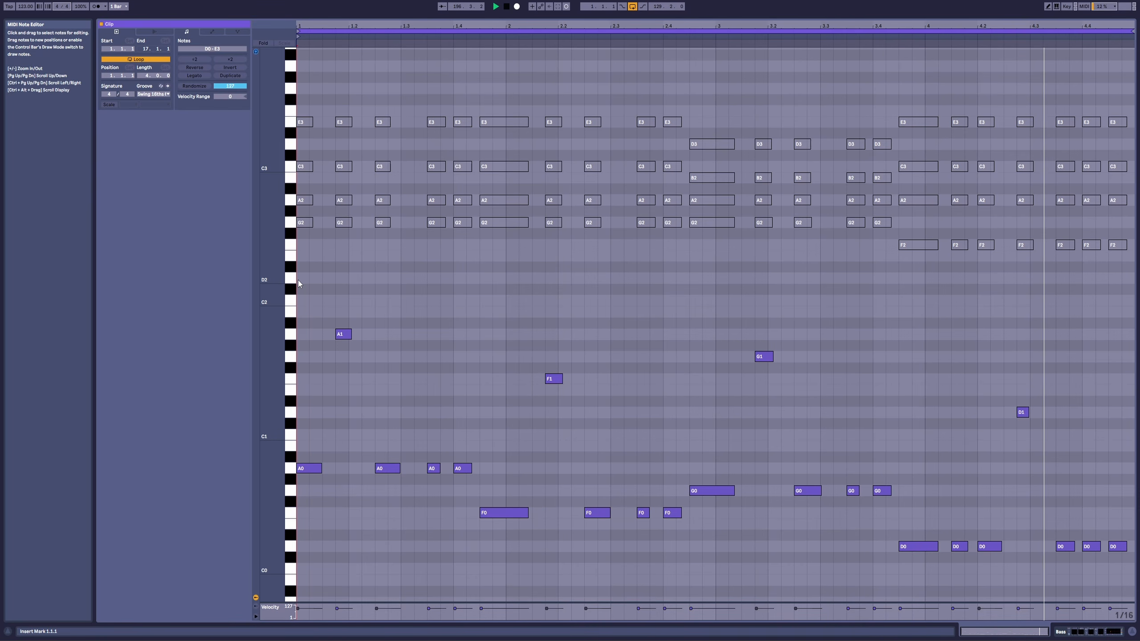
{"action": "key", "text": "space"}
Step: Mute the Piano track in the arrangement, audition the Bass clip without it, and return to the clip's note view
{"action": "key", "text": "shift+Tab"}
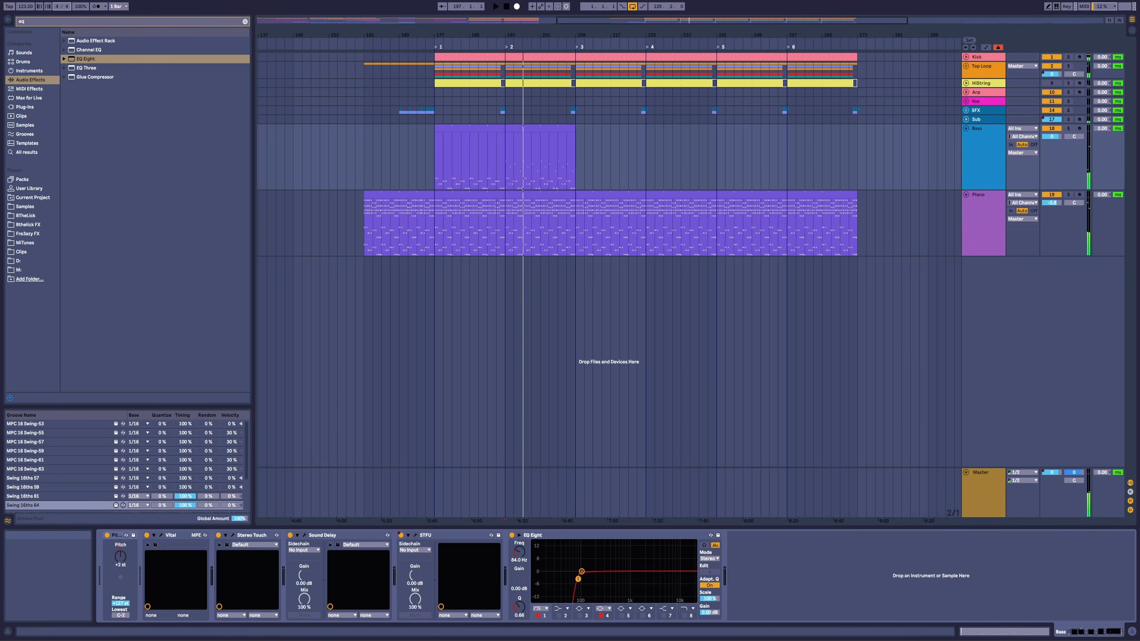
{"action": "left_click", "coordinate": [1053, 195]}
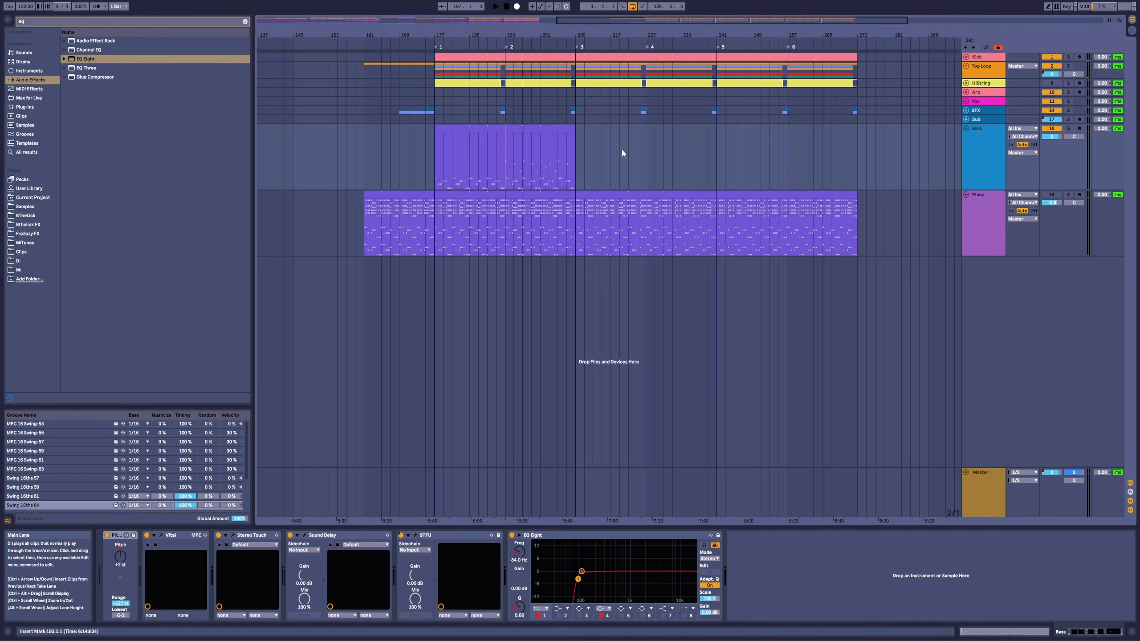
{"action": "left_click", "coordinate": [553, 129]}
{"action": "key", "text": "space"}
{"action": "key", "text": "shift+Tab"}
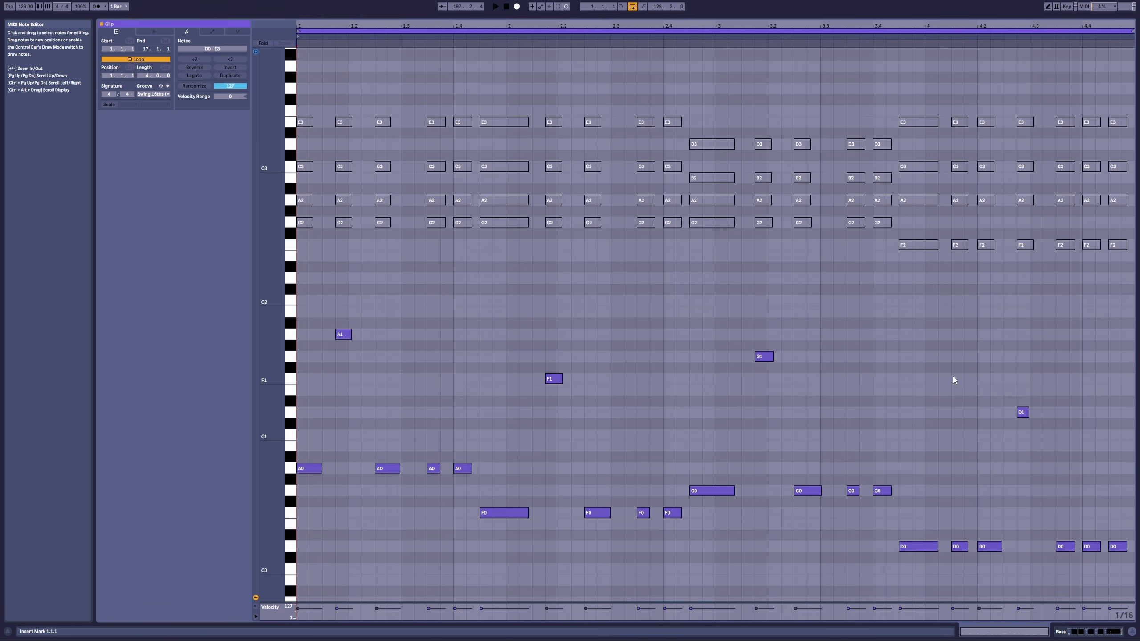
Step: Lengthen the D1 note at 4.2.4 slightly, add an A1 note at 1.2.2 about half a sixteenth long, and audition
{"action": "left_click", "coordinate": [1056, 410]}
{"action": "left_click_drag", "start_coordinate": [1030, 412], "coordinate": [1034, 413]}
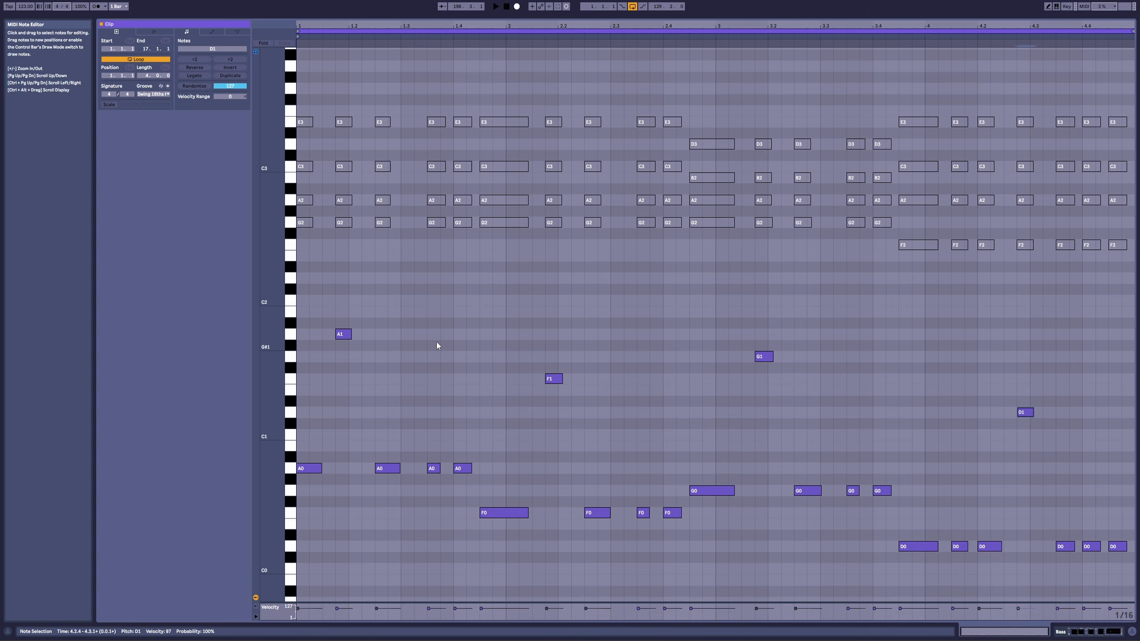
{"action": "double_click", "coordinate": [367, 335]}
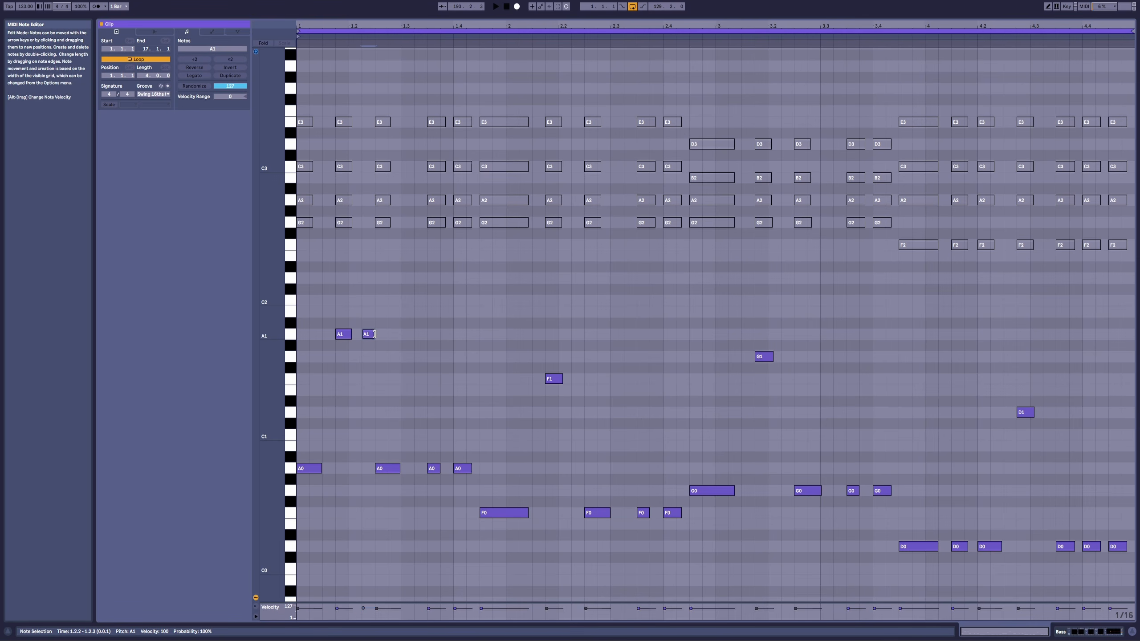
{"action": "left_click_drag", "start_coordinate": [374, 334], "coordinate": [369, 334]}
{"action": "key", "text": "space"}
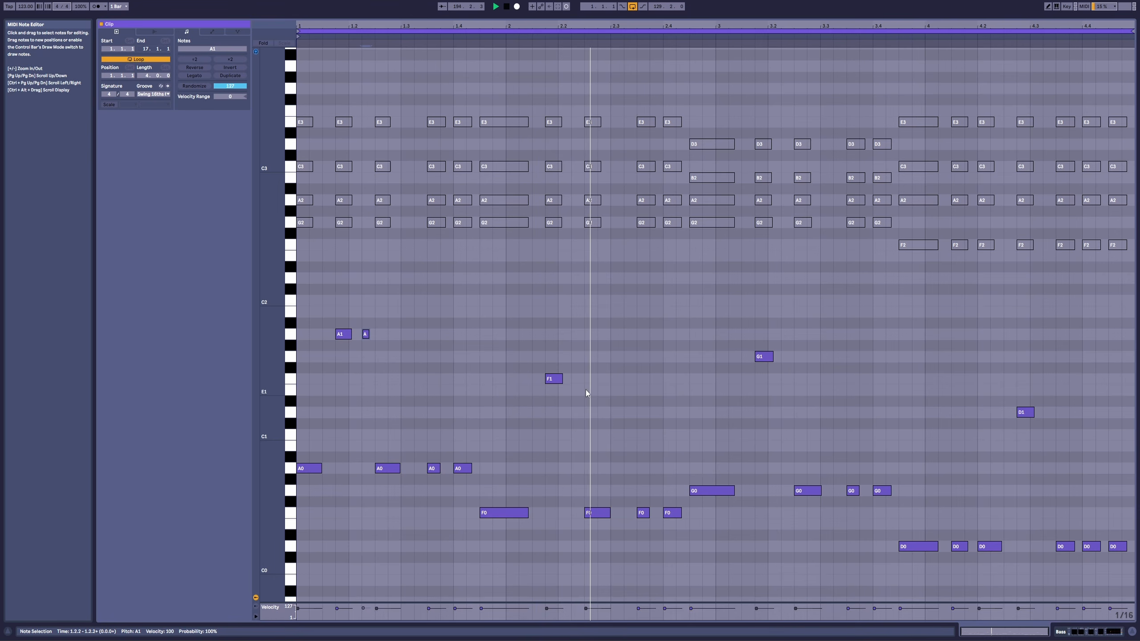
Step: Add short notes about half a sixteenth long, F1 at 2.2.2 and G1 at 3.2.2, and play the line back
{"action": "key", "text": "space"}
{"action": "double_click", "coordinate": [582, 378]}
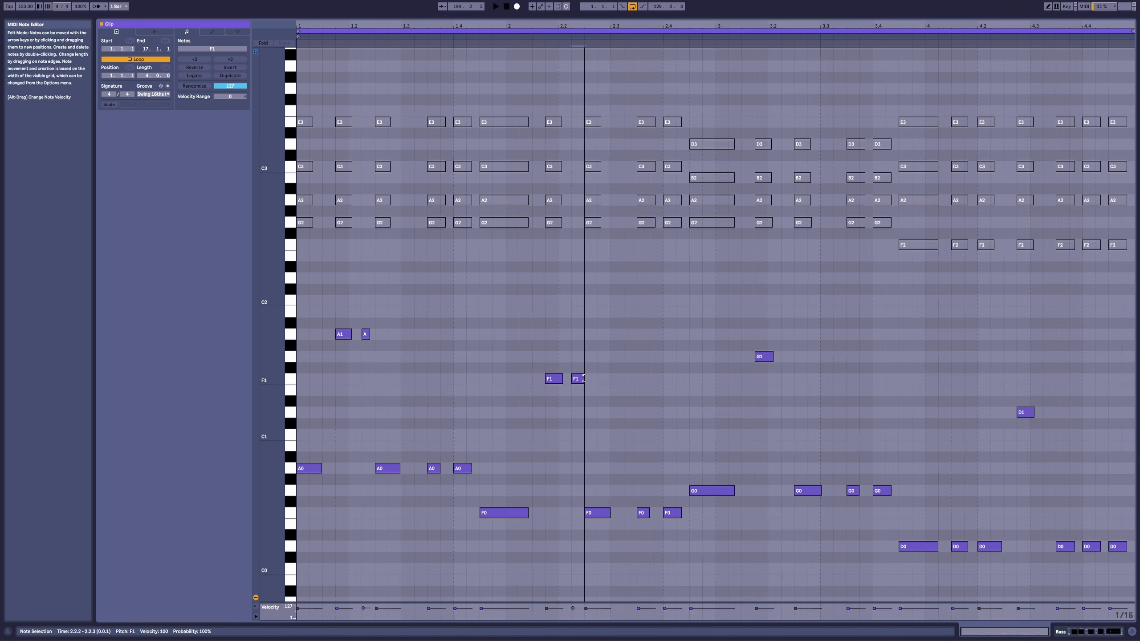
{"action": "left_click_drag", "start_coordinate": [584, 378], "coordinate": [579, 379]}
{"action": "key", "text": "space"}
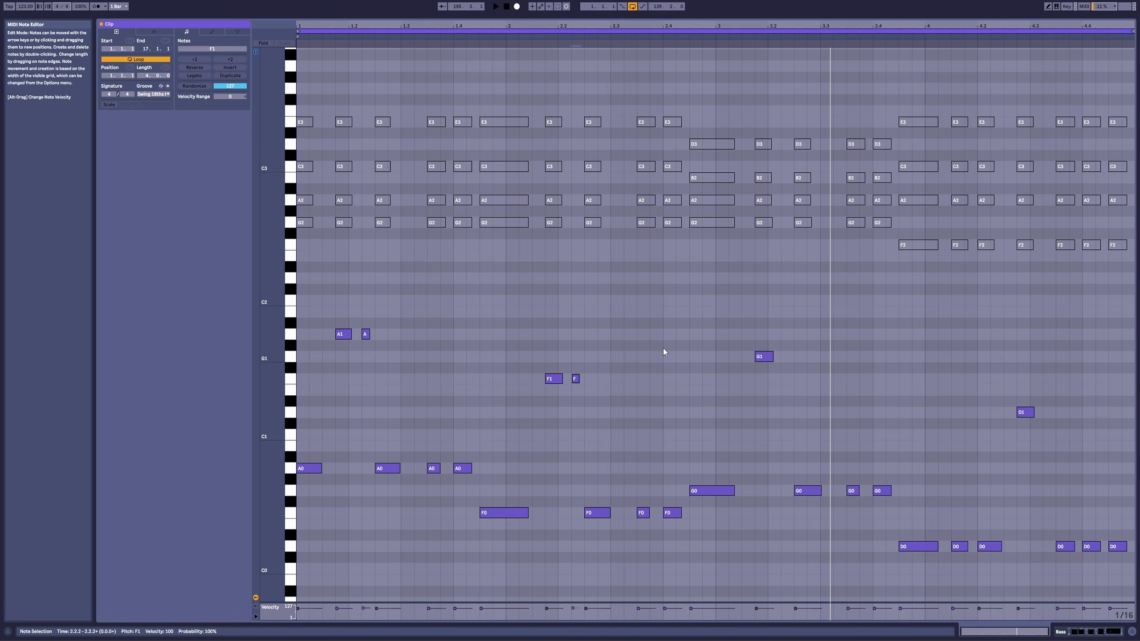
{"action": "left_click_drag", "start_coordinate": [575, 379], "coordinate": [787, 356]}
{"action": "key", "text": "space"}
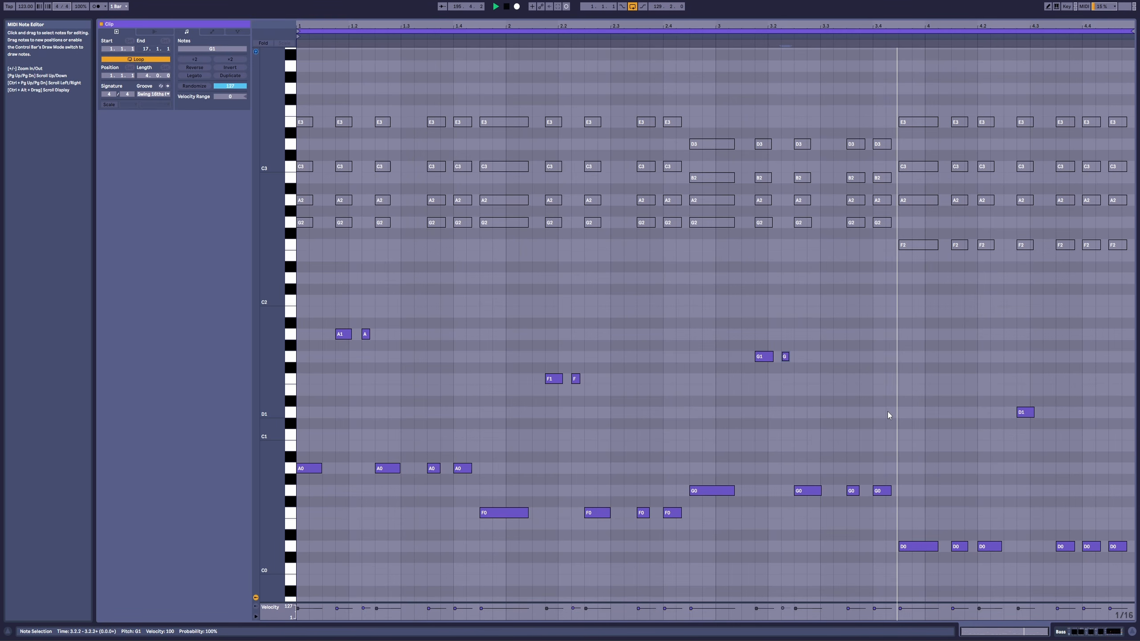
Step: Add a short D0 note at 4.2.3, trim the D0 note before it to leave a gap, and audition bar 4
{"action": "double_click", "coordinate": [1008, 547]}
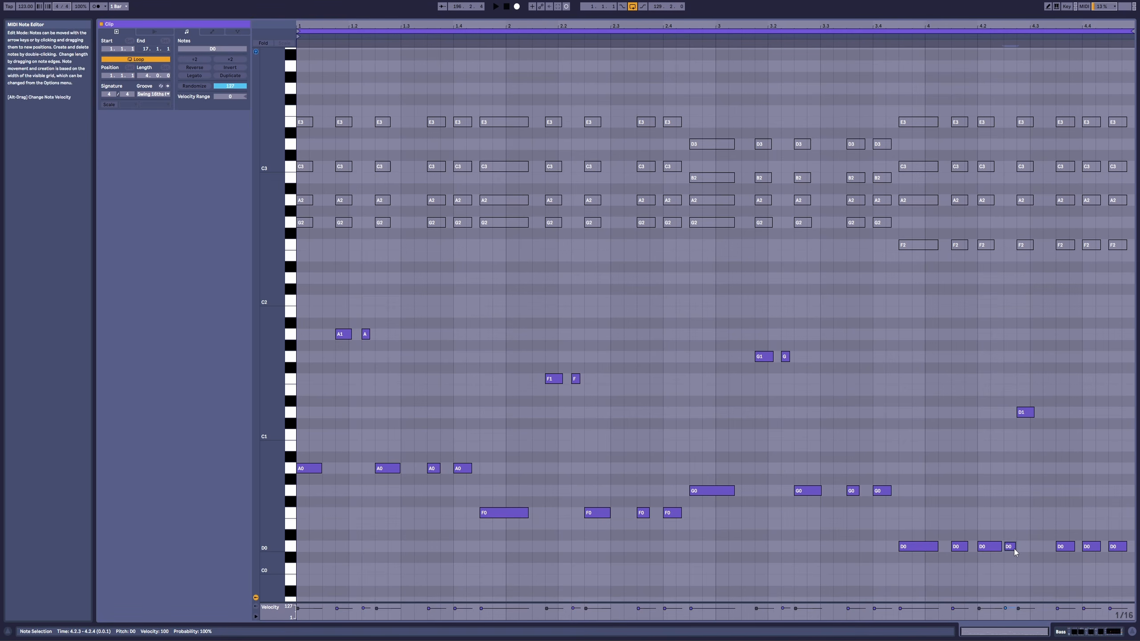
{"action": "left_click_drag", "start_coordinate": [1016, 547], "coordinate": [1013, 547]}
{"action": "key", "text": "space"}
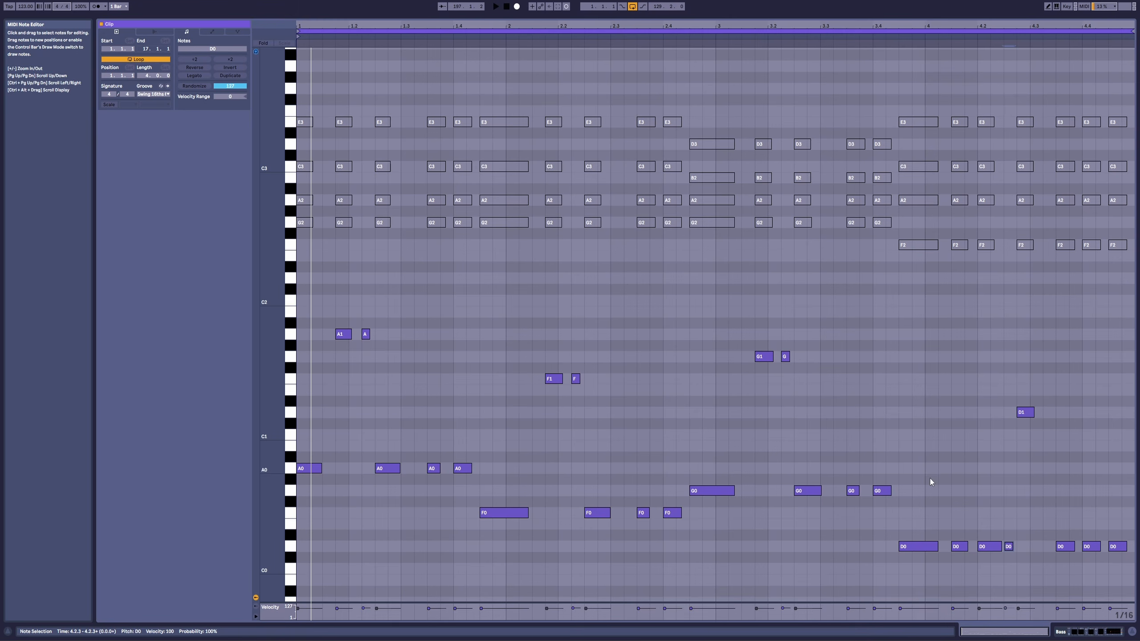
{"action": "key", "text": "space"}
{"action": "left_click_drag", "start_coordinate": [1001, 547], "coordinate": [1017, 548]}
{"action": "left_click", "coordinate": [1013, 549]}
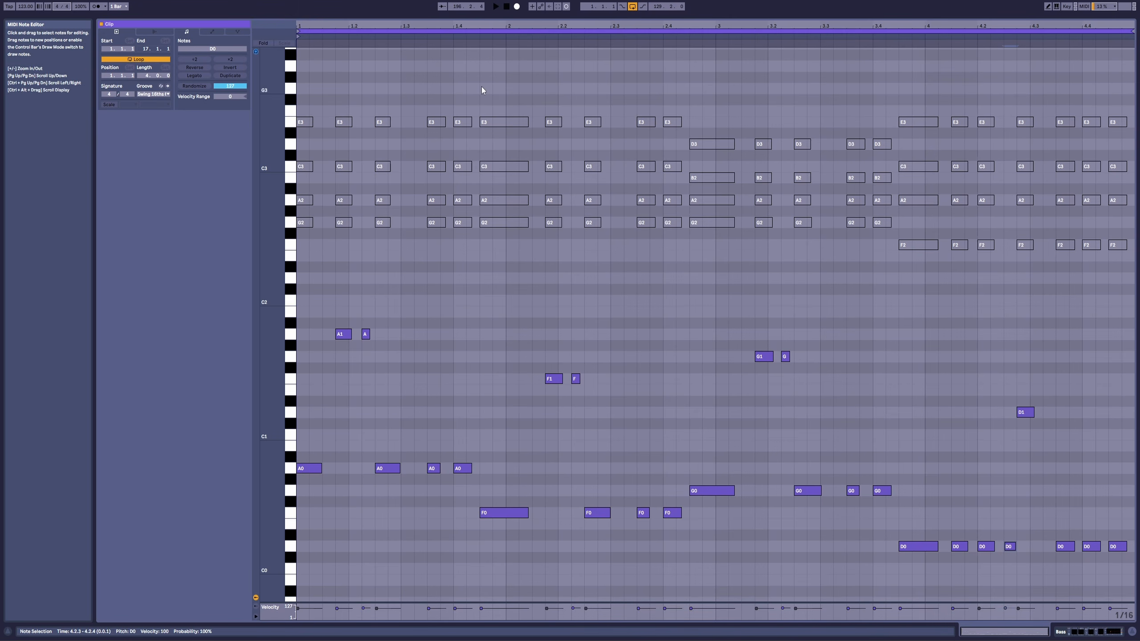
{"action": "left_click", "coordinate": [917, 39]}
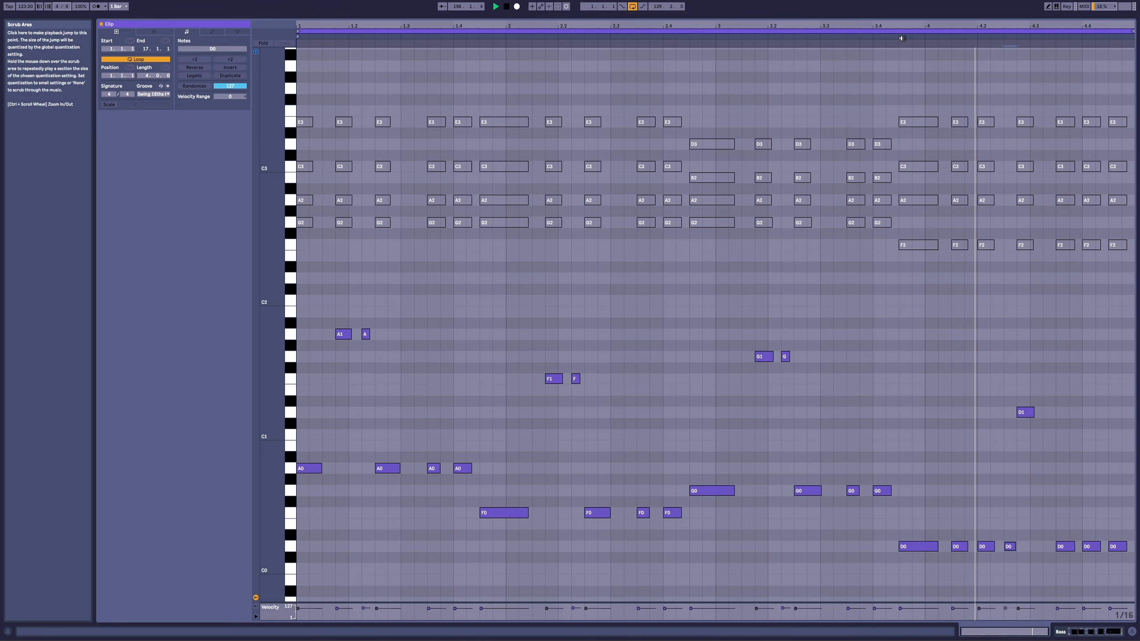
{"action": "key", "text": "space"}
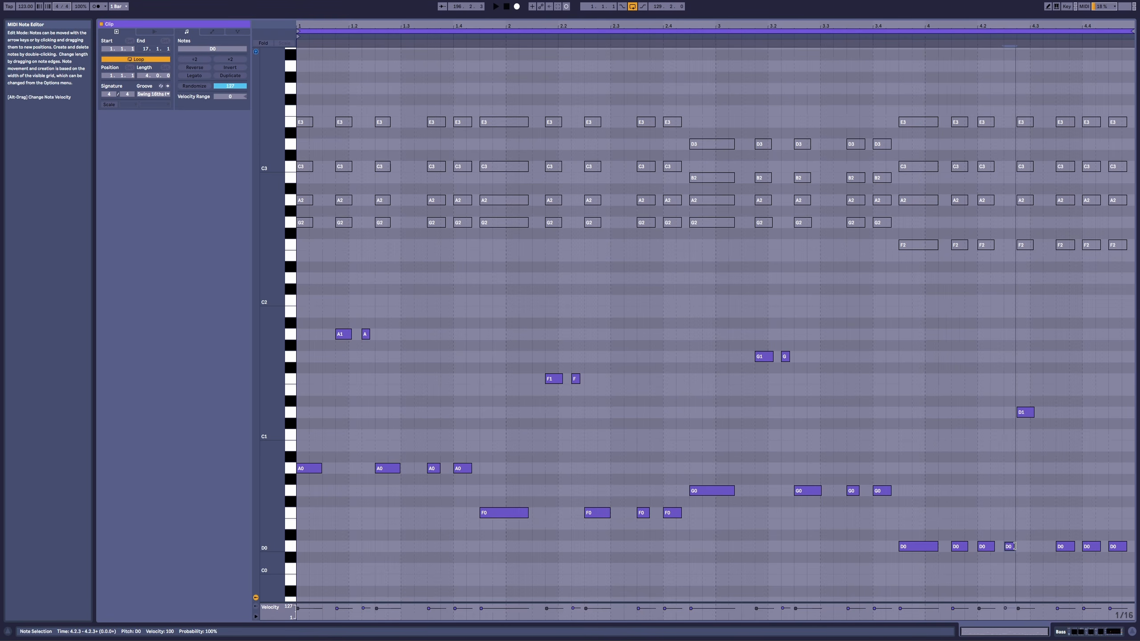
Step: Add a D1 note at 4.3.2 about half a sixteenth long and play back the bass line
{"action": "double_click", "coordinate": [1048, 412]}
{"action": "left_click", "coordinate": [1053, 414]}
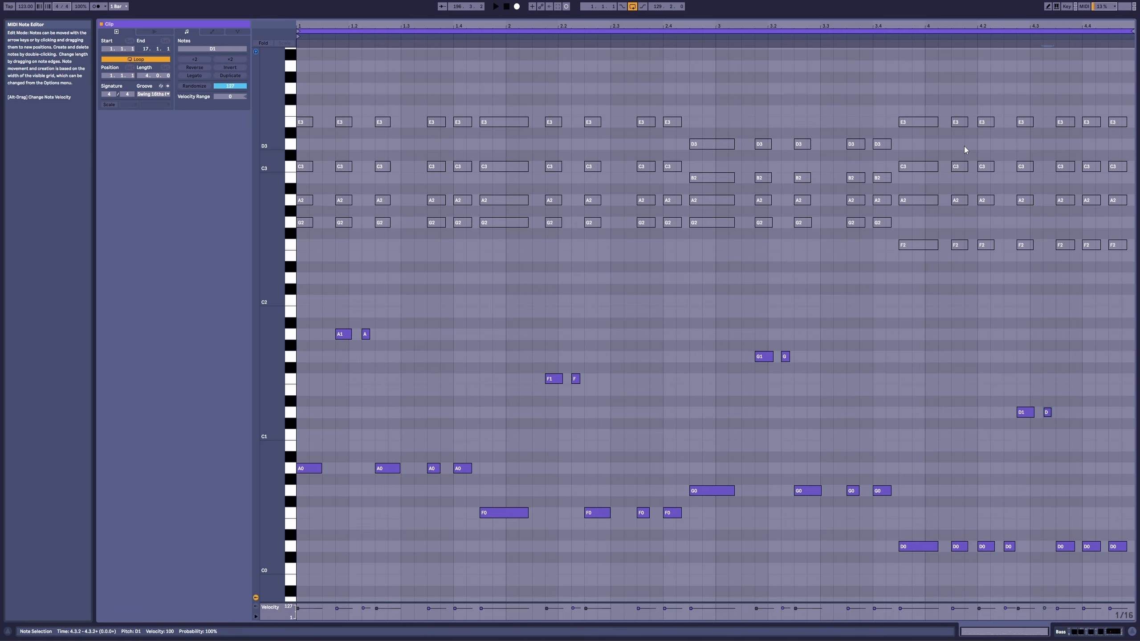
{"action": "left_click", "coordinate": [886, 37]}
{"action": "key", "text": "space"}
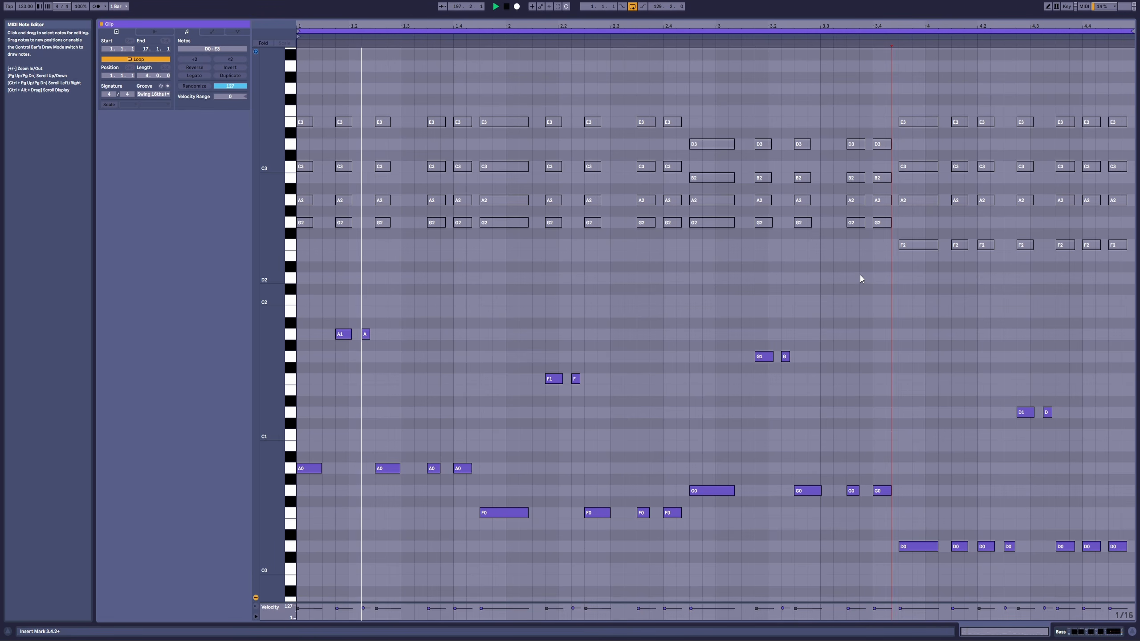
{"action": "key", "text": "space"}
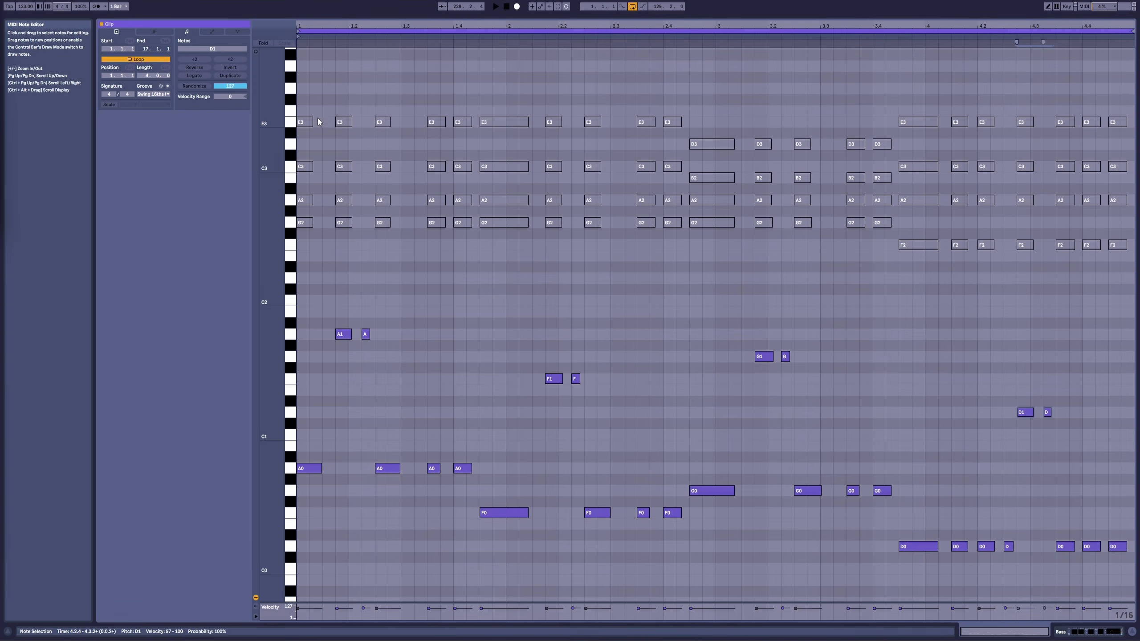
Step: Highlight the chord notes from F2 to E3, and separately the upper bass notes from D1 to A1, for comparison
{"action": "left_click_drag", "start_coordinate": [308, 96], "coordinate": [1112, 281]}
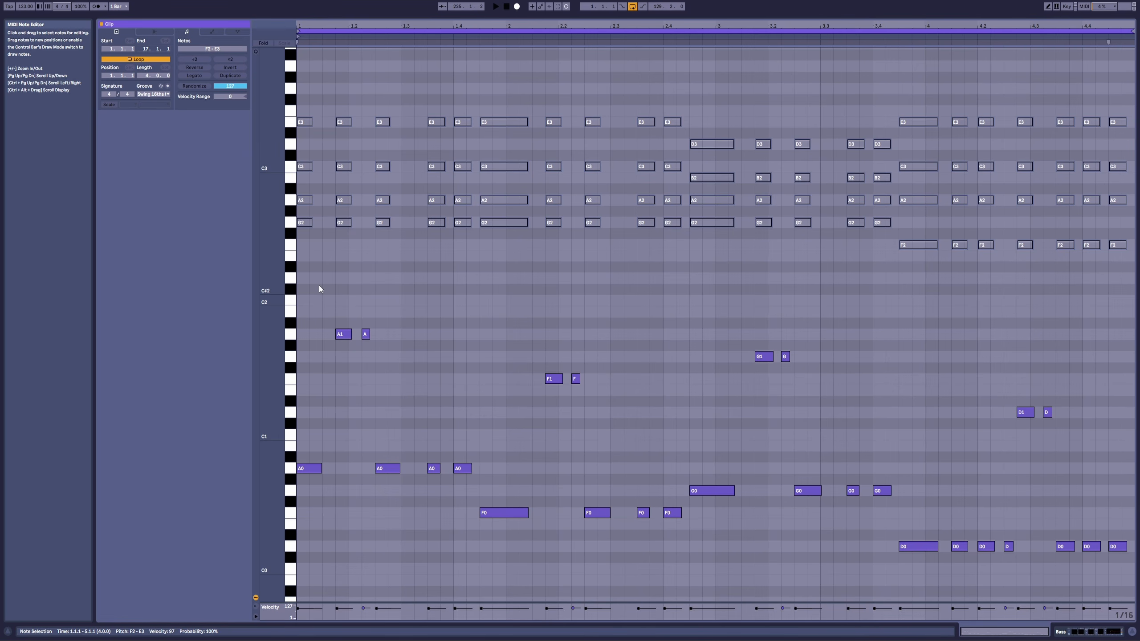
{"action": "left_click_drag", "start_coordinate": [319, 285], "coordinate": [1113, 442]}
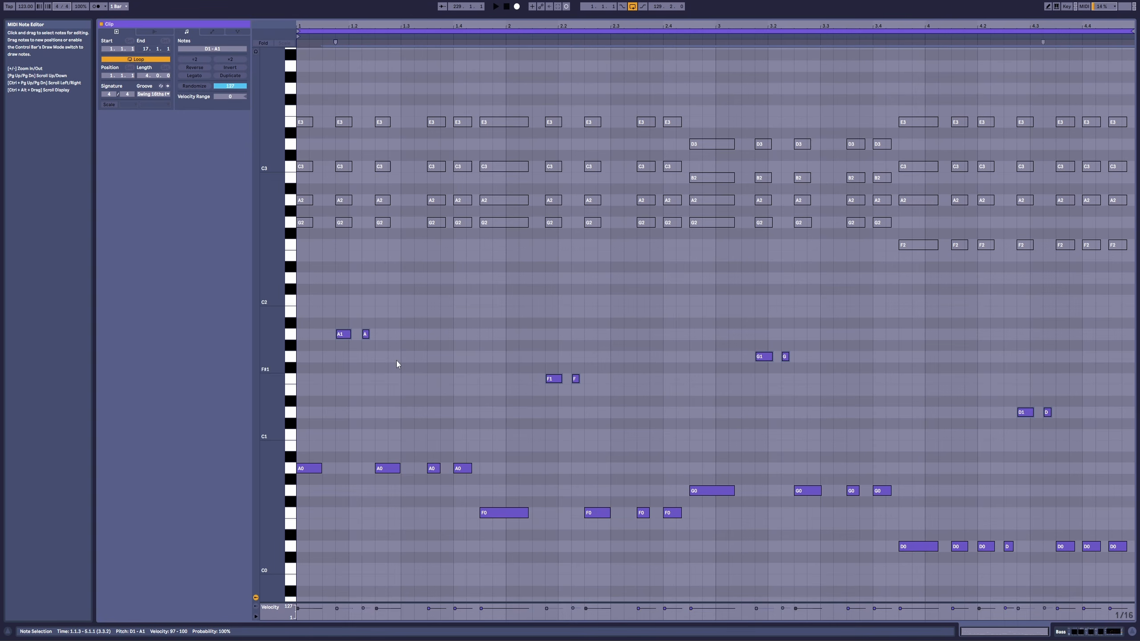
{"action": "left_click_drag", "start_coordinate": [339, 302], "coordinate": [1120, 451]}
{"action": "left_click", "coordinate": [371, 254]}
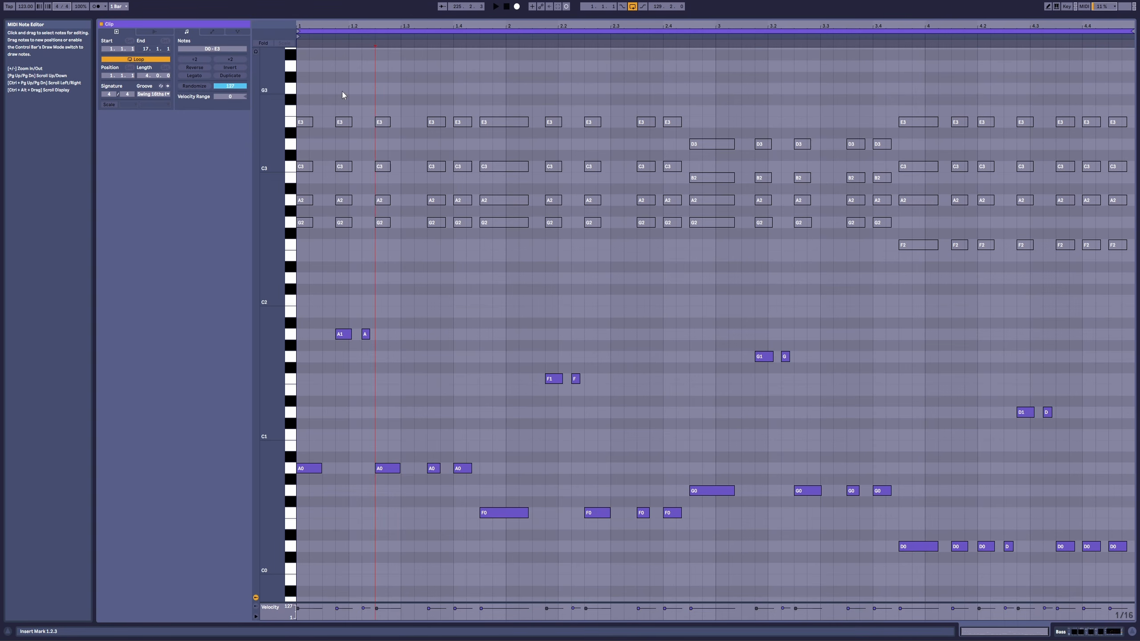
{"action": "left_click_drag", "start_coordinate": [333, 304], "coordinate": [1080, 448]}
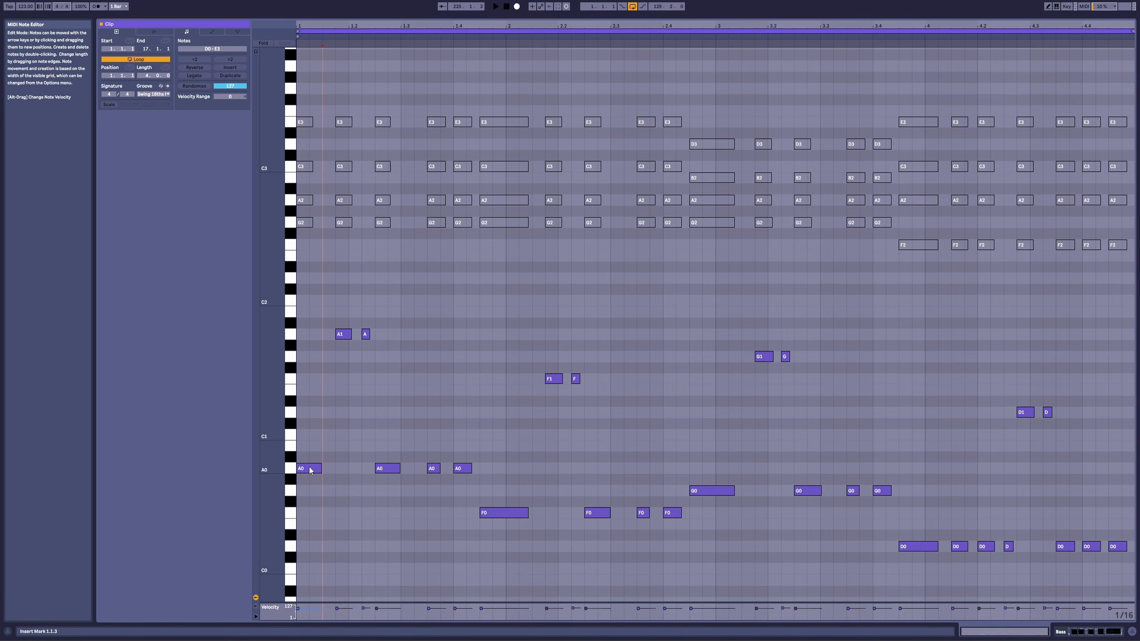
Step: Stack C1 and E1 notes on the first A0 note and examine the root, third and fifth in turn
{"action": "double_click", "coordinate": [309, 434]}
{"action": "mouse_move", "coordinate": [316, 434]}
{"action": "left_mouse_down"}
{"action": "mouse_move", "coordinate": [315, 389]}
{"action": "mouse_move", "coordinate": [326, 500]}
{"action": "left_mouse_up"}
{"action": "left_click", "coordinate": [316, 365]}
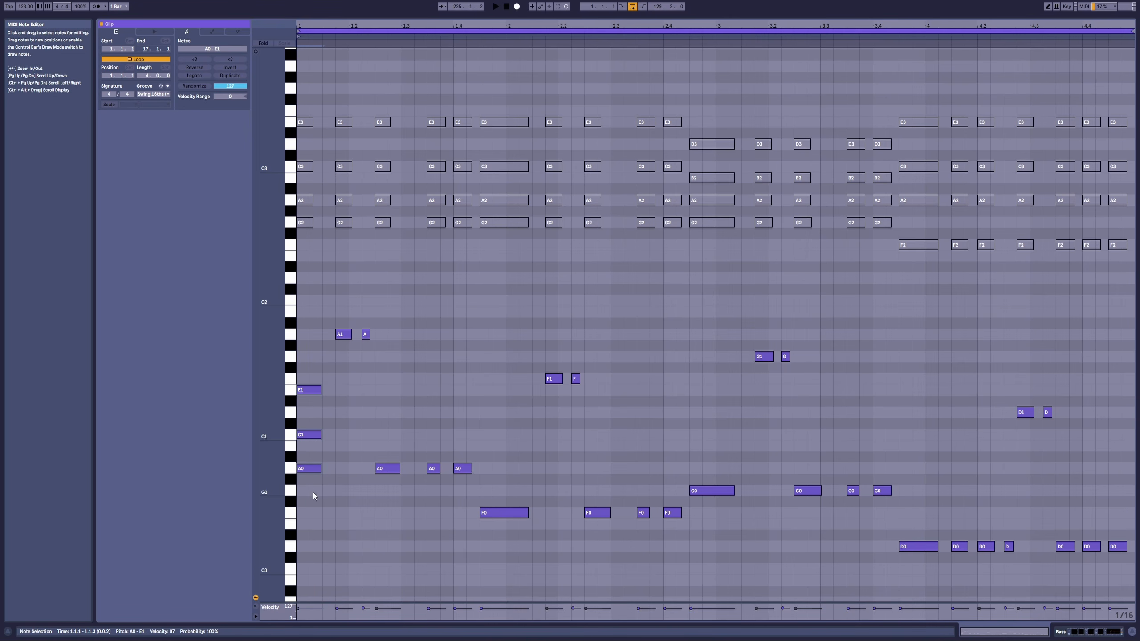
{"action": "left_click", "coordinate": [312, 469]}
{"action": "left_click", "coordinate": [292, 468]}
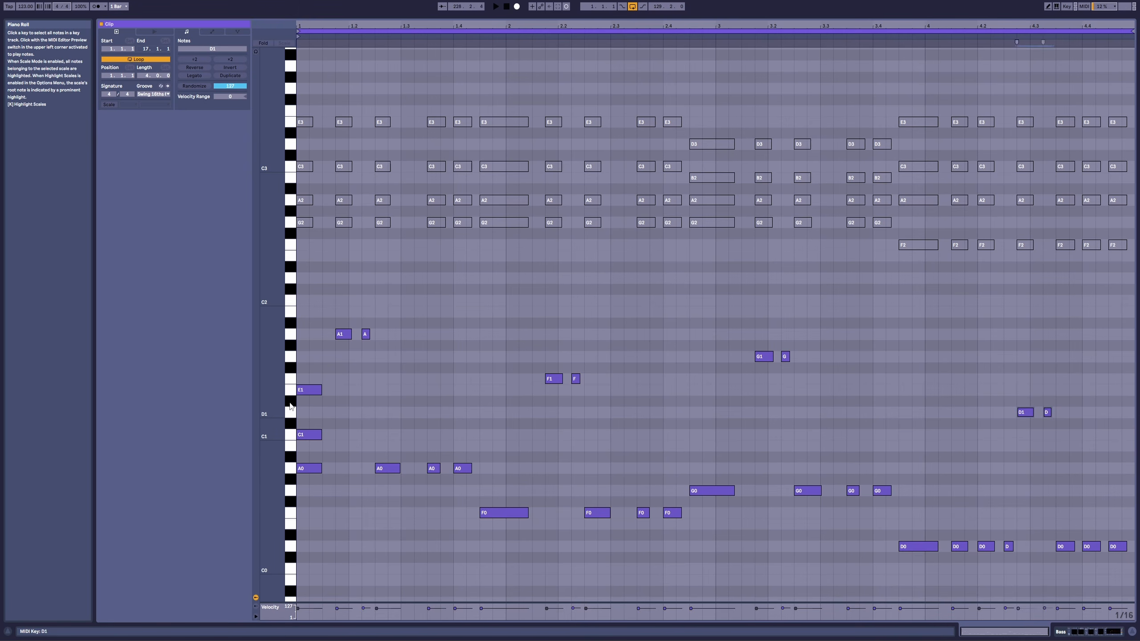
{"action": "left_click_drag", "start_coordinate": [304, 370], "coordinate": [311, 411]}
{"action": "left_click_drag", "start_coordinate": [313, 458], "coordinate": [312, 480]}
{"action": "left_click", "coordinate": [291, 468]}
{"action": "left_click_drag", "start_coordinate": [292, 436], "coordinate": [291, 389]}
Step: Stack A0 and C1 notes on the F0 note at 1.4.3 to form a triad
{"action": "left_click_drag", "start_coordinate": [534, 433], "coordinate": [503, 473]}
{"action": "left_click_drag", "start_coordinate": [503, 474], "coordinate": [506, 436], "text": "ctrl"}
{"action": "left_click_drag", "start_coordinate": [501, 397], "coordinate": [497, 521]}
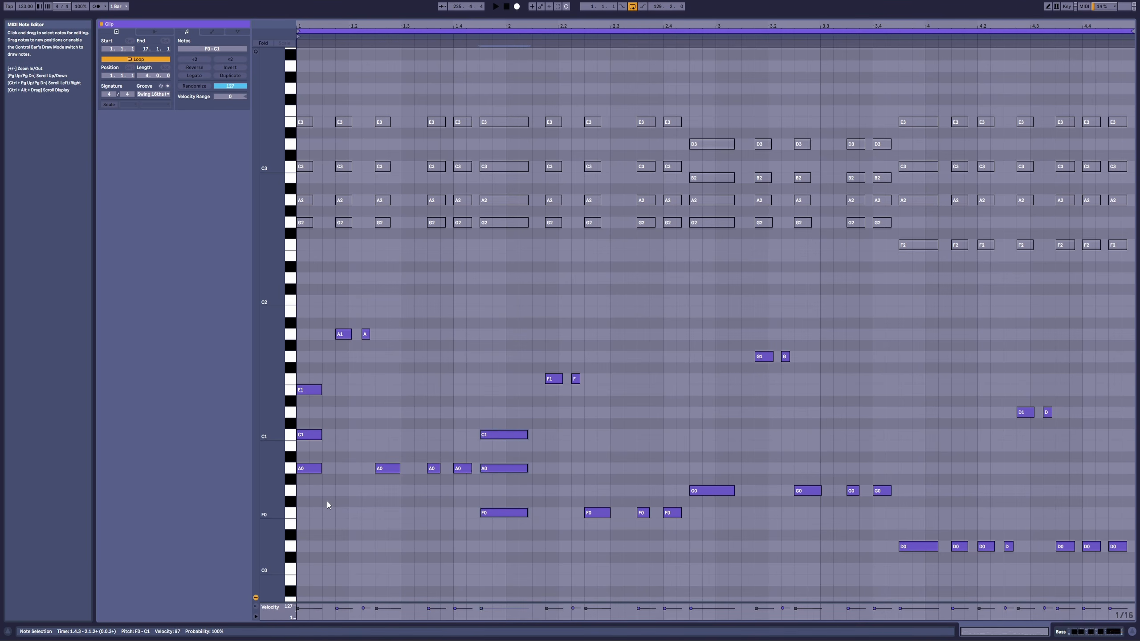
Step: Examine the root, third and fifth of the F0 triad by selecting its notes one after another
{"action": "left_click_drag", "start_coordinate": [499, 399], "coordinate": [502, 454]}
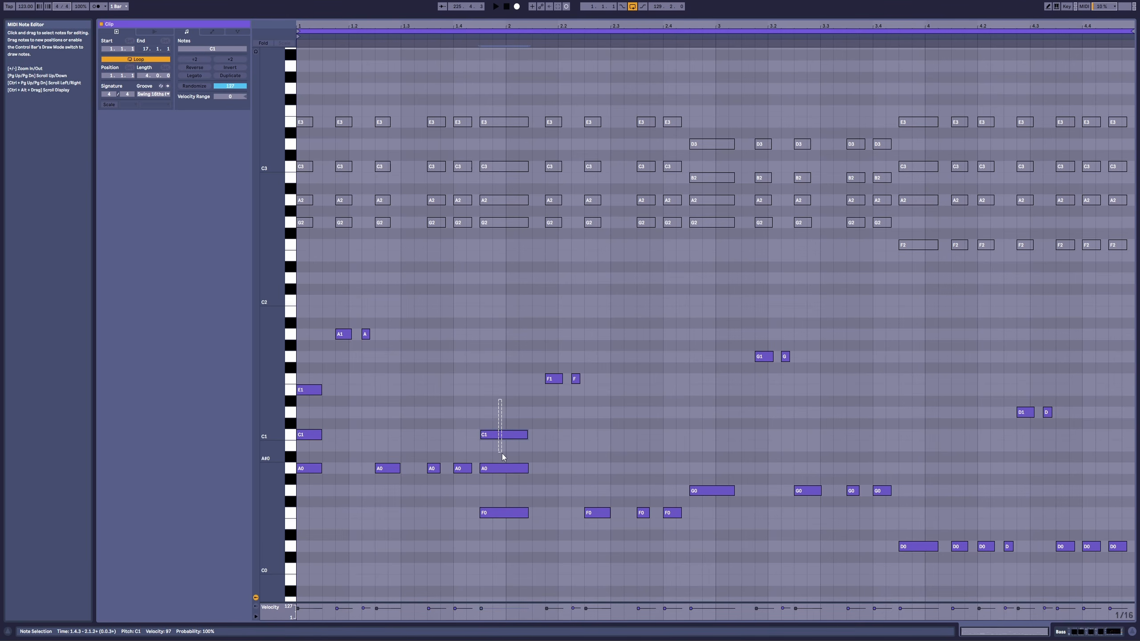
{"action": "left_click", "coordinate": [291, 435]}
{"action": "left_click", "coordinate": [494, 513]}
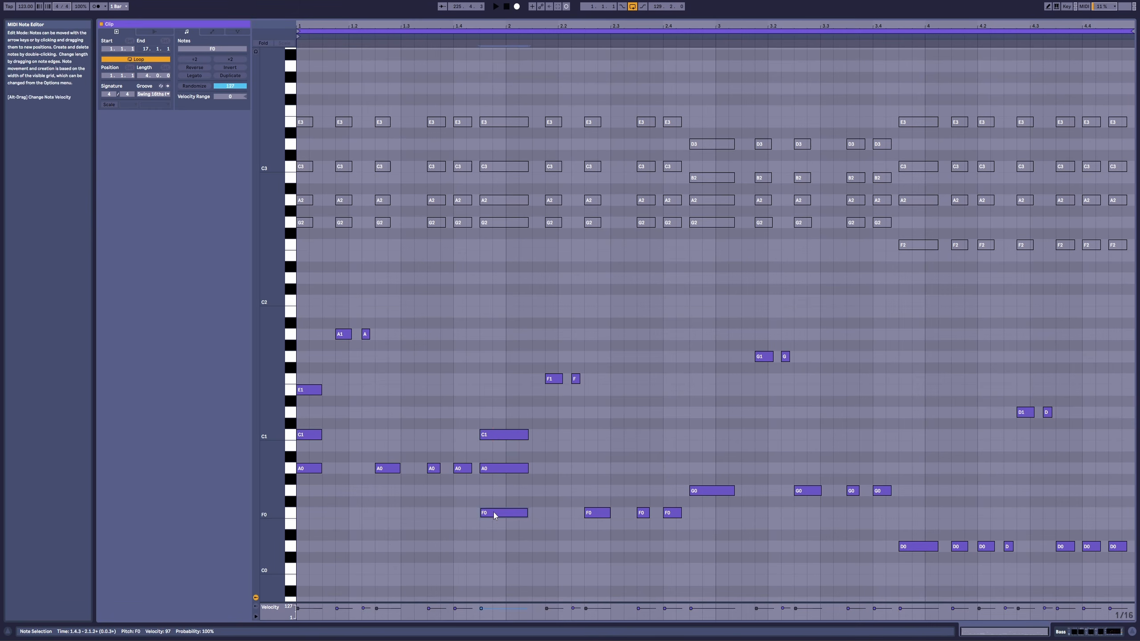
{"action": "left_click", "coordinate": [496, 478]}
{"action": "left_click", "coordinate": [495, 470]}
{"action": "left_click", "coordinate": [495, 448]}
{"action": "left_click", "coordinate": [496, 435]}
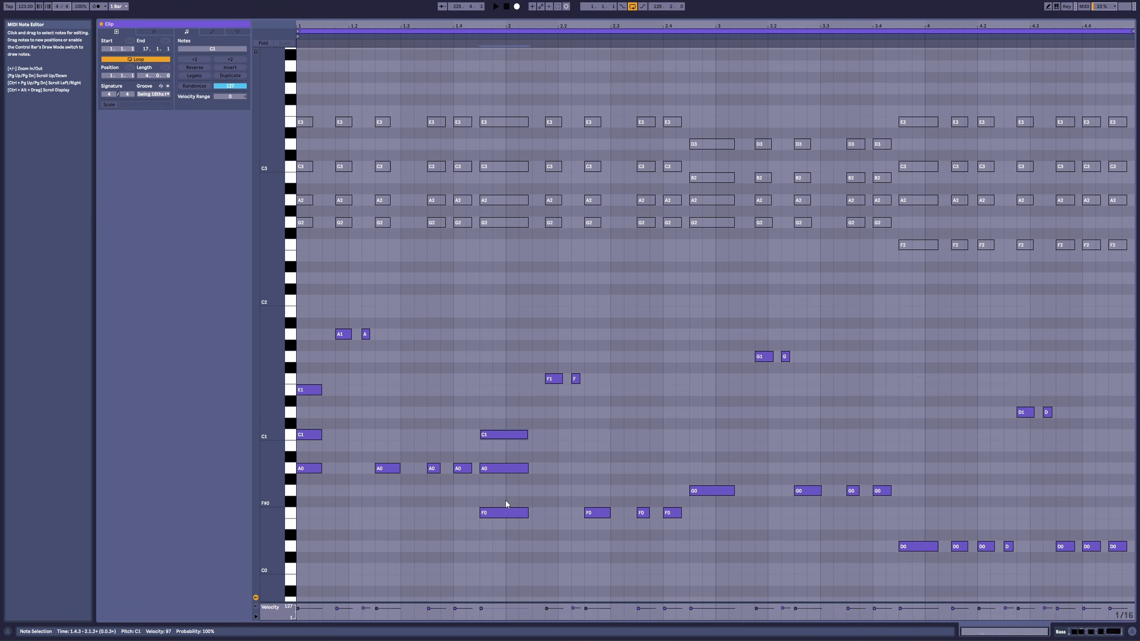
{"action": "left_click", "coordinate": [502, 515]}
Step: Delete the added A0 and C1 notes above the F0 at 1.4.3 and the C1 and E1 notes above the first A0
{"action": "left_click_drag", "start_coordinate": [496, 407], "coordinate": [496, 470]}
{"action": "left_click_drag", "start_coordinate": [494, 391], "coordinate": [492, 468]}
{"action": "left_click", "coordinate": [497, 406]}
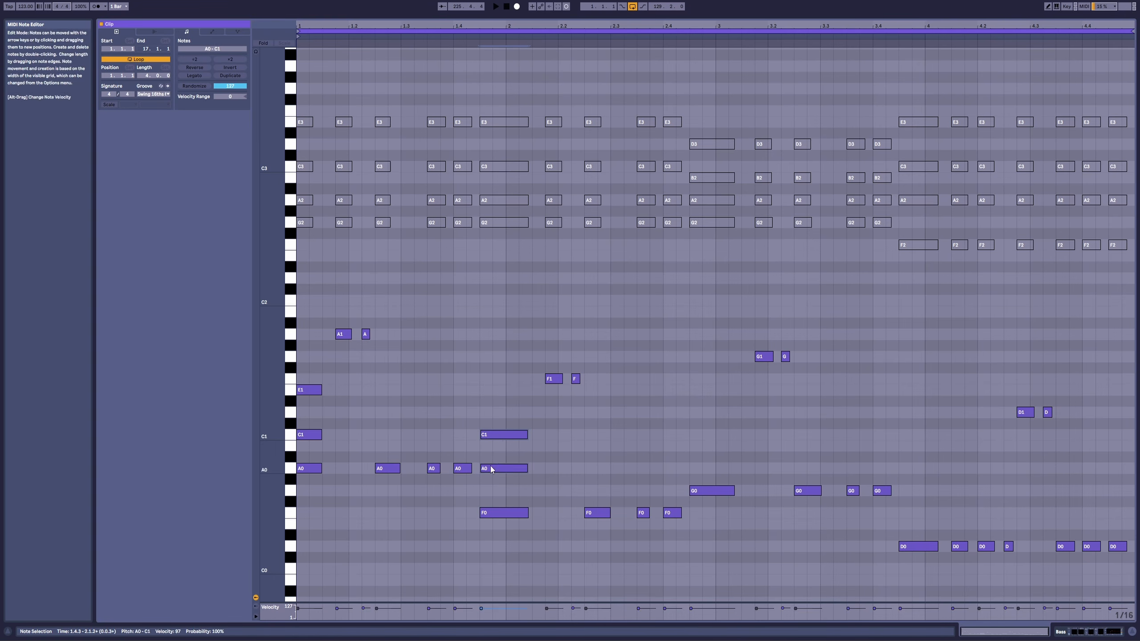
{"action": "key", "text": "Delete"}
{"action": "left_click_drag", "start_coordinate": [315, 371], "coordinate": [311, 434]}
{"action": "key", "text": "Delete"}
Step: Transpose the upper bass notes down five semitones to the fifths E1, C1, D1 and A0, and play from 1.1.1
{"action": "left_click_drag", "start_coordinate": [320, 309], "coordinate": [1076, 449]}
{"action": "key", "text": "Down"}
{"action": "key", "text": "Down"}
{"action": "key", "text": "Down"}
{"action": "key", "text": "Down"}
{"action": "key", "text": "Down"}
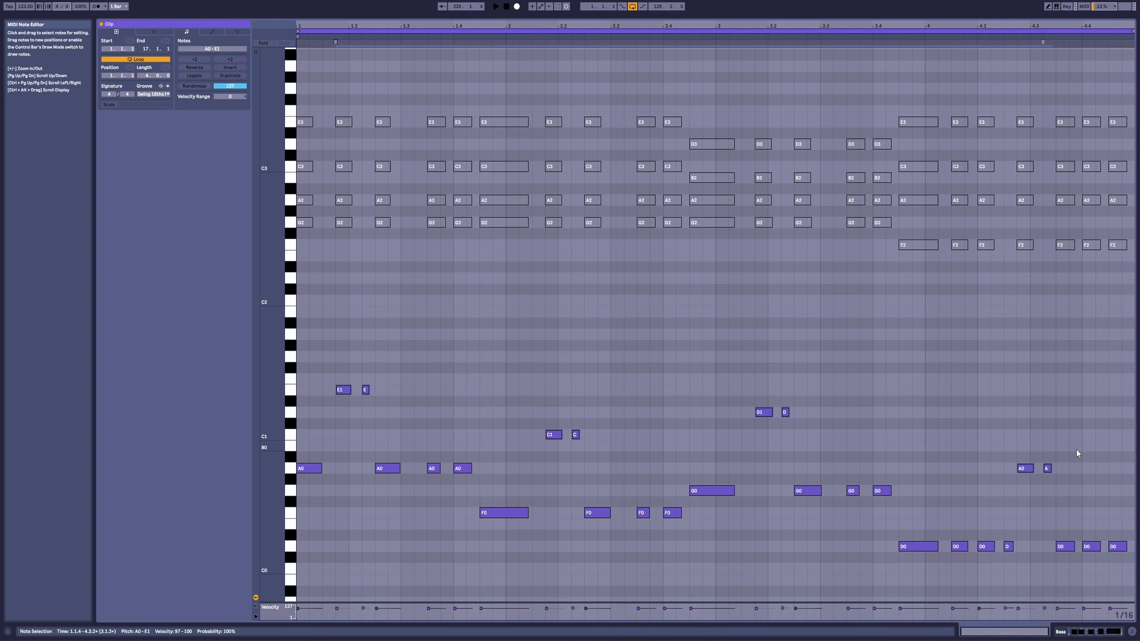
{"action": "left_click", "coordinate": [299, 300]}
{"action": "key", "text": "space"}
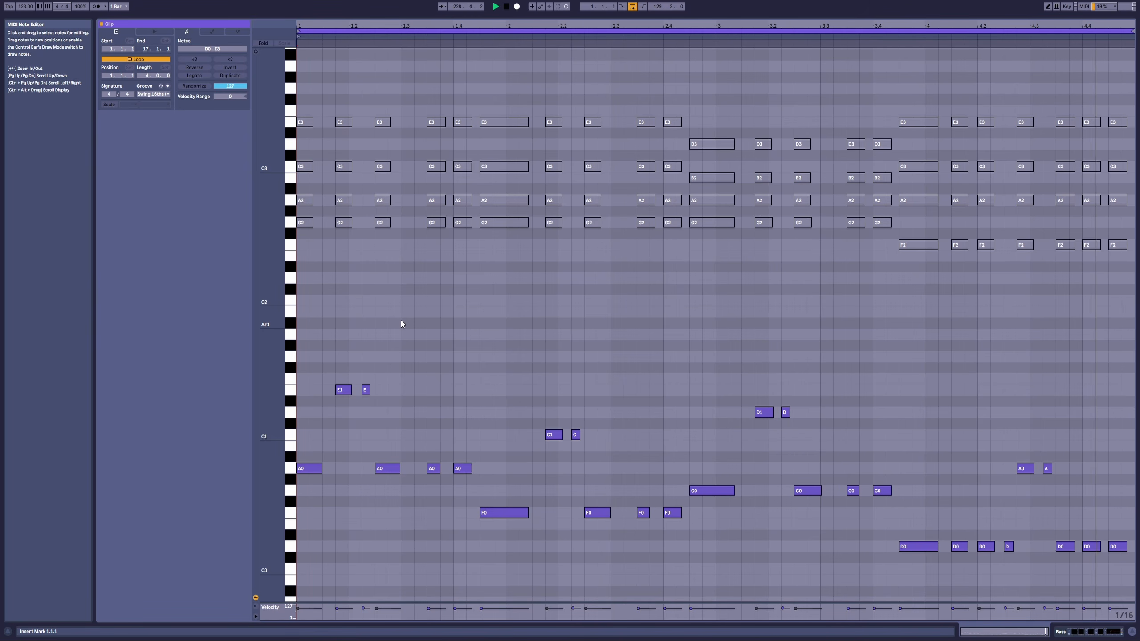
Step: Stop playback and examine the upper fifths and the A0 and D0 root notes by selecting them in groups
{"action": "key", "text": "space"}
{"action": "left_click_drag", "start_coordinate": [329, 334], "coordinate": [434, 397]}
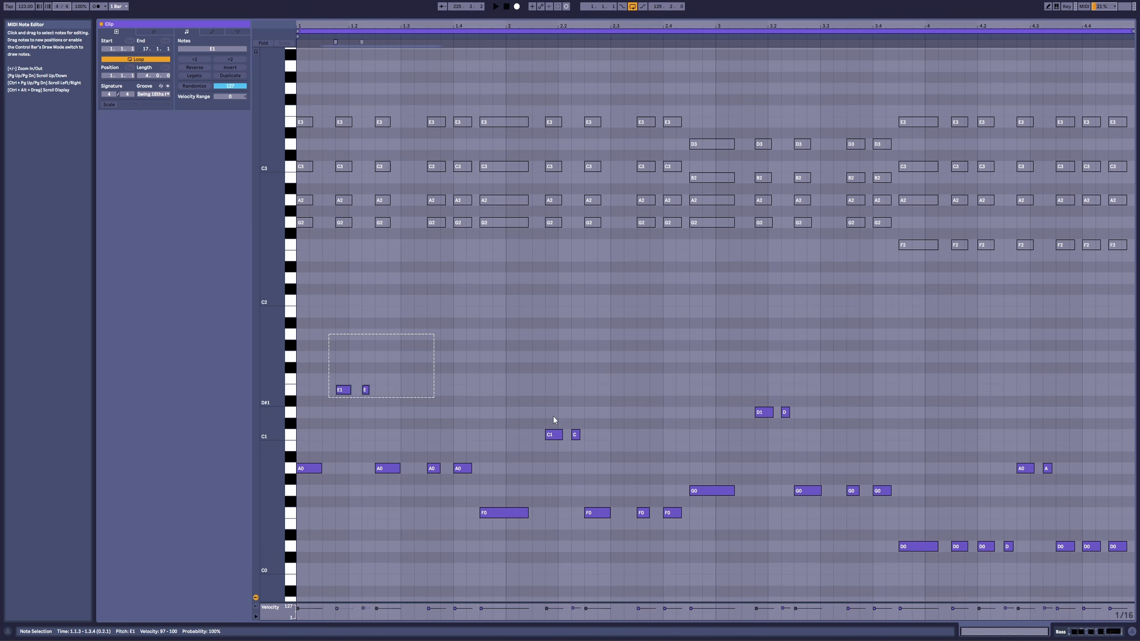
{"action": "left_click_drag", "start_coordinate": [954, 416], "coordinate": [1134, 502]}
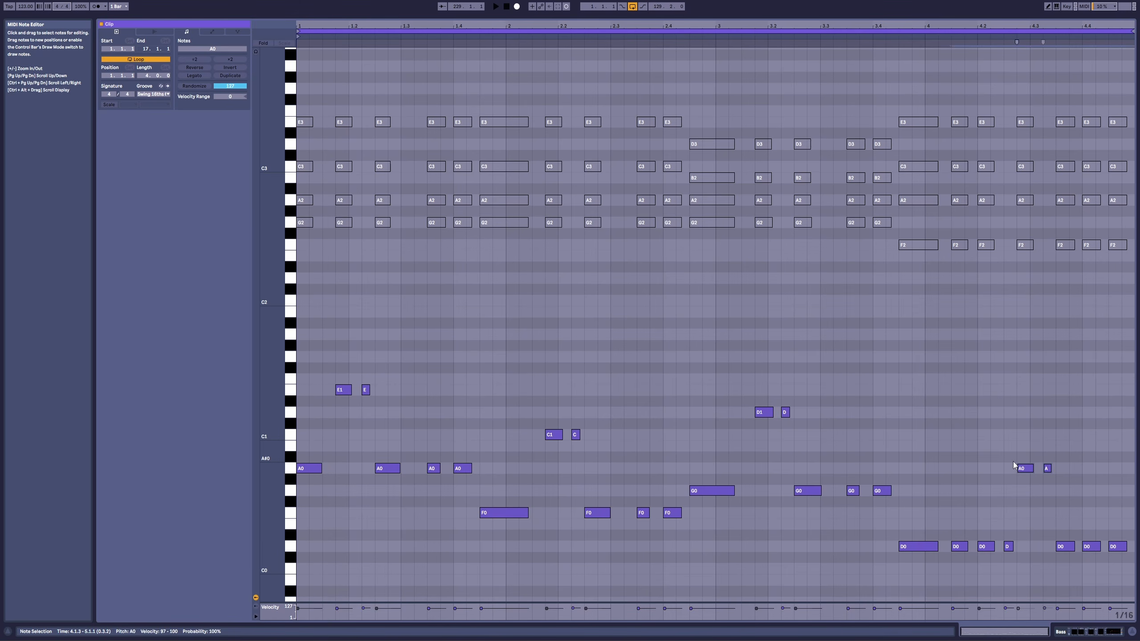
{"action": "left_click_drag", "start_coordinate": [997, 431], "coordinate": [1080, 481]}
{"action": "left_click_drag", "start_coordinate": [900, 510], "coordinate": [1125, 574]}
{"action": "left_click_drag", "start_coordinate": [1015, 450], "coordinate": [1069, 488]}
{"action": "left_click_drag", "start_coordinate": [476, 437], "coordinate": [303, 487]}
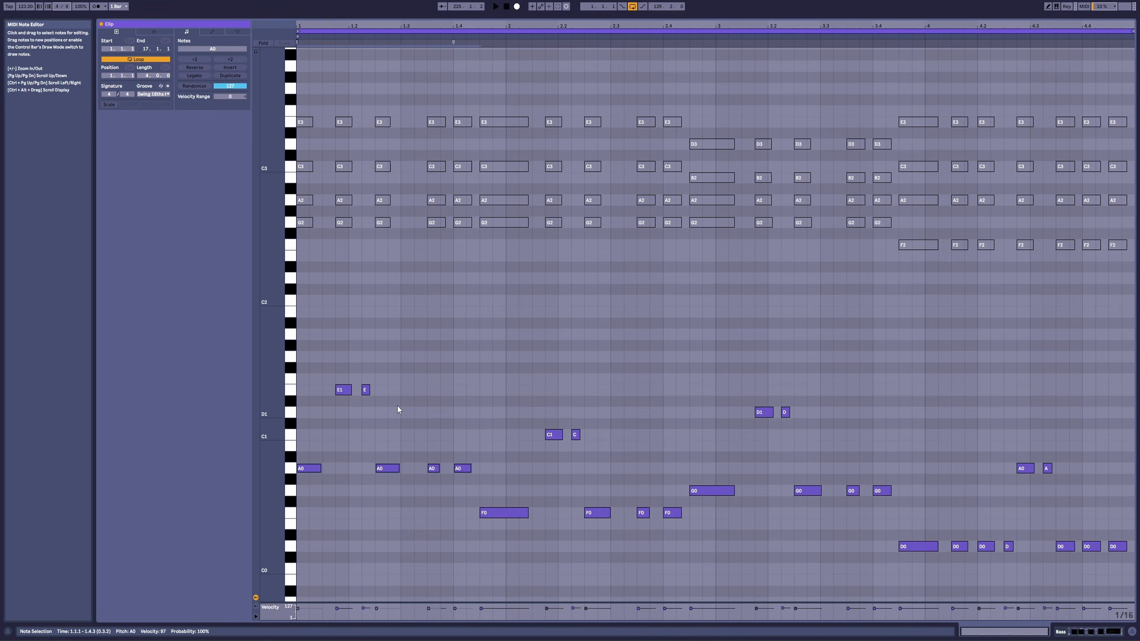
Step: Raise the two E1 notes at 1.1.4 to A1, and select the A2 chord notes across the clip for comparison
{"action": "left_click_drag", "start_coordinate": [310, 402], "coordinate": [442, 376]}
{"action": "key", "text": "Up"}
{"action": "key", "text": "Up"}
{"action": "key", "text": "Up"}
{"action": "key", "text": "Up"}
{"action": "key", "text": "Up"}
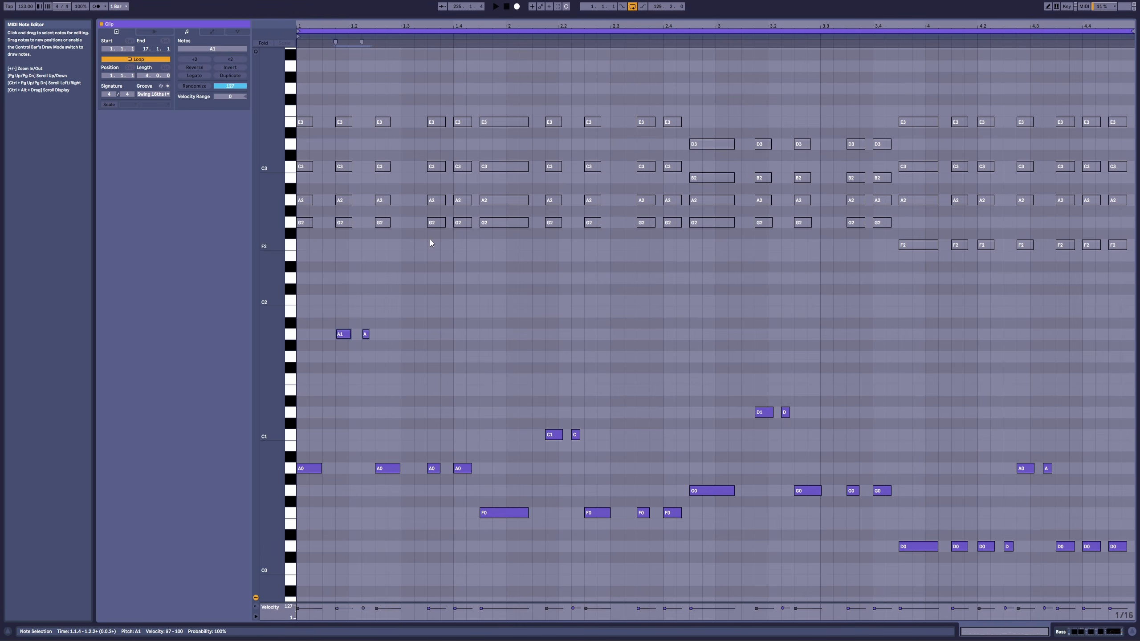
{"action": "left_click_drag", "start_coordinate": [308, 188], "coordinate": [1123, 215]}
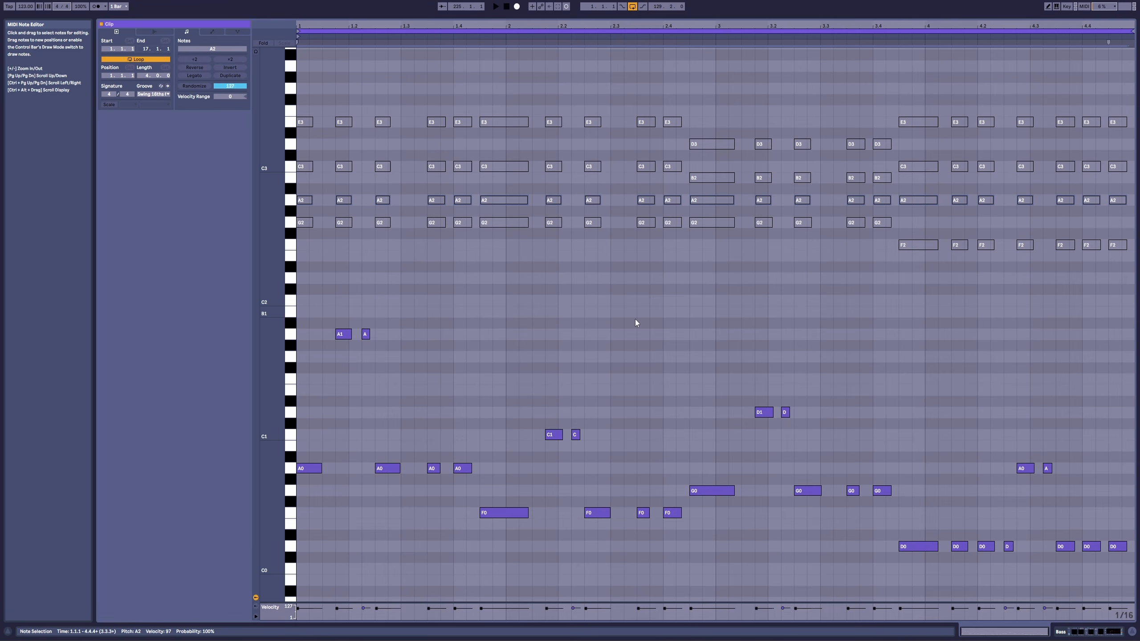
Step: Raise the two C1 notes from 2.1.4 and the two D1 notes from 3.1.4 to A1
{"action": "left_click_drag", "start_coordinate": [536, 394], "coordinate": [601, 457]}
{"action": "key", "text": "Up"}
{"action": "key", "text": "Up"}
{"action": "key", "text": "Up"}
{"action": "key", "text": "Up"}
{"action": "key", "text": "Up"}
{"action": "key", "text": "Up"}
{"action": "key", "text": "Up"}
{"action": "key", "text": "Up"}
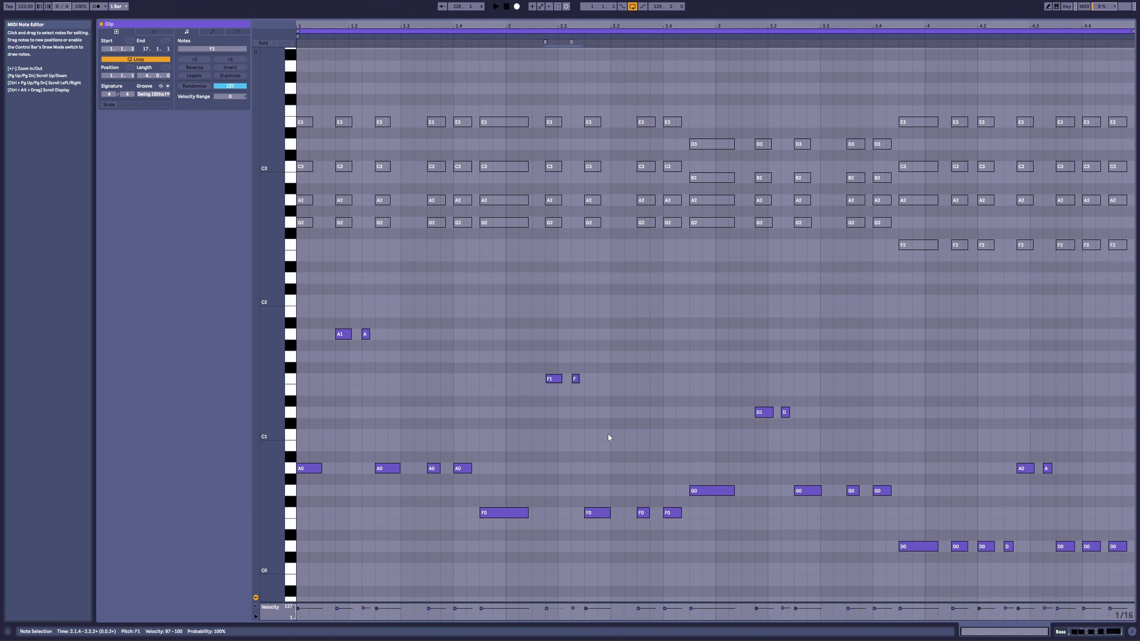
{"action": "key", "text": "Up"}
{"action": "left_click_drag", "start_coordinate": [718, 370], "coordinate": [813, 434]}
{"action": "key", "text": "Up"}
{"action": "key", "text": "Up"}
{"action": "key", "text": "Up"}
{"action": "key", "text": "Up"}
{"action": "key", "text": "Up"}
{"action": "key", "text": "Up"}
{"action": "key", "text": "Up"}
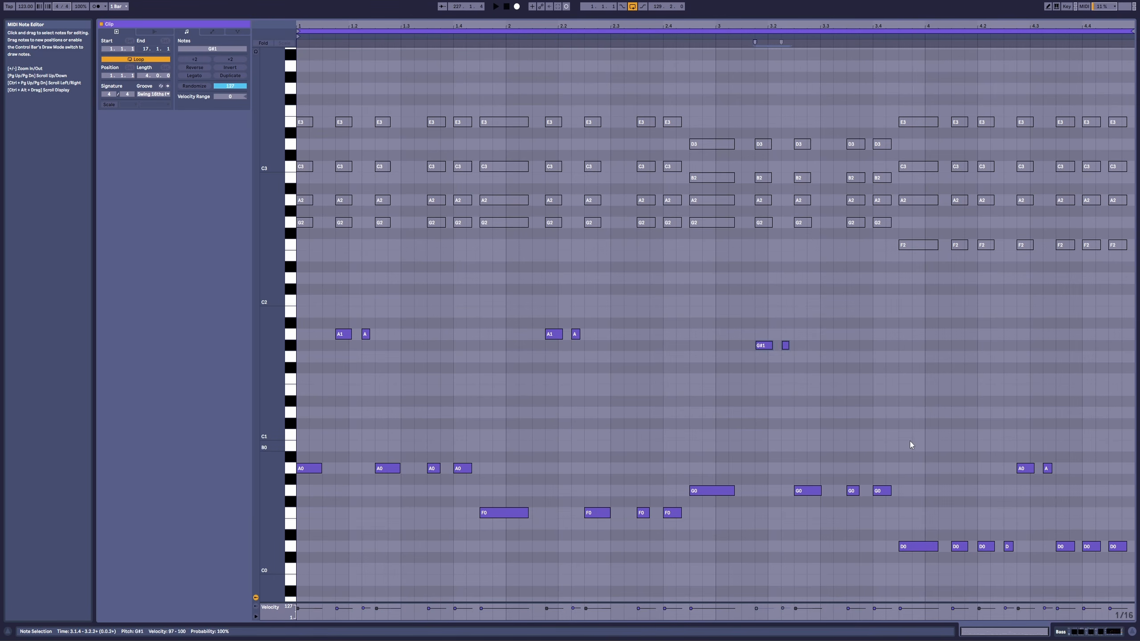
Step: Raise the two A0 notes from 4.2.4 to A1 and play the bass line from 1.1.1
{"action": "left_click_drag", "start_coordinate": [976, 407], "coordinate": [1069, 476]}
{"action": "key", "text": "Up"}
{"action": "key", "text": "Up"}
{"action": "key", "text": "Up"}
{"action": "key", "text": "Up"}
{"action": "key", "text": "Up"}
{"action": "key", "text": "Up"}
{"action": "key", "text": "Up"}
{"action": "key", "text": "Up"}
{"action": "key", "text": "Up"}
{"action": "key", "text": "Up"}
{"action": "key", "text": "Up"}
{"action": "key", "text": "Up"}
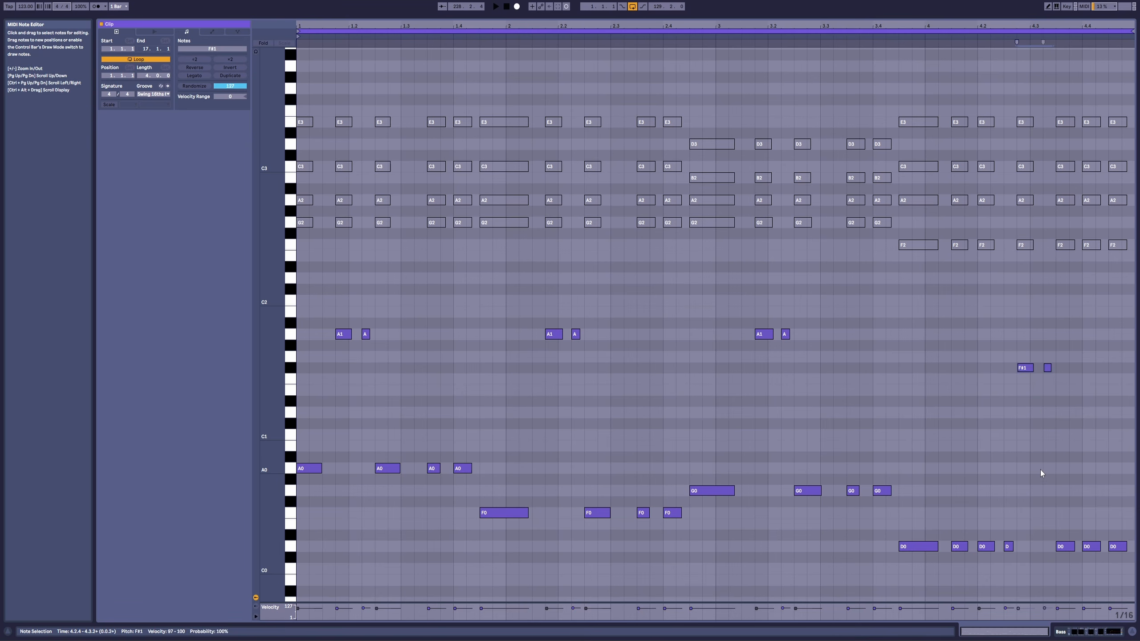
{"action": "left_click_drag", "start_coordinate": [331, 323], "coordinate": [1098, 377]}
{"action": "left_click", "coordinate": [302, 298]}
{"action": "key", "text": "space"}
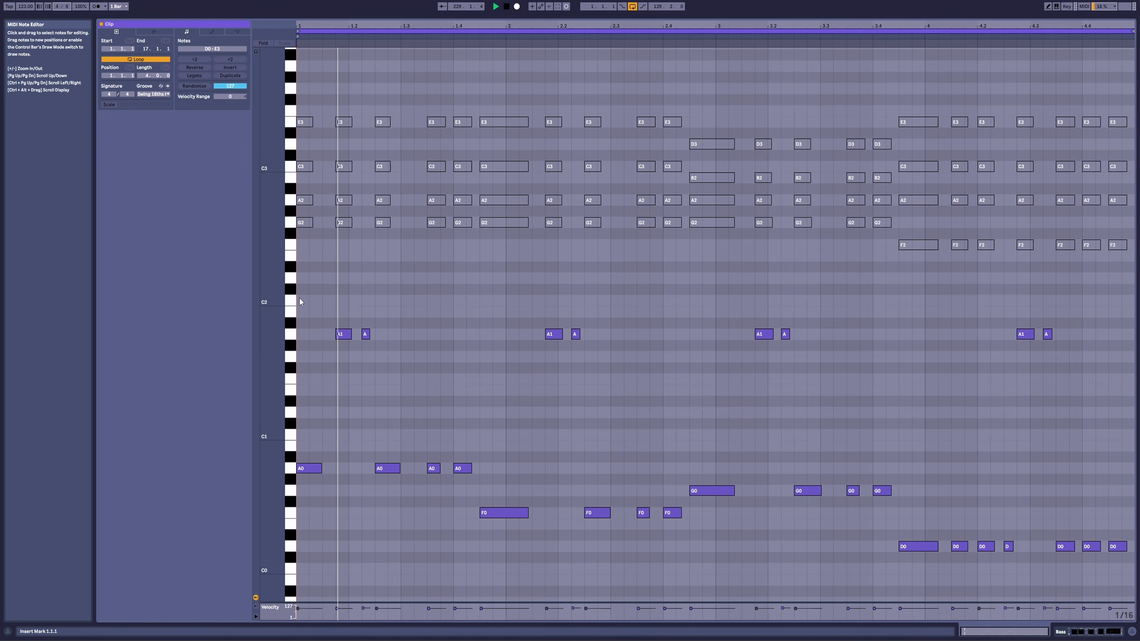
Step: Stop playback, then move the A1 note at 1.1.4 to E1 and the one at 2.1.4 to C1
{"action": "key", "text": "space"}
{"action": "left_click", "coordinate": [361, 353]}
{"action": "left_click", "coordinate": [346, 335]}
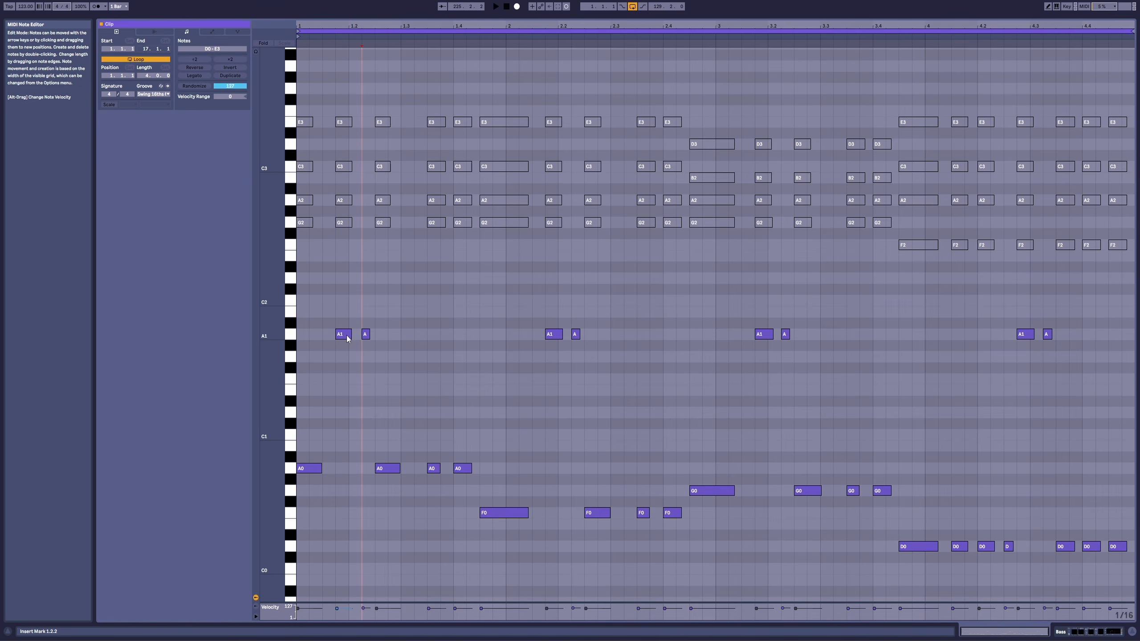
{"action": "left_click_drag", "start_coordinate": [346, 342], "coordinate": [347, 390]}
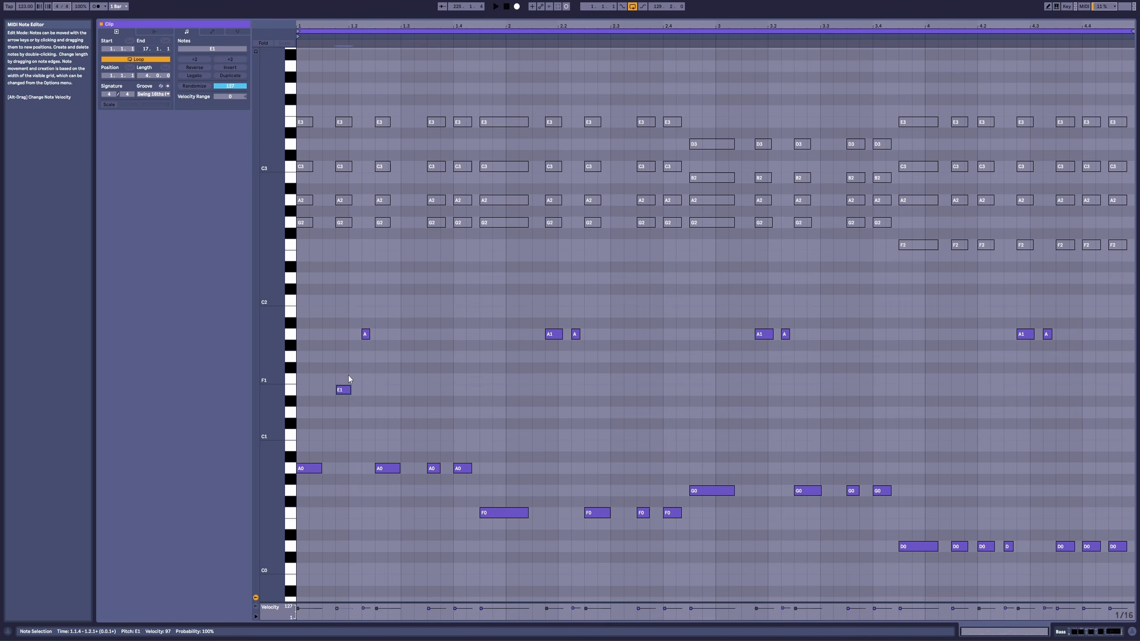
{"action": "left_click_drag", "start_coordinate": [556, 338], "coordinate": [554, 437]}
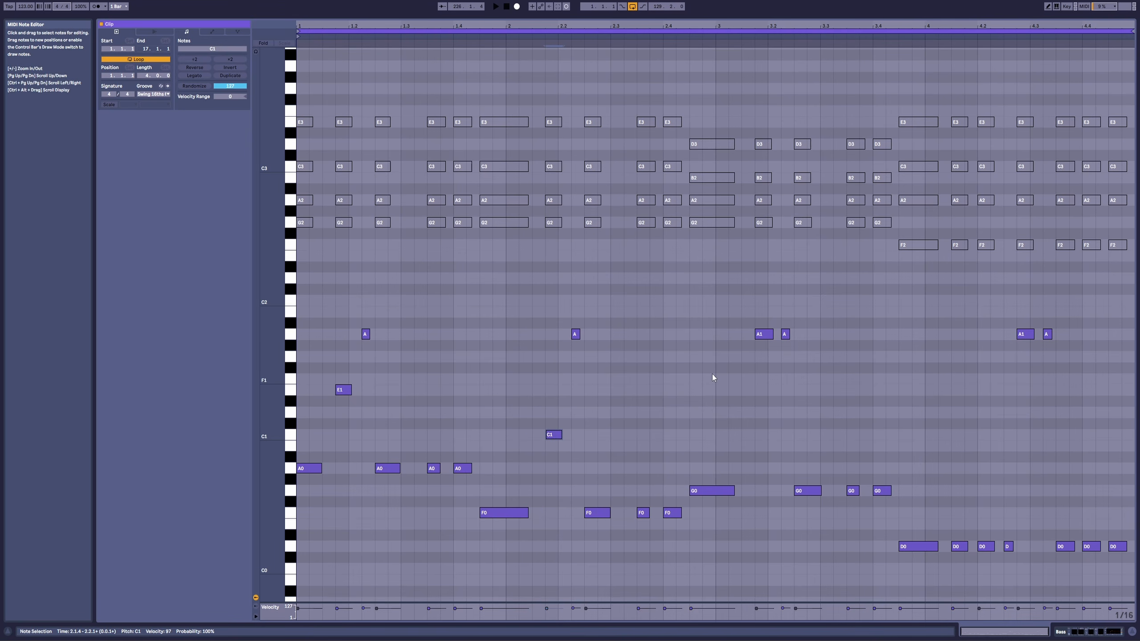
Step: Lower the short A1 note at 2.2.2 to F1, an octave above the root
{"action": "left_click", "coordinate": [577, 336]}
{"action": "key", "text": "Down"}
{"action": "key", "text": "Down"}
{"action": "key", "text": "Down"}
{"action": "key", "text": "Down"}
Step: Lower the A1 note at 3.1.4 to the fifth D1 and the short note at 3.2.2 to G1
{"action": "left_click_drag", "start_coordinate": [720, 323], "coordinate": [797, 342]}
{"action": "key", "text": "Down"}
{"action": "key", "text": "Down"}
{"action": "key", "text": "Down"}
{"action": "key", "text": "Down"}
{"action": "key", "text": "Down"}
{"action": "key", "text": "Down"}
{"action": "key", "text": "Down"}
Step: Lower the A1 note at 4.2.4 by an octave to A0
{"action": "key", "text": "Down"}
{"action": "key", "text": "Down"}
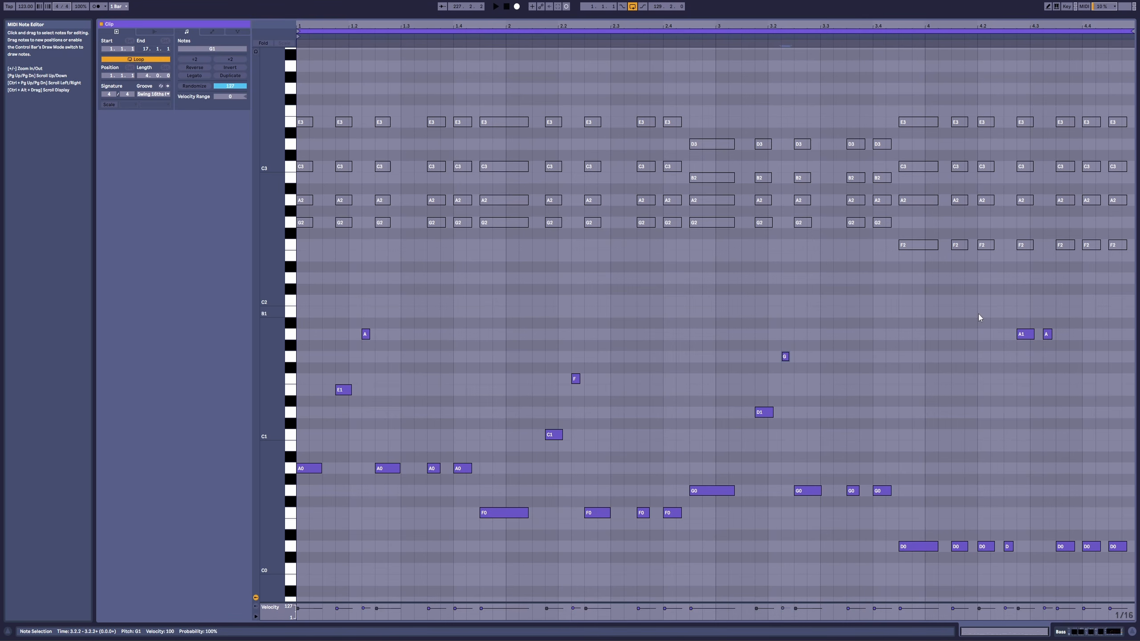
{"action": "left_click_drag", "start_coordinate": [979, 315], "coordinate": [1059, 377]}
{"action": "left_click_drag", "start_coordinate": [1005, 314], "coordinate": [1033, 348]}
{"action": "key", "text": "Down"}
{"action": "key", "text": "Down"}
{"action": "key", "text": "Down"}
{"action": "key", "text": "Down"}
{"action": "key", "text": "Down"}
{"action": "key", "text": "Down"}
{"action": "key", "text": "Down"}
{"action": "key", "text": "Down"}
{"action": "key", "text": "Down"}
{"action": "key", "text": "Down"}
{"action": "key", "text": "Down"}
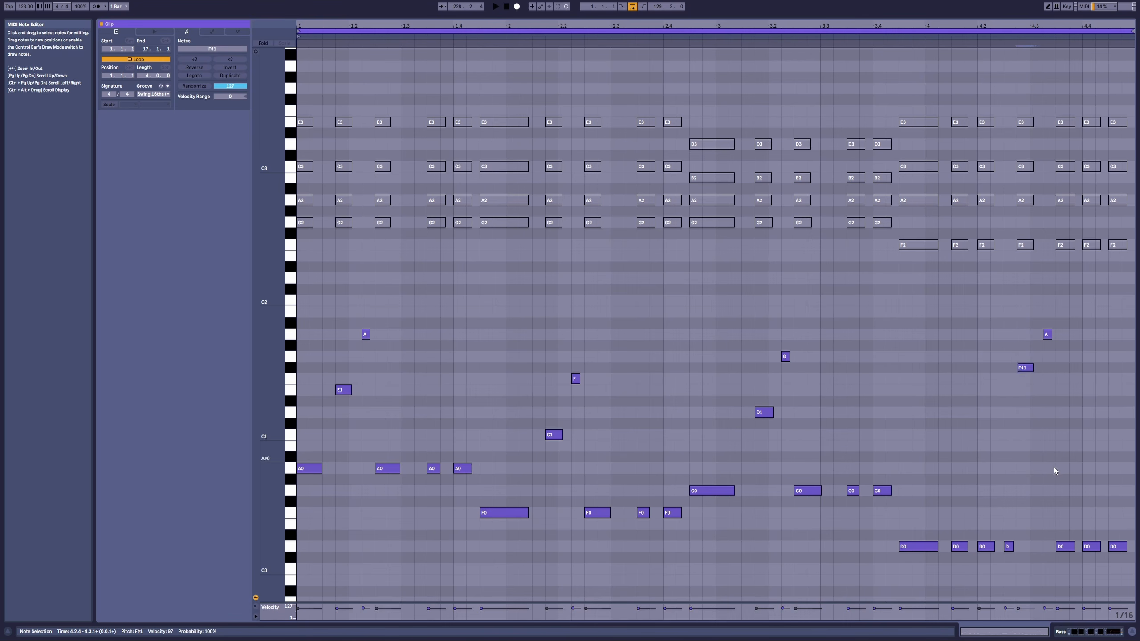
Step: Lower the short A1 note at 4.3.2 to D1 and toggle playback
{"action": "key", "text": "Down"}
{"action": "left_click_drag", "start_coordinate": [1003, 294], "coordinate": [1083, 348]}
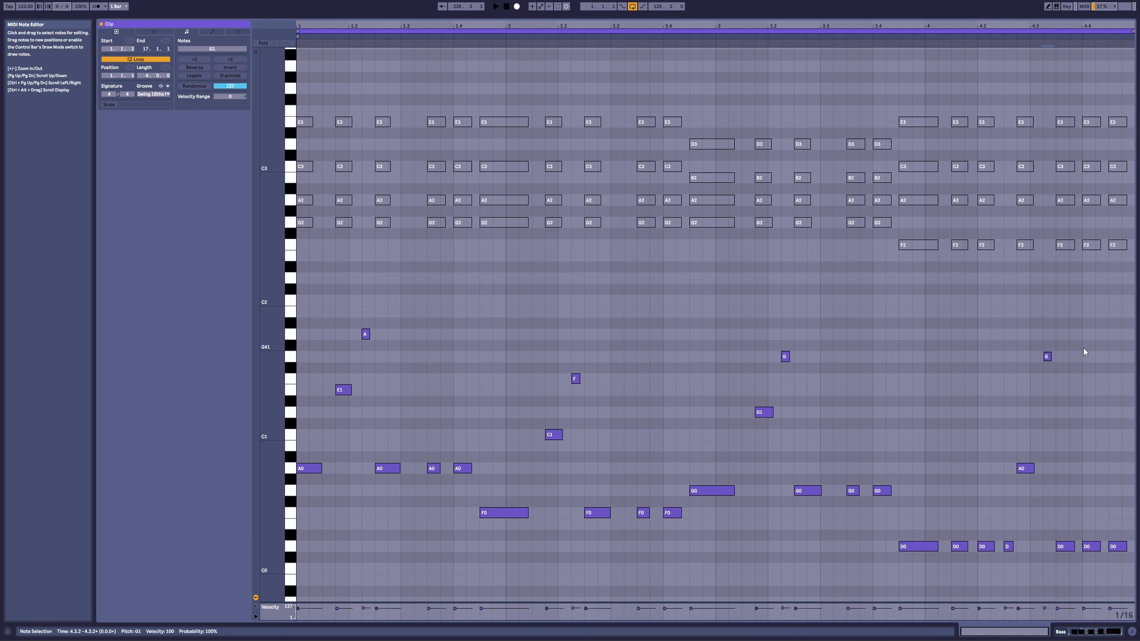
{"action": "key", "text": "Down"}
{"action": "key", "text": "Down"}
{"action": "key", "text": "Down"}
{"action": "key", "text": "Down"}
{"action": "key", "text": "Down"}
{"action": "key", "text": "Down"}
{"action": "key", "text": "Down"}
{"action": "key", "text": "space"}
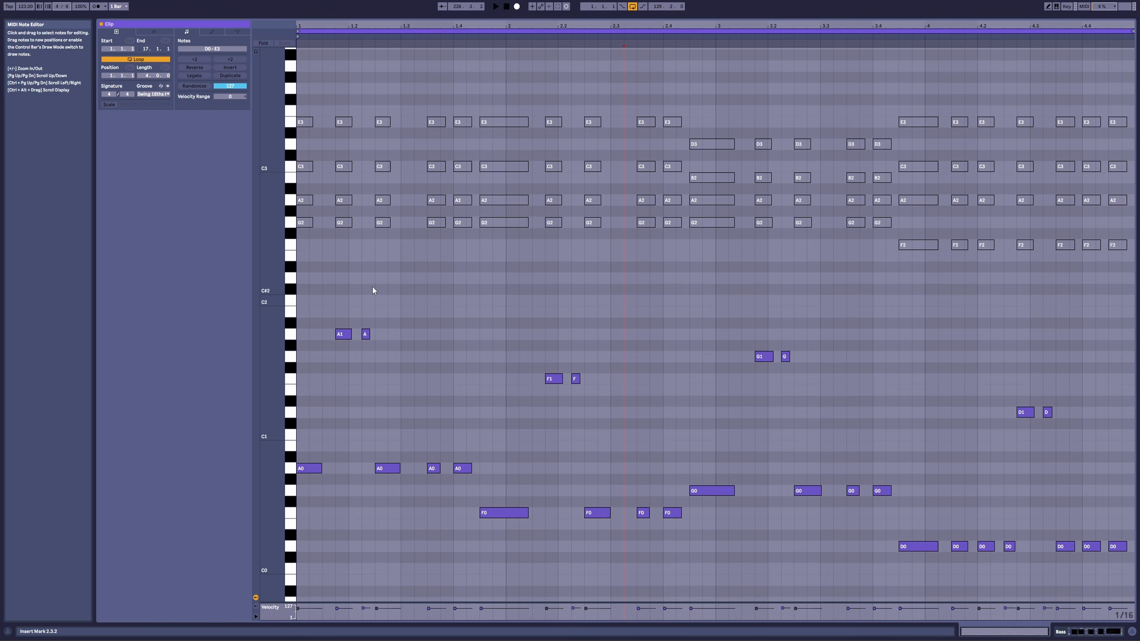
Step: Return to 1.1.1, move the A1 note at 1.1.4 to G1 and play the bass line
{"action": "key", "text": "Home"}
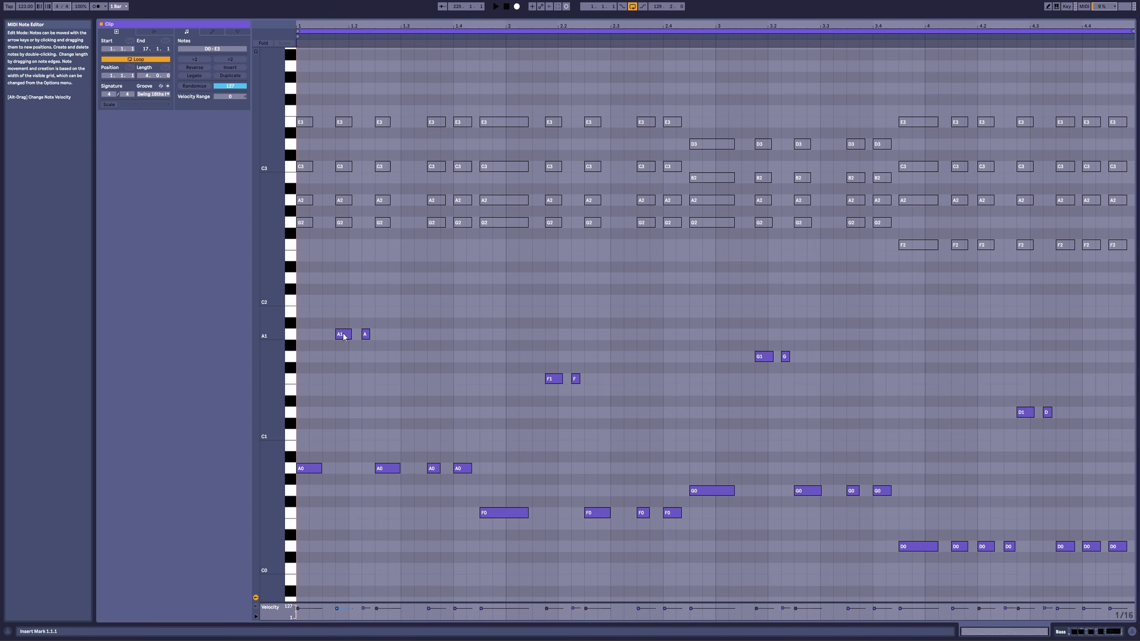
{"action": "left_click_drag", "start_coordinate": [339, 334], "coordinate": [352, 356]}
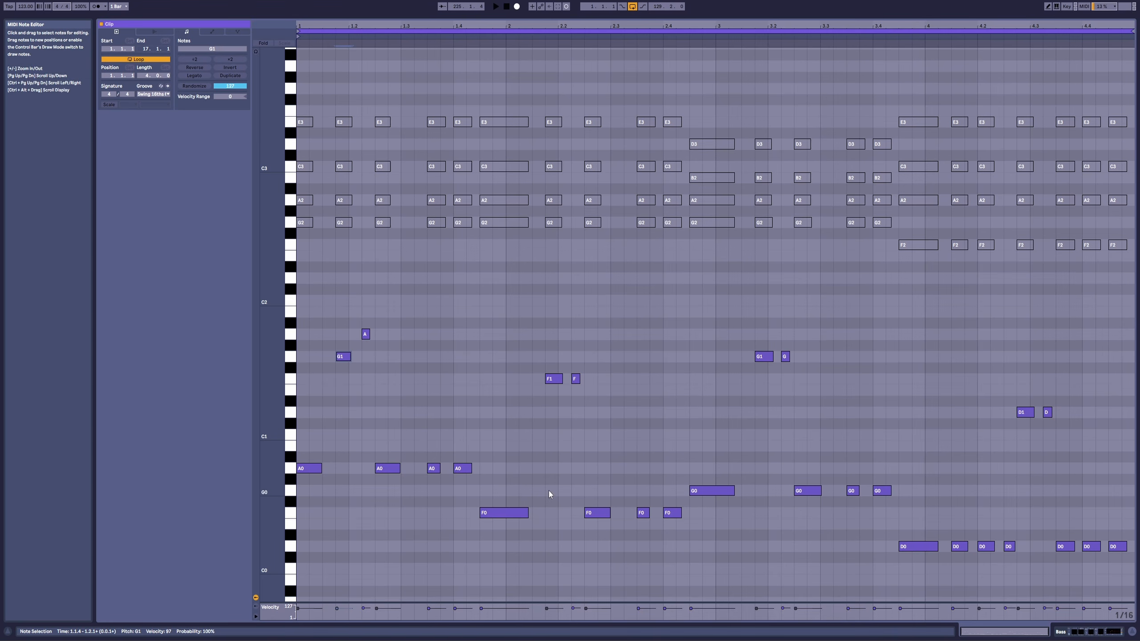
{"action": "key", "text": "space"}
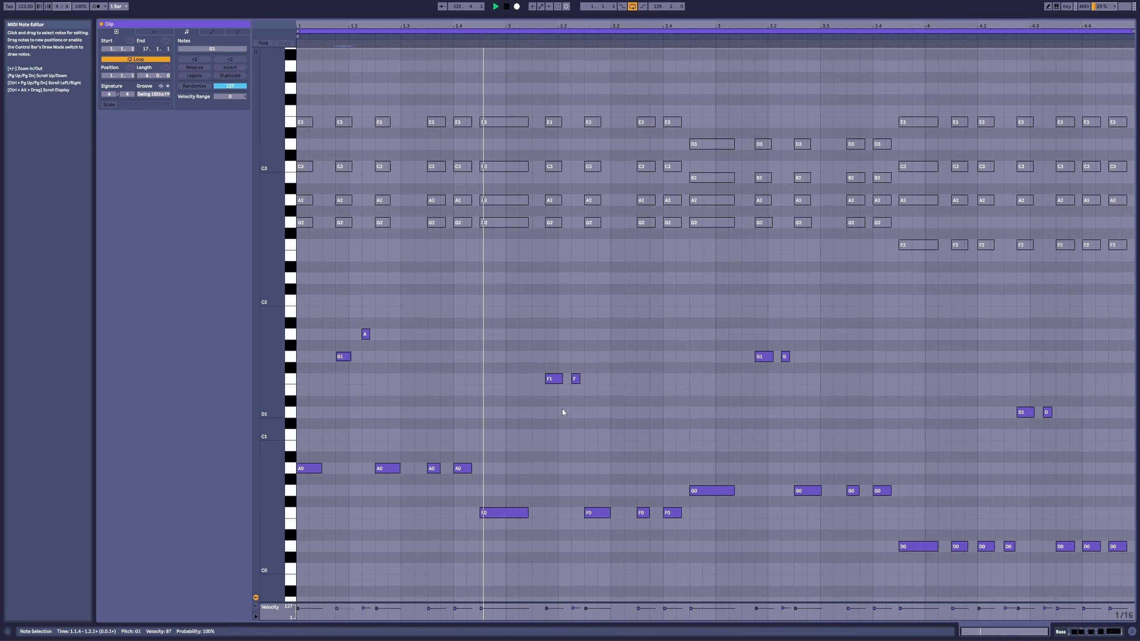
Step: Move the F1 note at 2.1.4 to G1 and the short one at 2.2.2 to A1, then play the result
{"action": "key", "text": "space"}
{"action": "left_click_drag", "start_coordinate": [555, 380], "coordinate": [577, 339]}
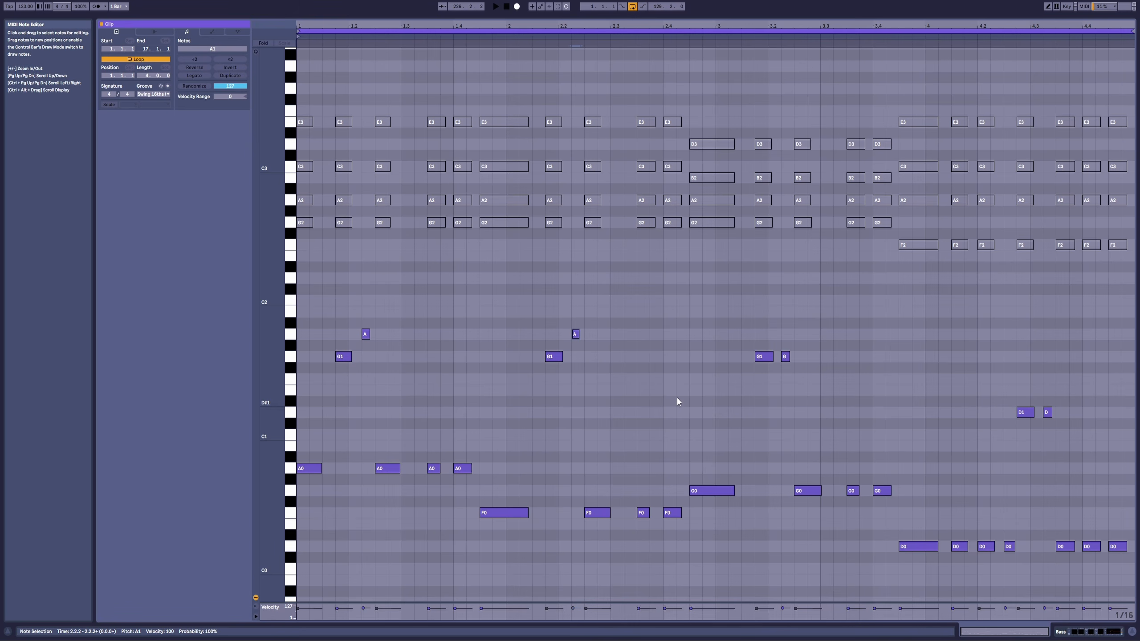
{"action": "key", "text": "space"}
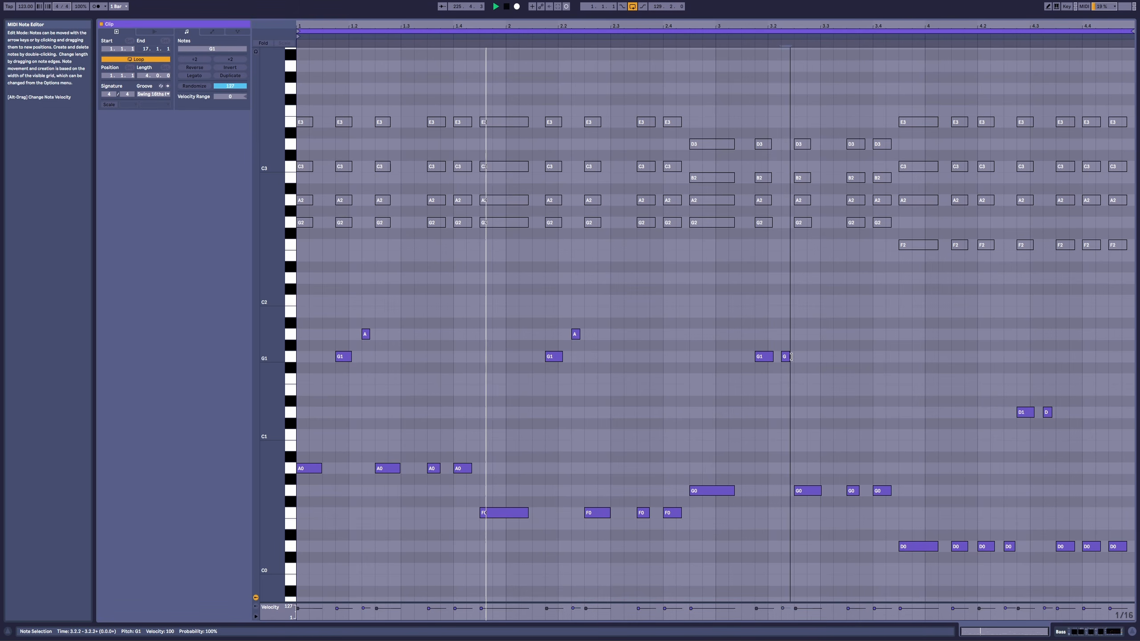
Step: Select the short G1 note at 3.2.2 and audition the line through bars 3 and 4
{"action": "mouse_move", "coordinate": [789, 358]}
{"action": "left_mouse_down"}
{"action": "mouse_move", "coordinate": [788, 334]}
{"action": "mouse_move", "coordinate": [786, 363]}
{"action": "left_mouse_up"}
{"action": "left_click", "coordinate": [779, 375]}
{"action": "key", "text": "space"}
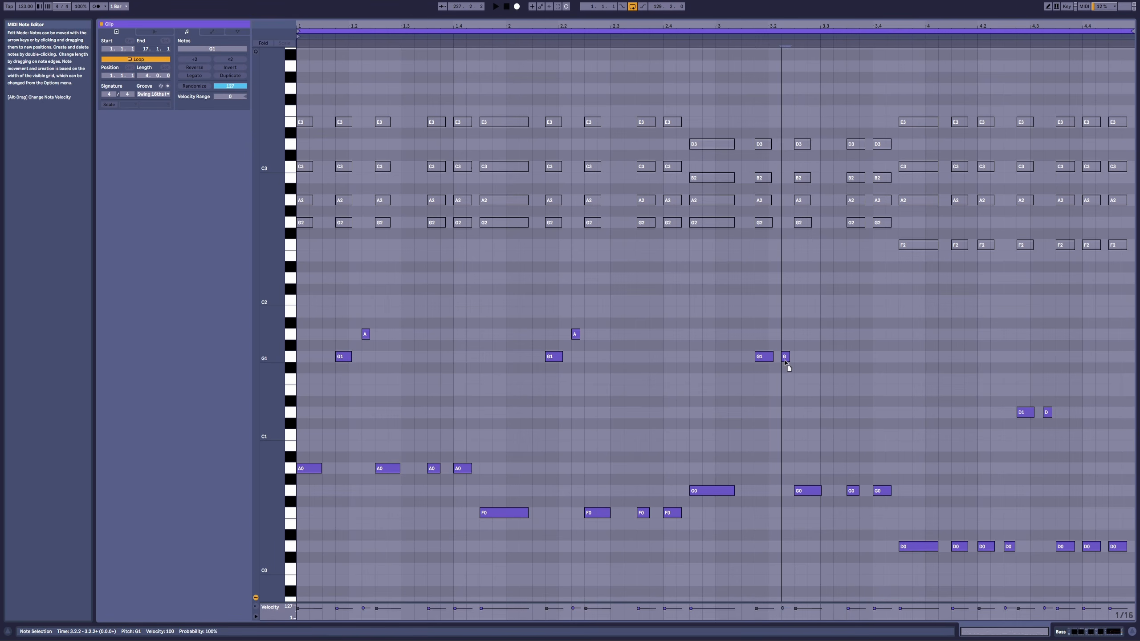
{"action": "left_click", "coordinate": [721, 56]}
{"action": "key", "text": "space"}
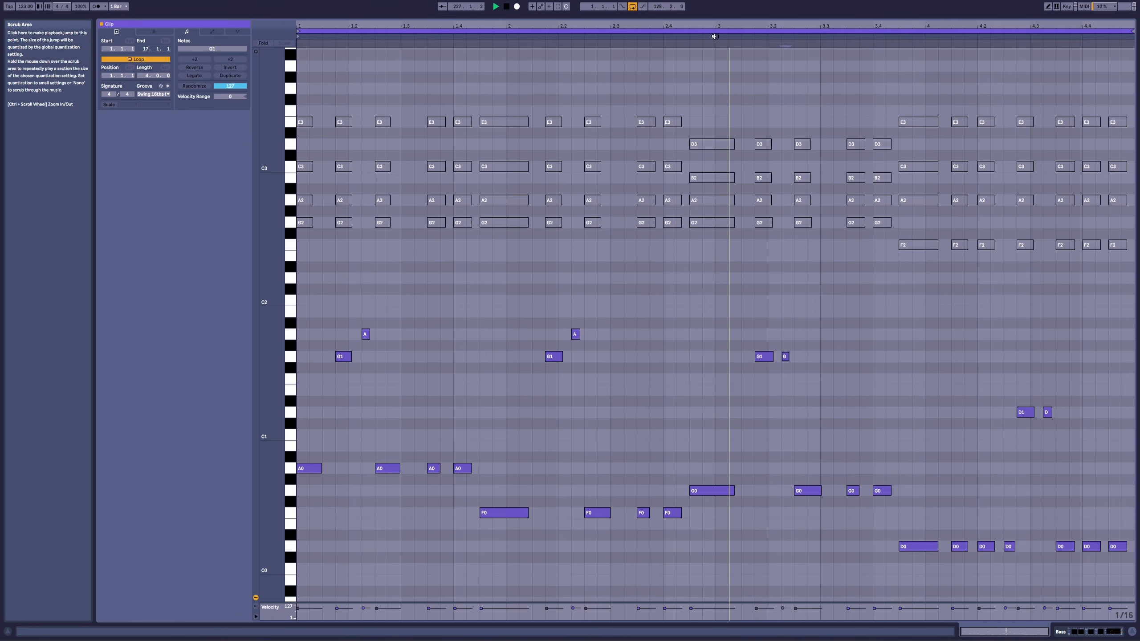
{"action": "left_click", "coordinate": [869, 413]}
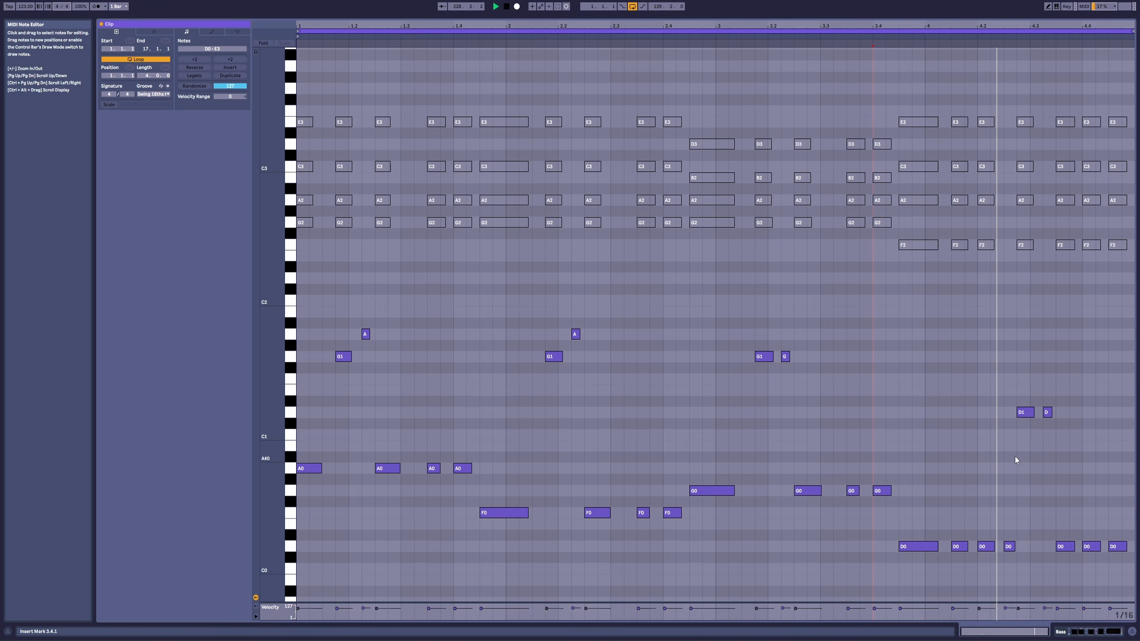
{"action": "key", "text": "space"}
Step: Rework the D0 at 4.2.3 and the two D1 notes after it into an ascending A0, C1, D1 run and play bar 4
{"action": "left_click_drag", "start_coordinate": [1007, 549], "coordinate": [1043, 417]}
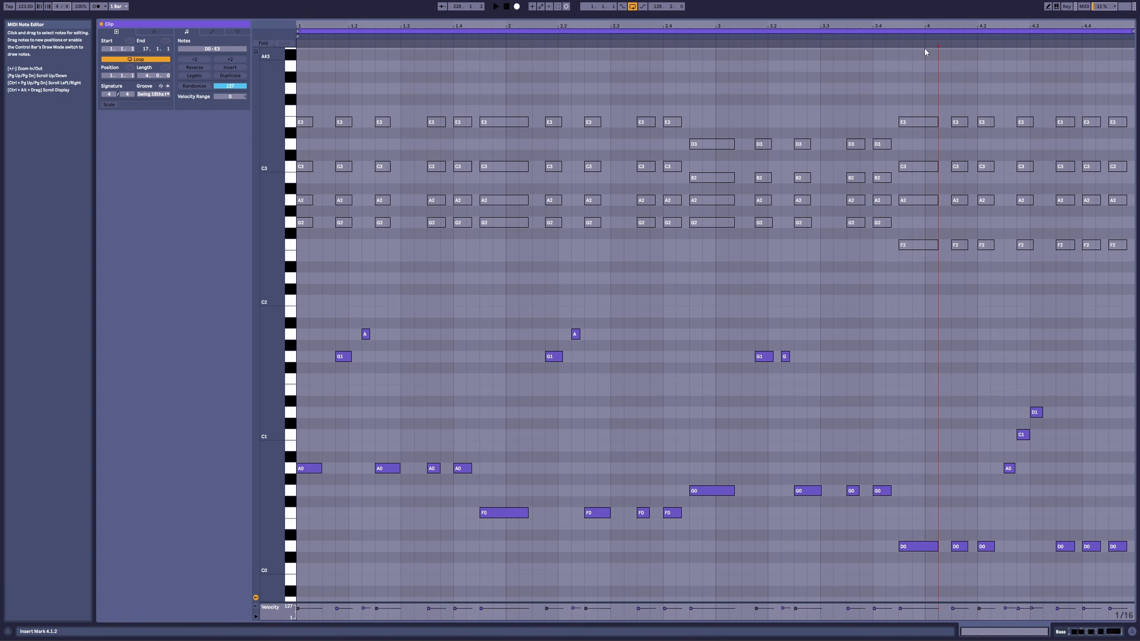
{"action": "left_click", "coordinate": [926, 45]}
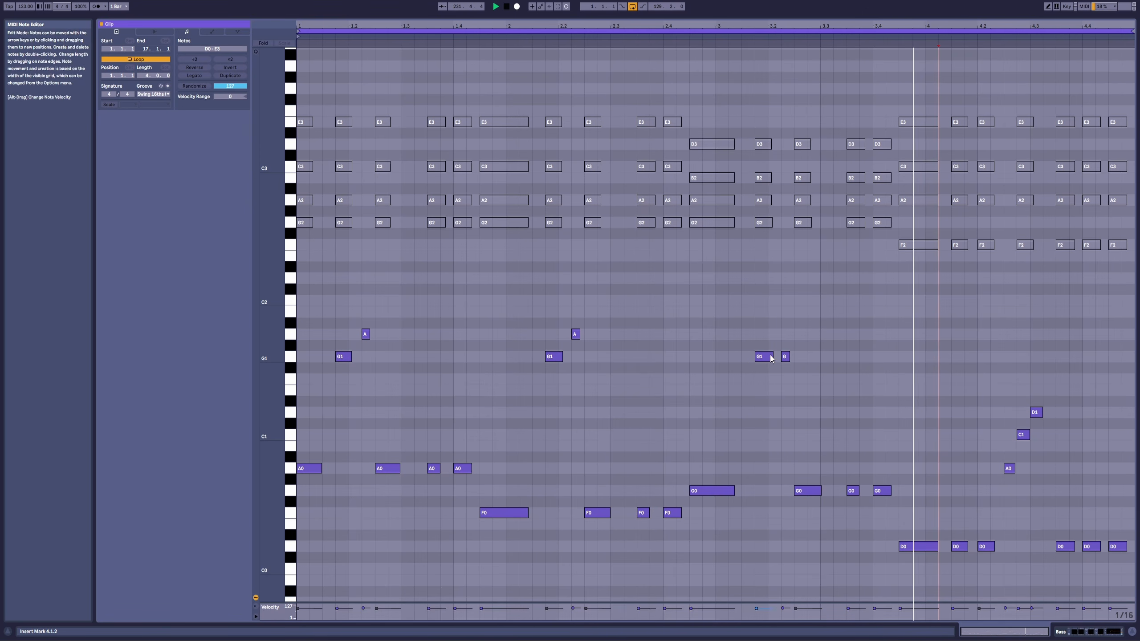
{"action": "key", "text": "space"}
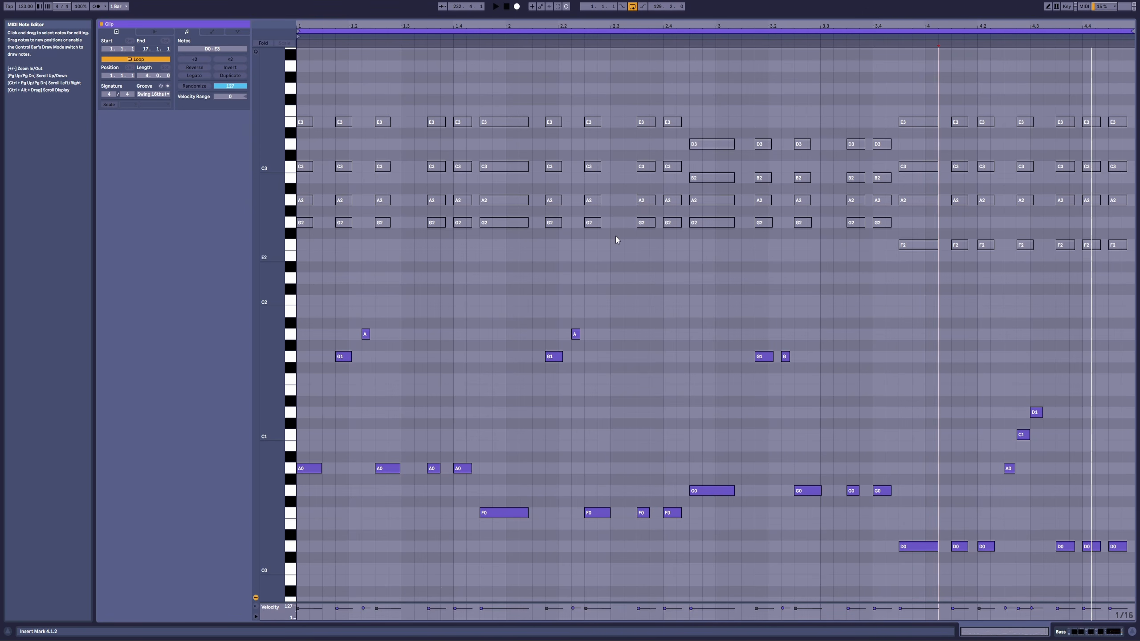
Step: Duplicate the clip's loop to eight bars and play the repeated section from bar 5
{"action": "left_click", "coordinate": [239, 75]}
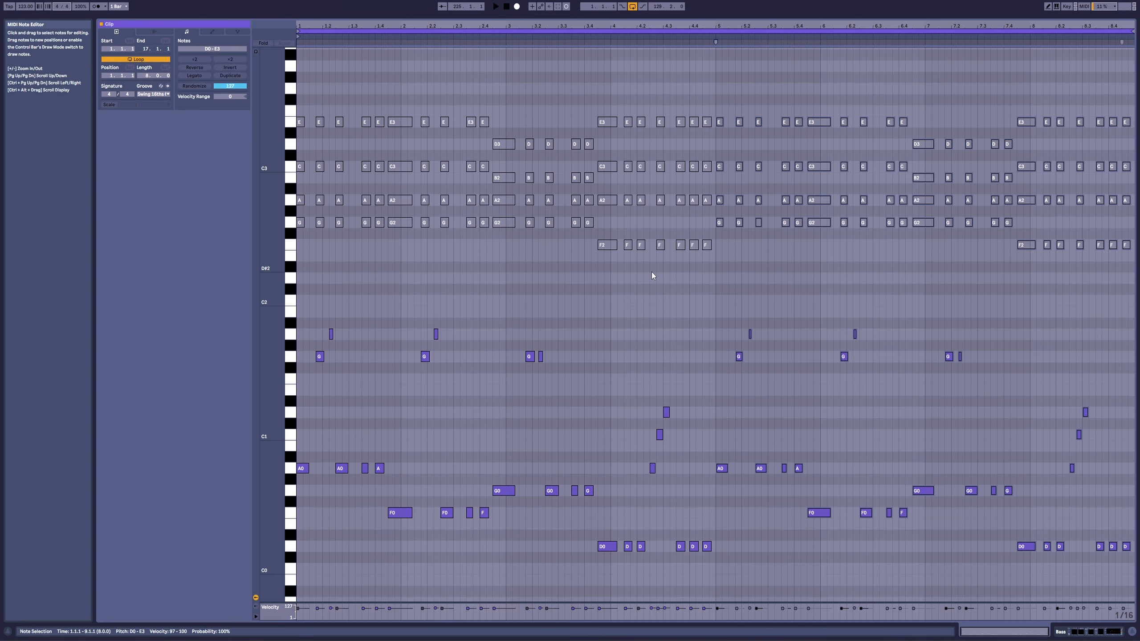
{"action": "left_click_drag", "start_coordinate": [786, 26], "coordinate": [674, 37]}
{"action": "left_click", "coordinate": [553, 37]}
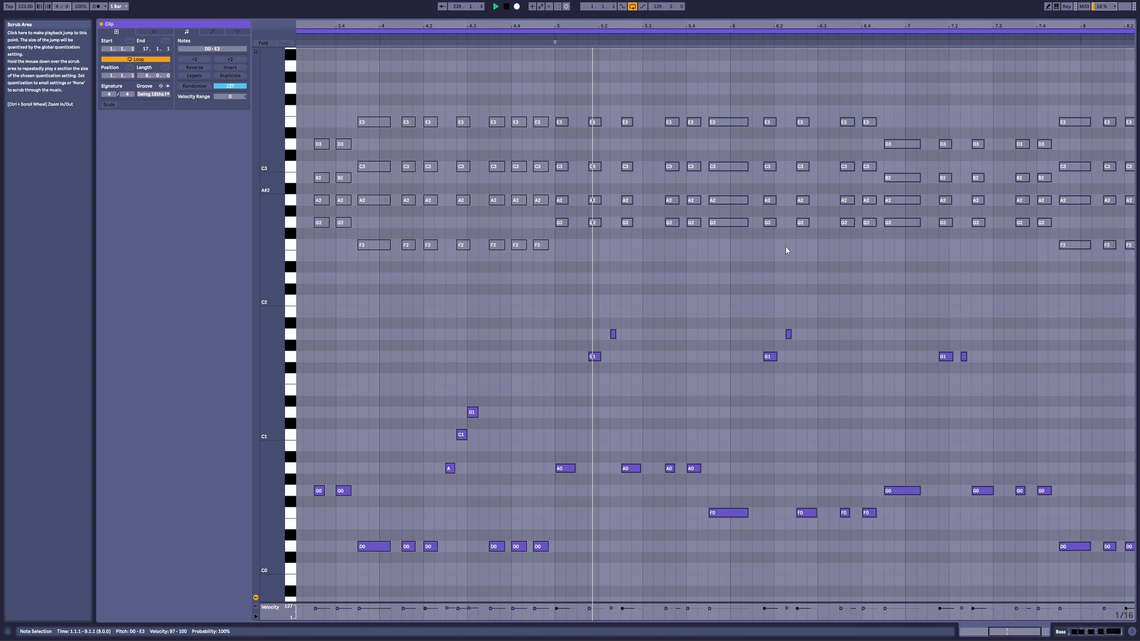
{"action": "left_click", "coordinate": [711, 348]}
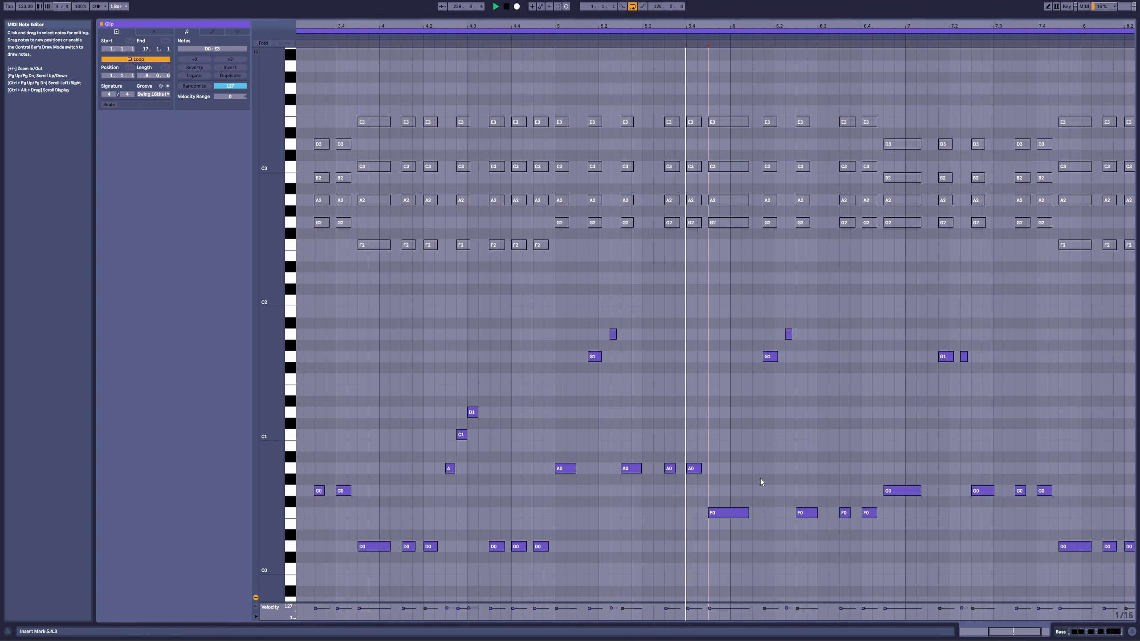
{"action": "left_click", "coordinate": [882, 444]}
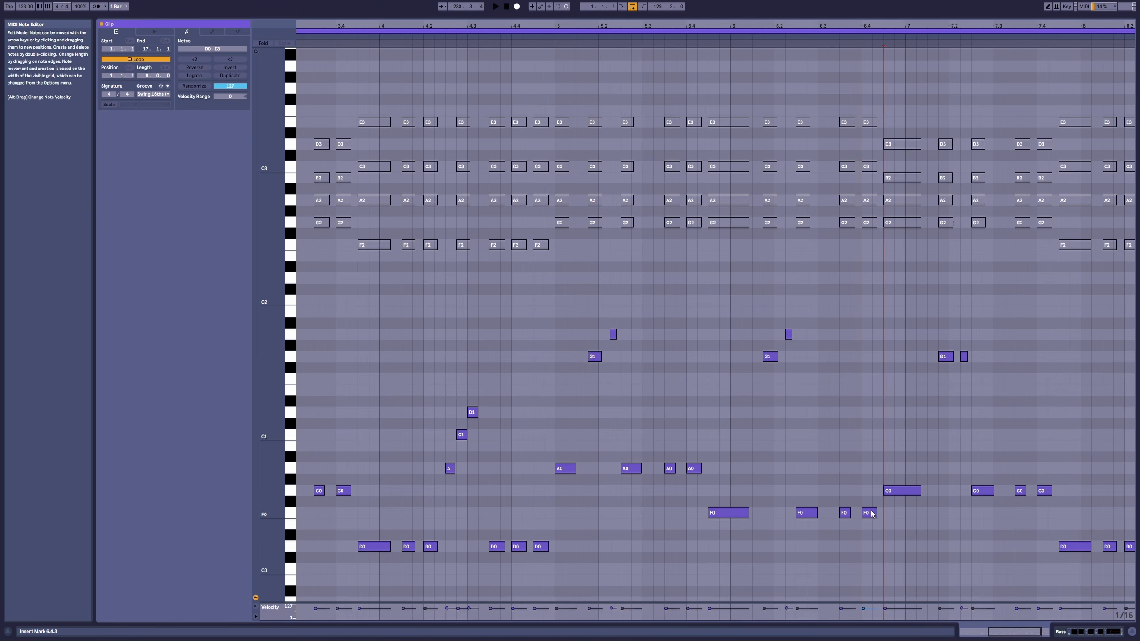
Step: Raise the last F0 note of bar 6, at 6.4.1, to G1 and audition through bar 8
{"action": "left_click_drag", "start_coordinate": [871, 515], "coordinate": [870, 453]}
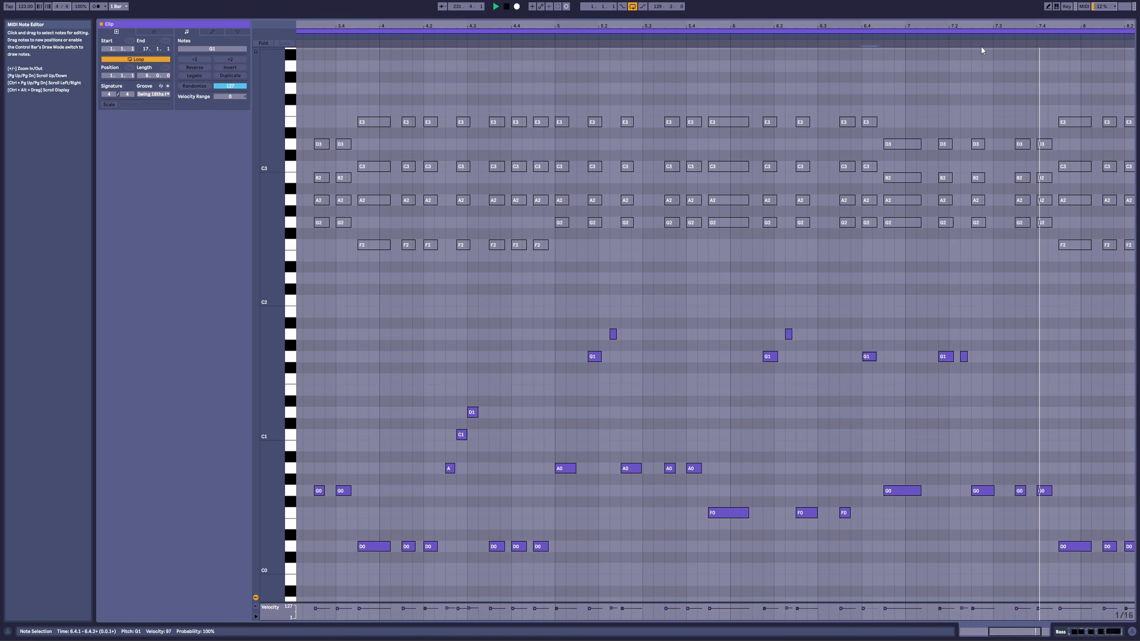
{"action": "left_click_drag", "start_coordinate": [993, 24], "coordinate": [916, 10]}
{"action": "key", "text": "space"}
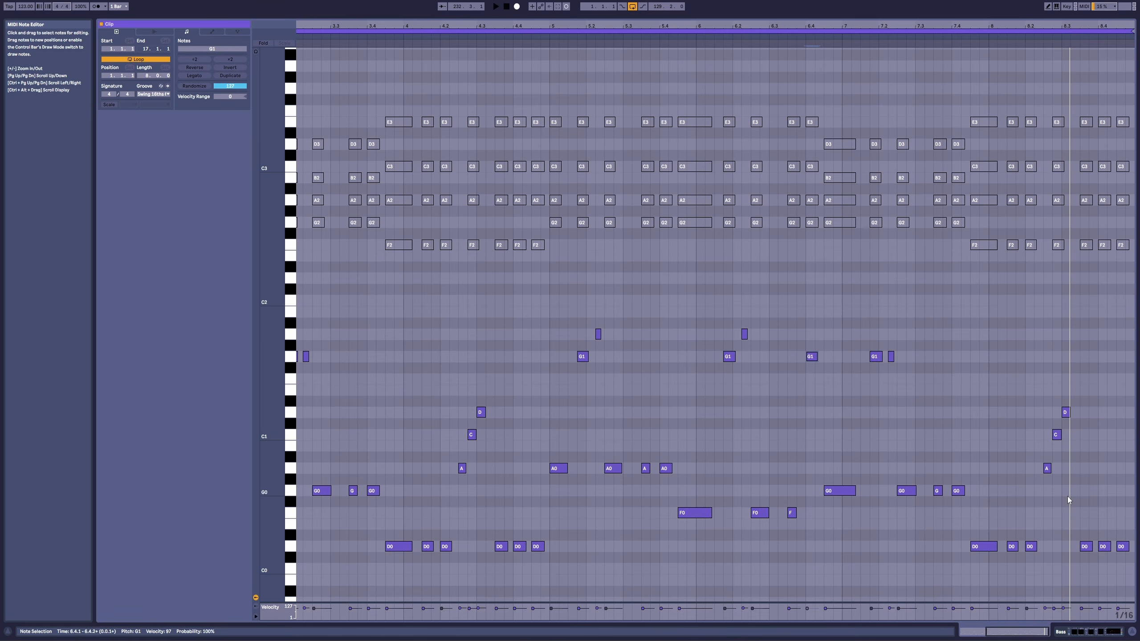
Step: Raise the D0 notes at 8.3.3 and 8.4.1 to D1 and bar 8's last note to C1, and audition the ending
{"action": "left_click", "coordinate": [1083, 546]}
{"action": "key", "text": "shift+Up"}
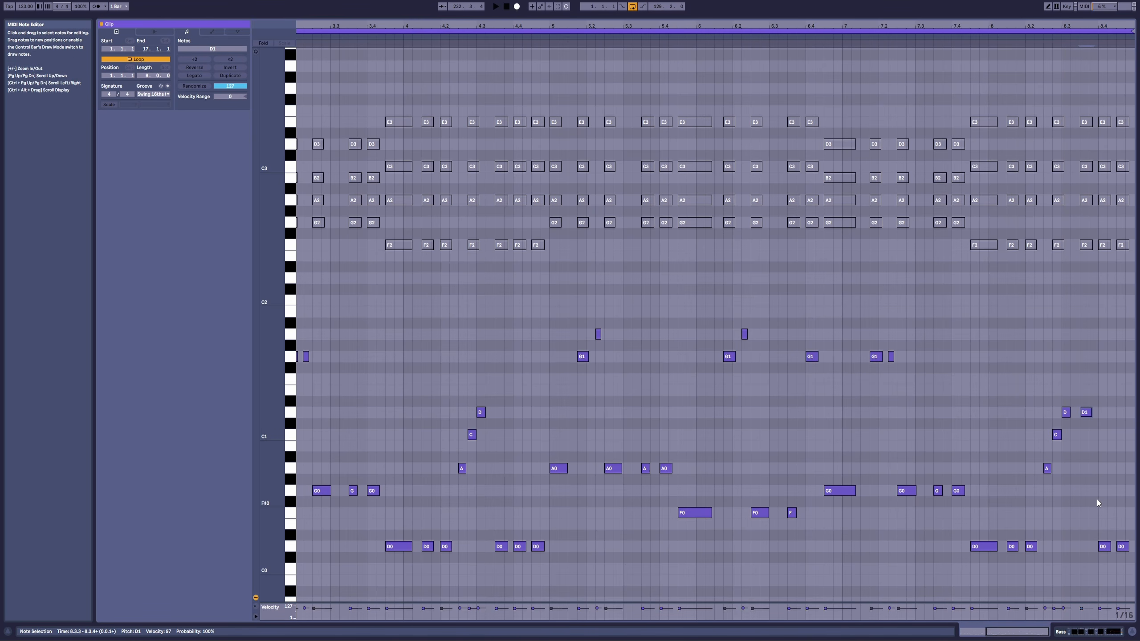
{"action": "left_click", "coordinate": [1104, 549]}
{"action": "key", "text": "shift+Up"}
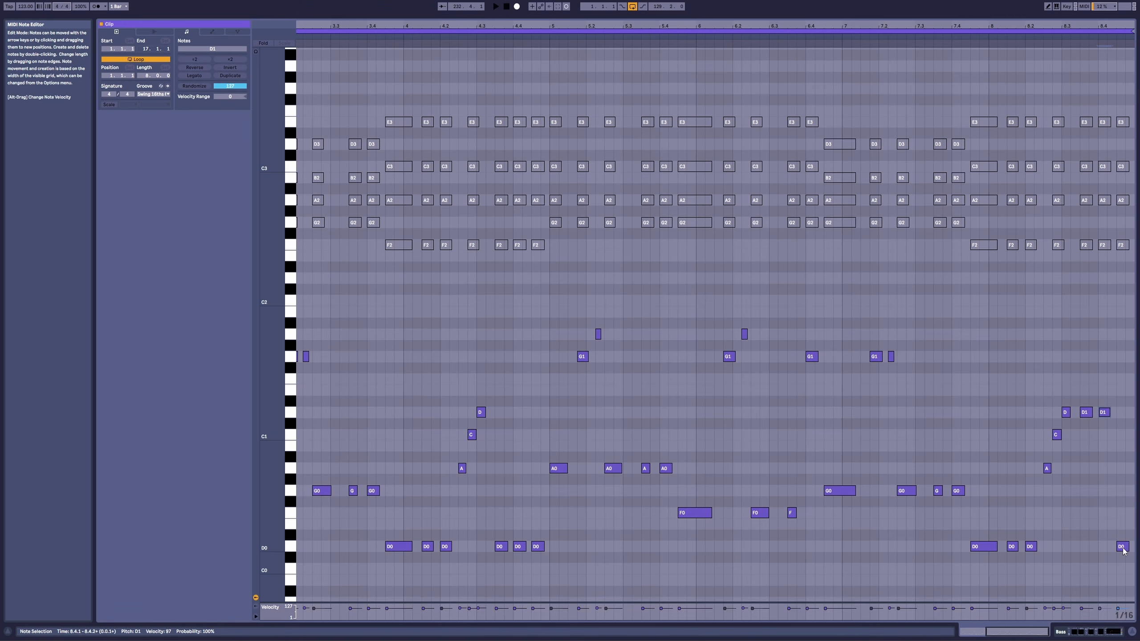
{"action": "mouse_move", "coordinate": [1121, 452]}
{"action": "left_mouse_down"}
{"action": "mouse_move", "coordinate": [1122, 433]}
{"action": "mouse_move", "coordinate": [1129, 449]}
{"action": "left_mouse_up"}
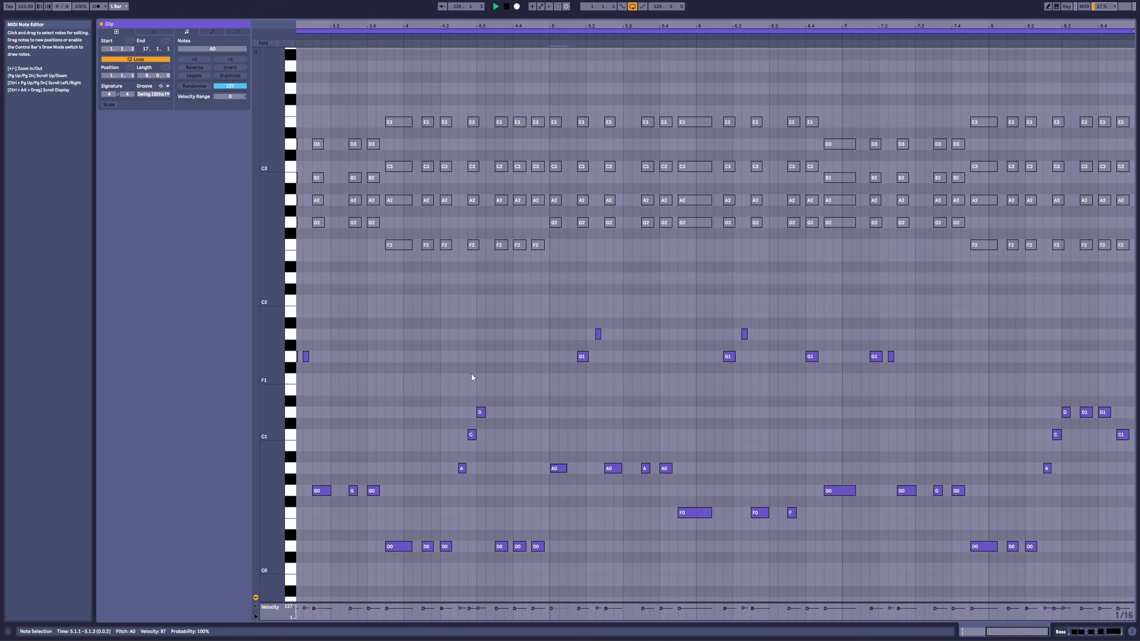
{"action": "left_click", "coordinate": [984, 38]}
Step: Duplicate the clip's loop to sixteen bars
{"action": "left_click", "coordinate": [228, 76]}
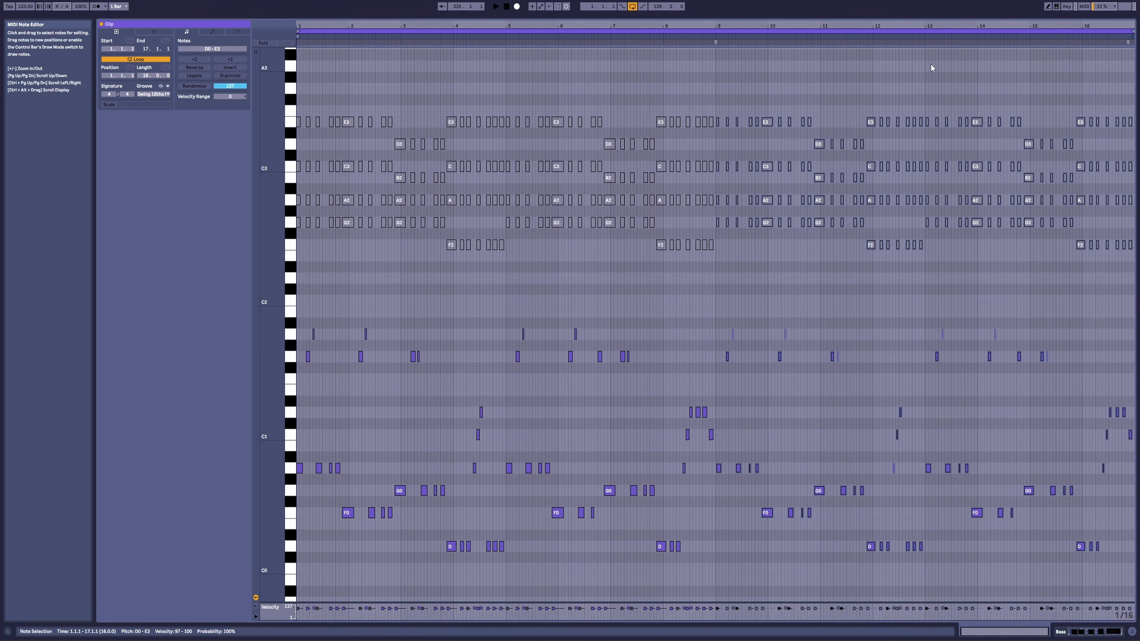
{"action": "mouse_move", "coordinate": [933, 26]}
{"action": "left_mouse_down"}
{"action": "mouse_move", "coordinate": [942, 54]}
{"action": "mouse_move", "coordinate": [611, 65]}
{"action": "mouse_move", "coordinate": [626, 62]}
{"action": "left_mouse_up"}
{"action": "left_click", "coordinate": [793, 442]}
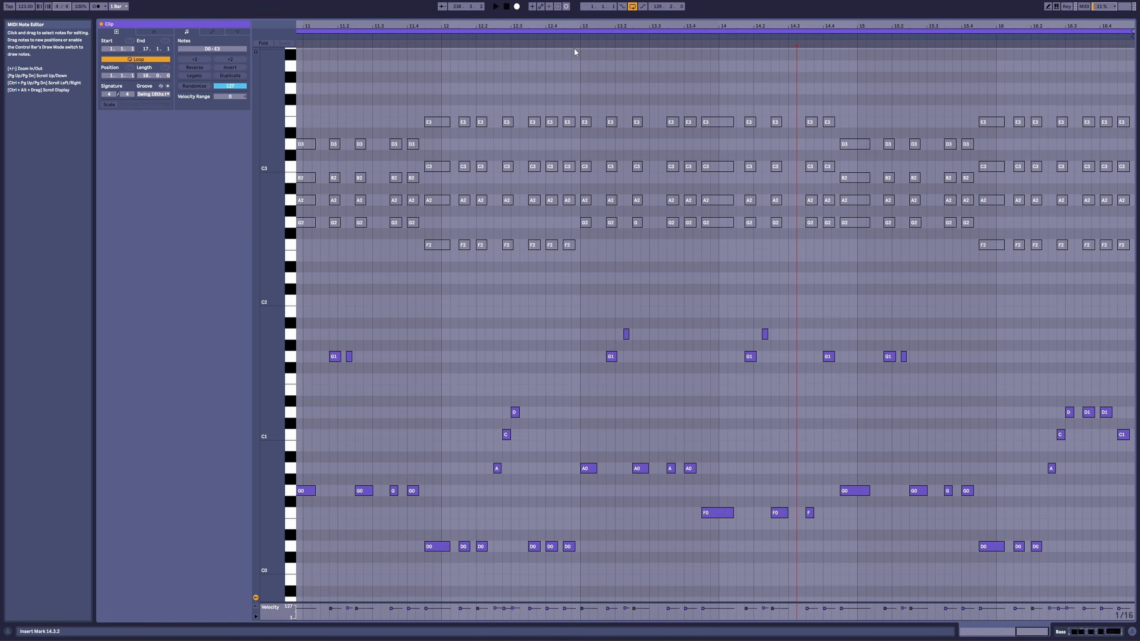
Step: Add a C2 note at 13.3.1, change the short A0 at 13.3.3 to a longer B1, and audition bars 13 and 14
{"action": "left_click", "coordinate": [650, 383]}
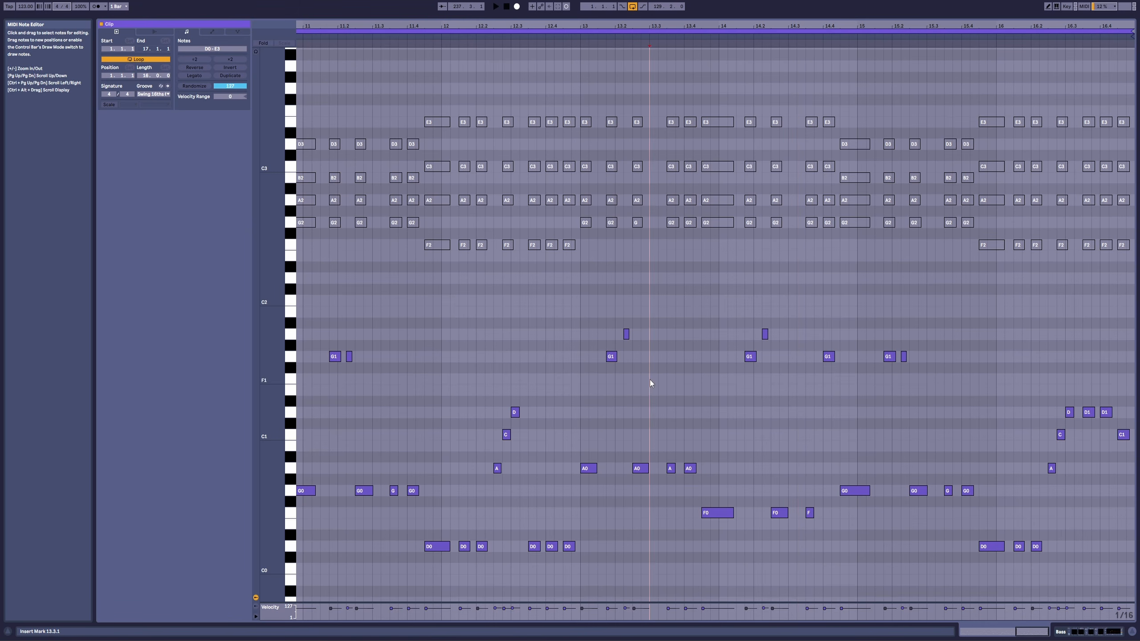
{"action": "double_click", "coordinate": [653, 337]}
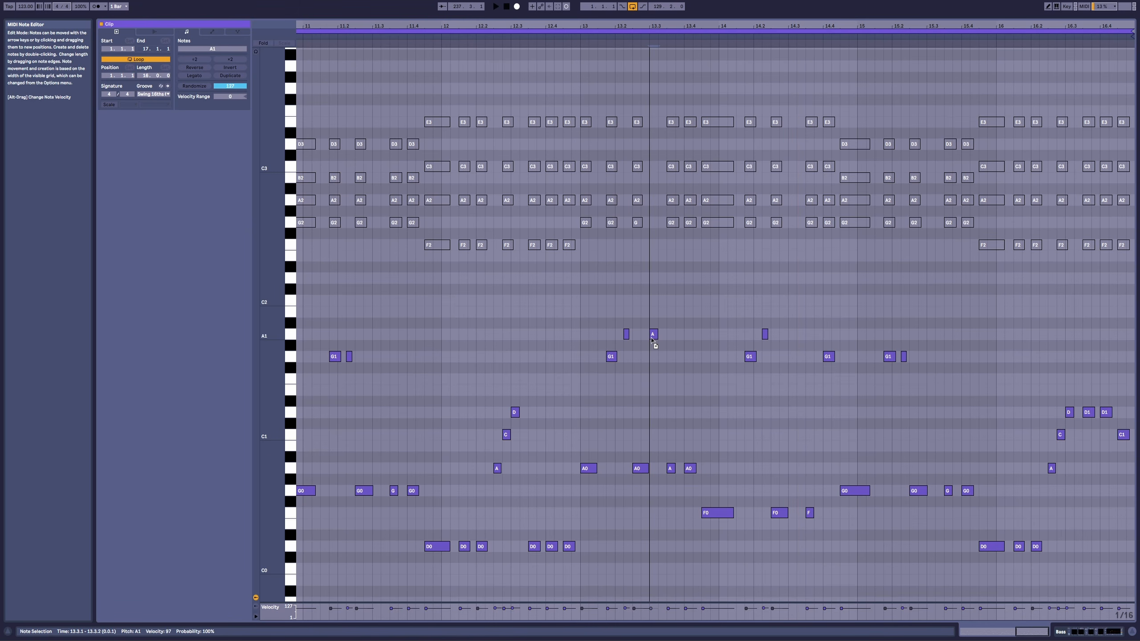
{"action": "left_click_drag", "start_coordinate": [656, 336], "coordinate": [665, 336]}
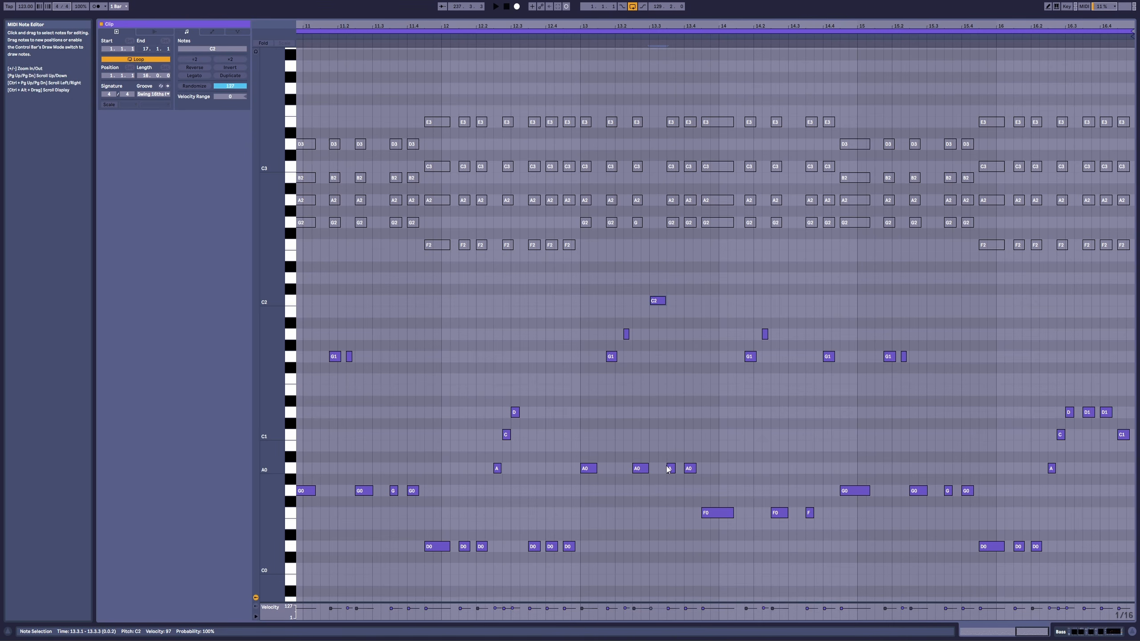
{"action": "double_click", "coordinate": [670, 312]}
{"action": "left_click_drag", "start_coordinate": [675, 312], "coordinate": [684, 313]}
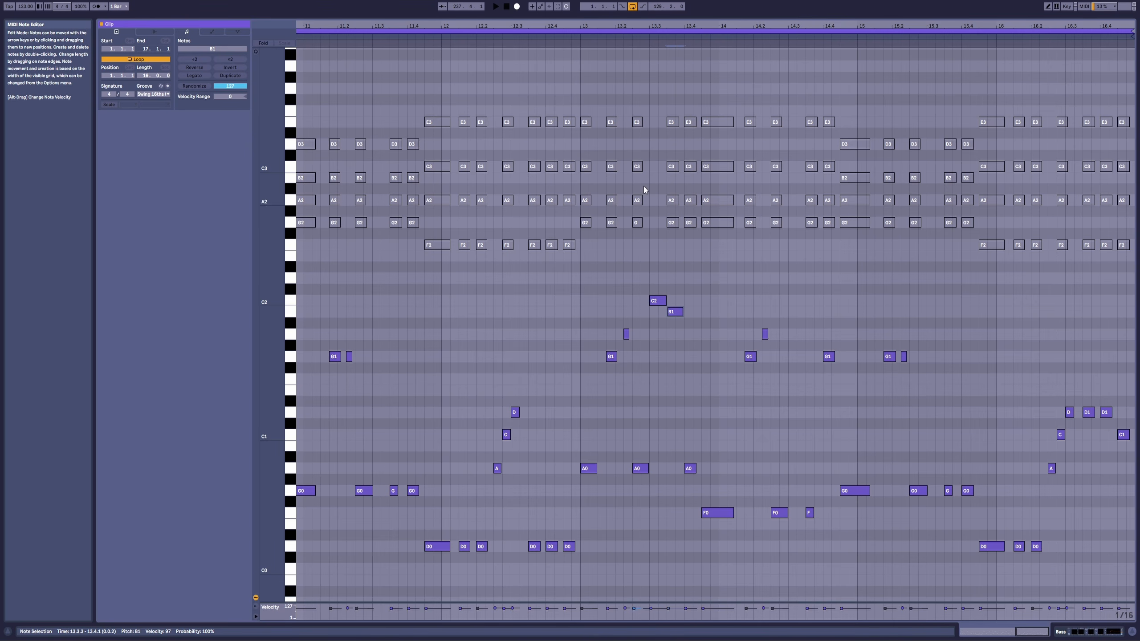
{"action": "key", "text": "space"}
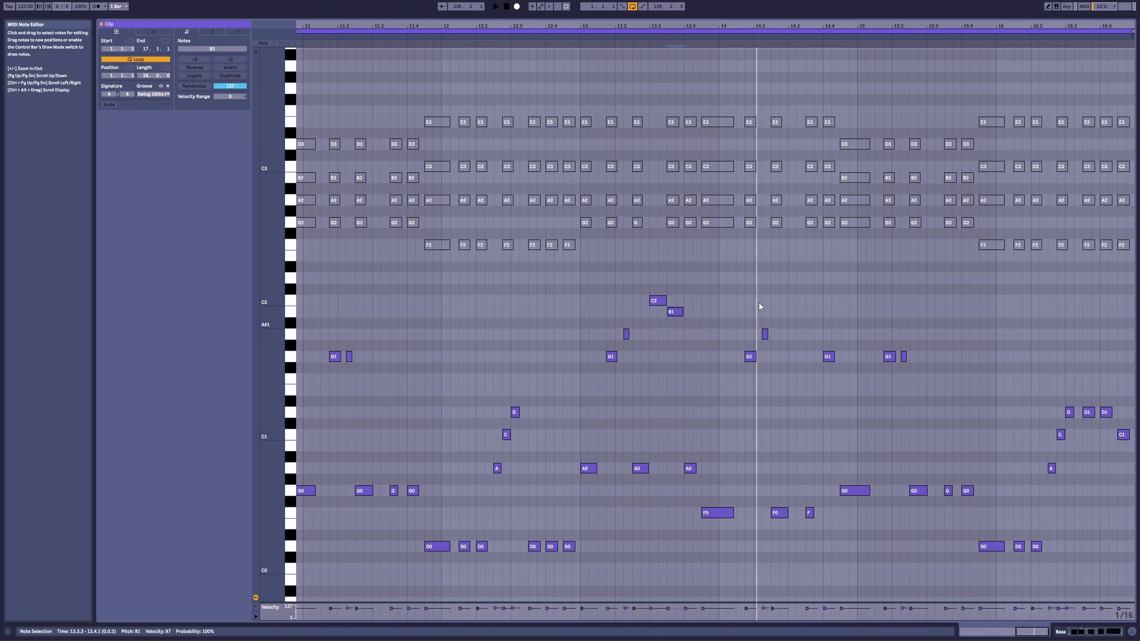
{"action": "left_click", "coordinate": [697, 43]}
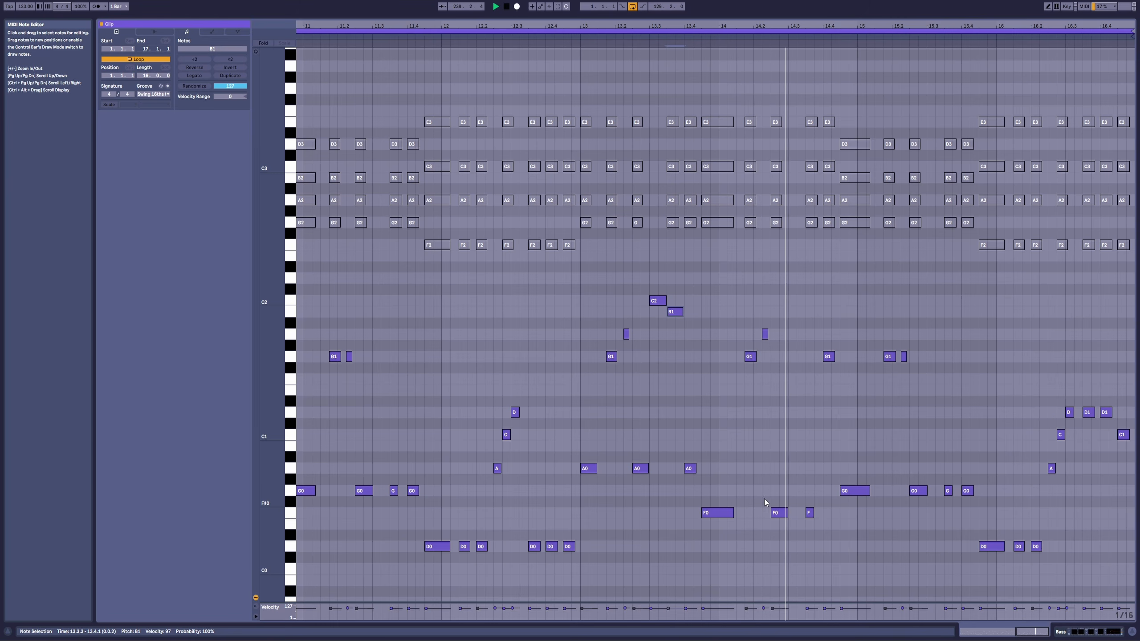
Step: Duplicate the F0 note at 14.2.3 to 14.3.1, then lengthen the F0 at 14.3.3 to reach 14.4.1
{"action": "left_click", "coordinate": [784, 513]}
{"action": "key", "text": "ctrl+d"}
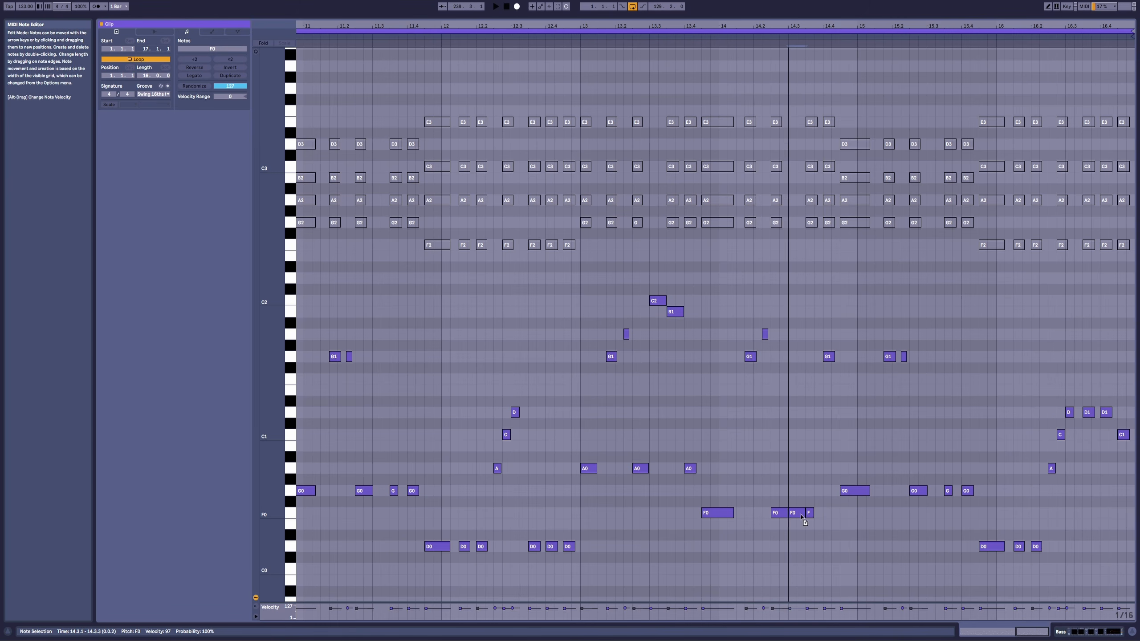
{"action": "left_click", "coordinate": [723, 45]}
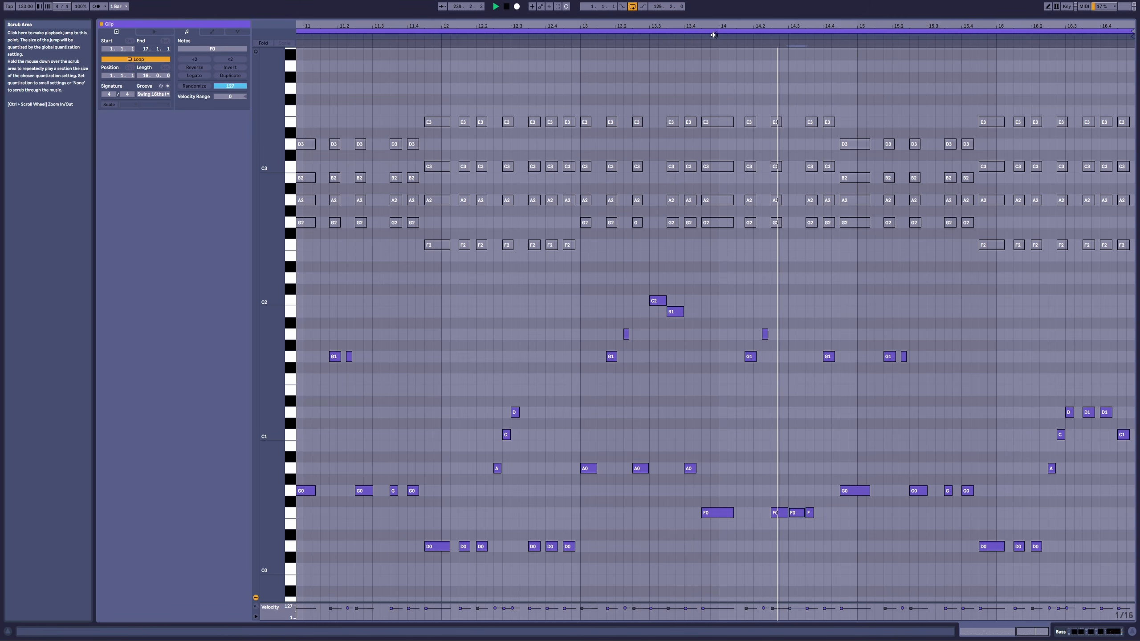
{"action": "key", "text": "space"}
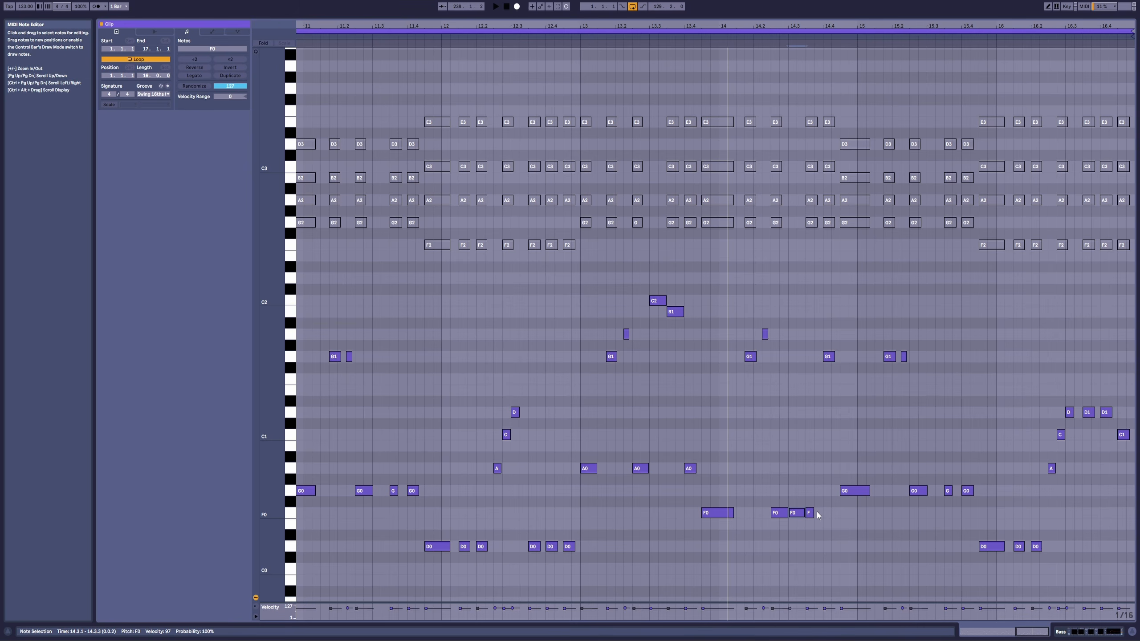
{"action": "left_click_drag", "start_coordinate": [814, 512], "coordinate": [820, 514]}
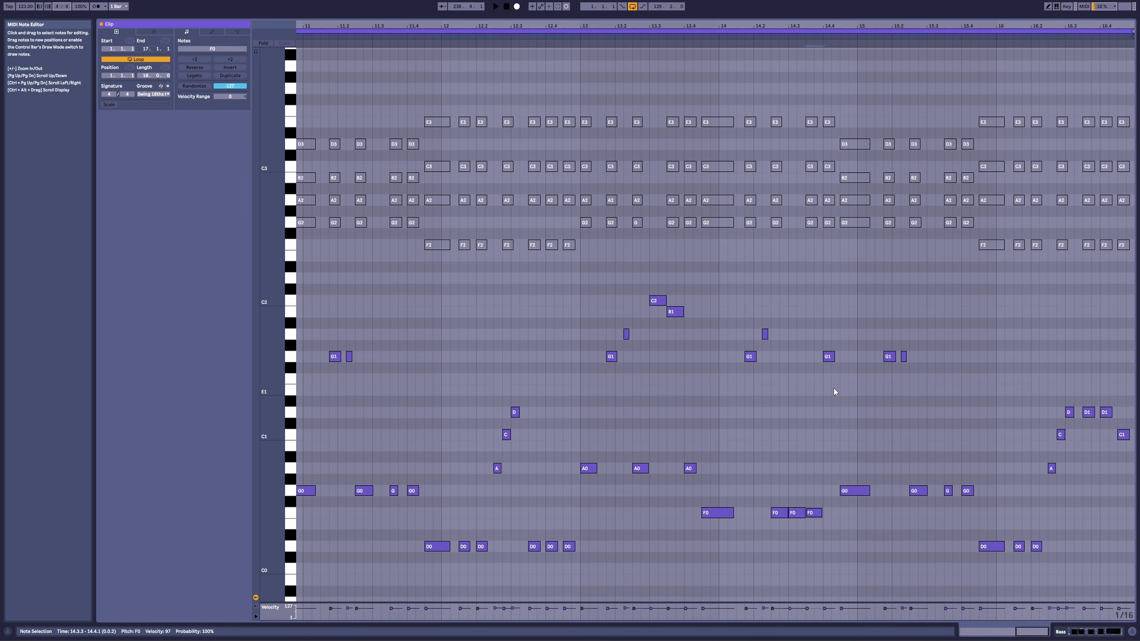
Step: Change bar 14's last G1 to a longer A0, shorten the three F0 notes before it, and audition the change
{"action": "left_click_drag", "start_coordinate": [830, 359], "coordinate": [840, 473]}
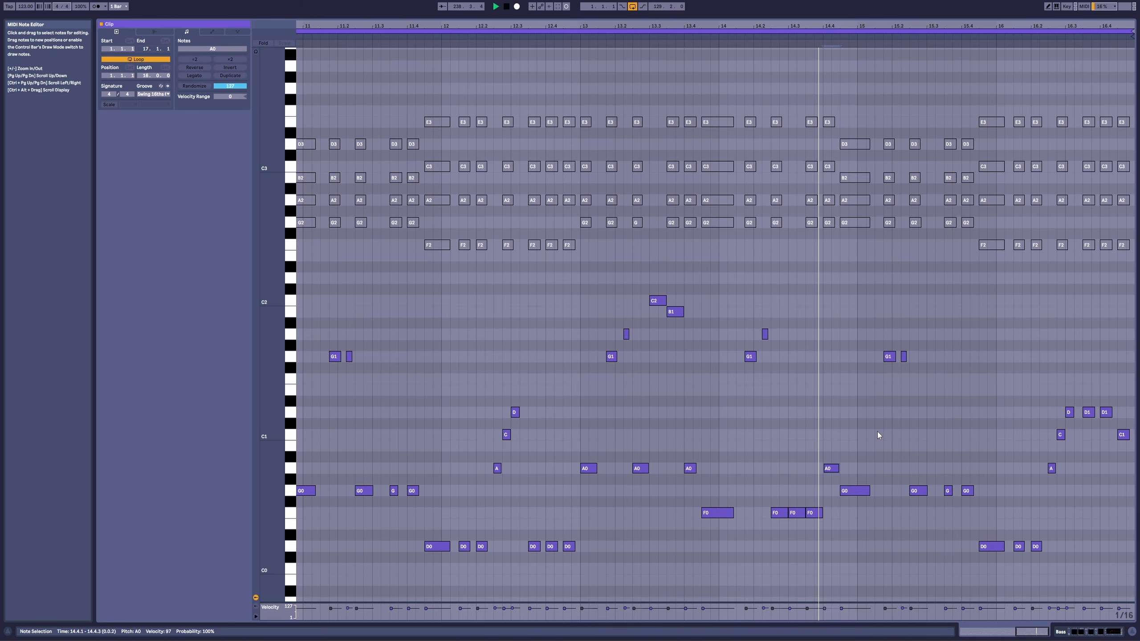
{"action": "key", "text": "space"}
{"action": "mouse_move", "coordinate": [833, 508]}
{"action": "left_mouse_down"}
{"action": "mouse_move", "coordinate": [779, 522]}
{"action": "mouse_move", "coordinate": [819, 514]}
{"action": "left_mouse_up"}
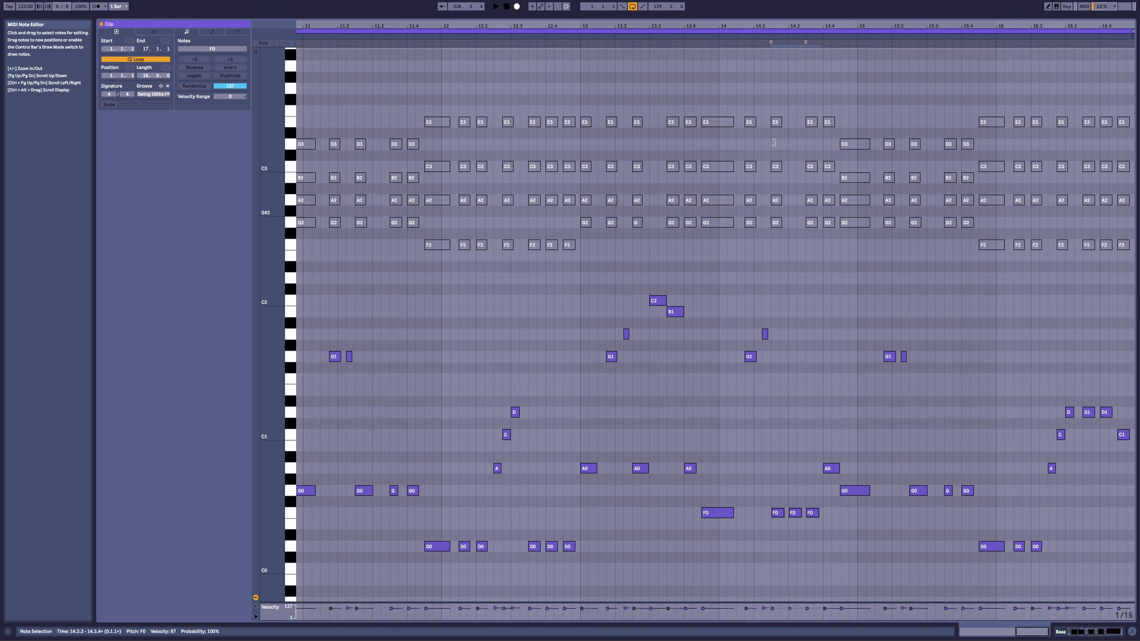
{"action": "left_click", "coordinate": [753, 47]}
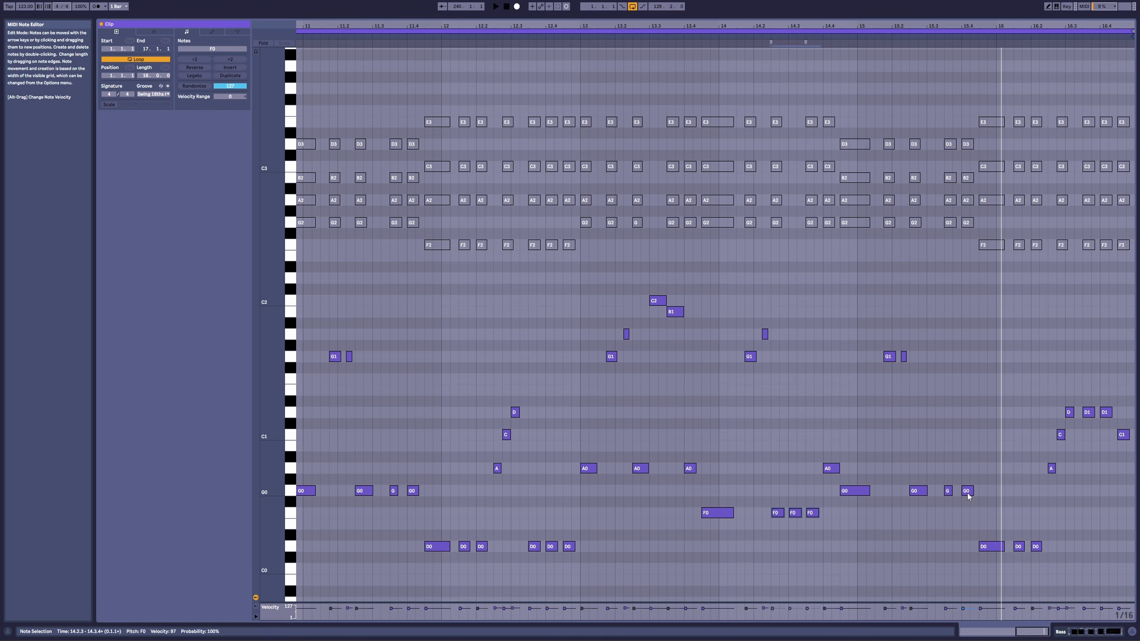
Step: Replace the G0 at 15.4.1 with a short G1 followed by an A1 at 15.4.2, and audition the result
{"action": "left_click_drag", "start_coordinate": [968, 496], "coordinate": [967, 396]}
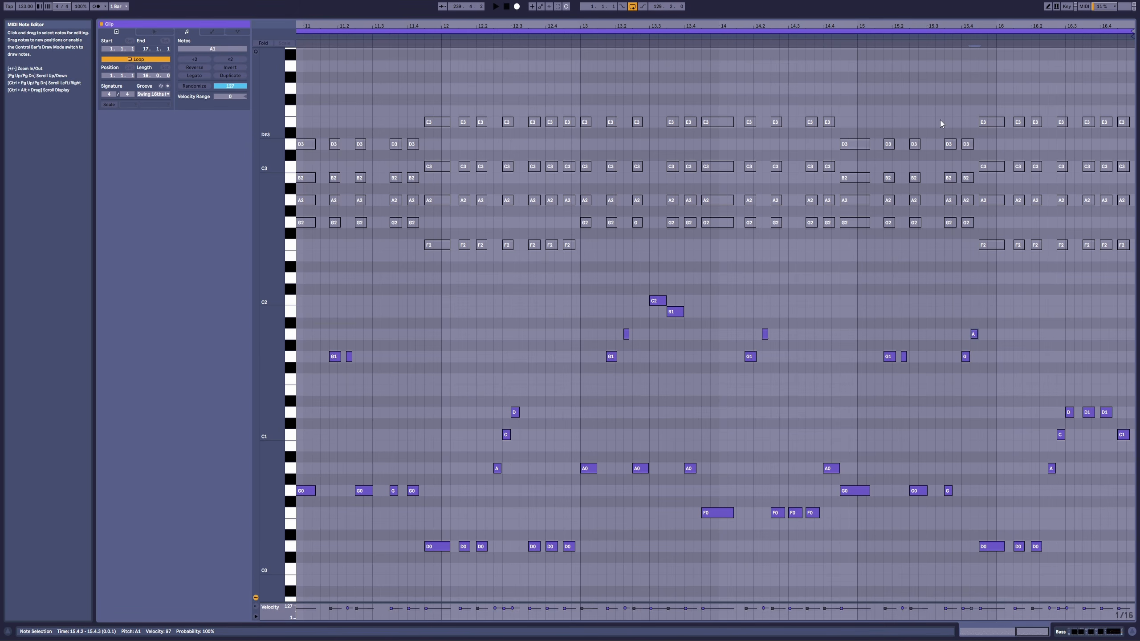
{"action": "left_click", "coordinate": [942, 37]}
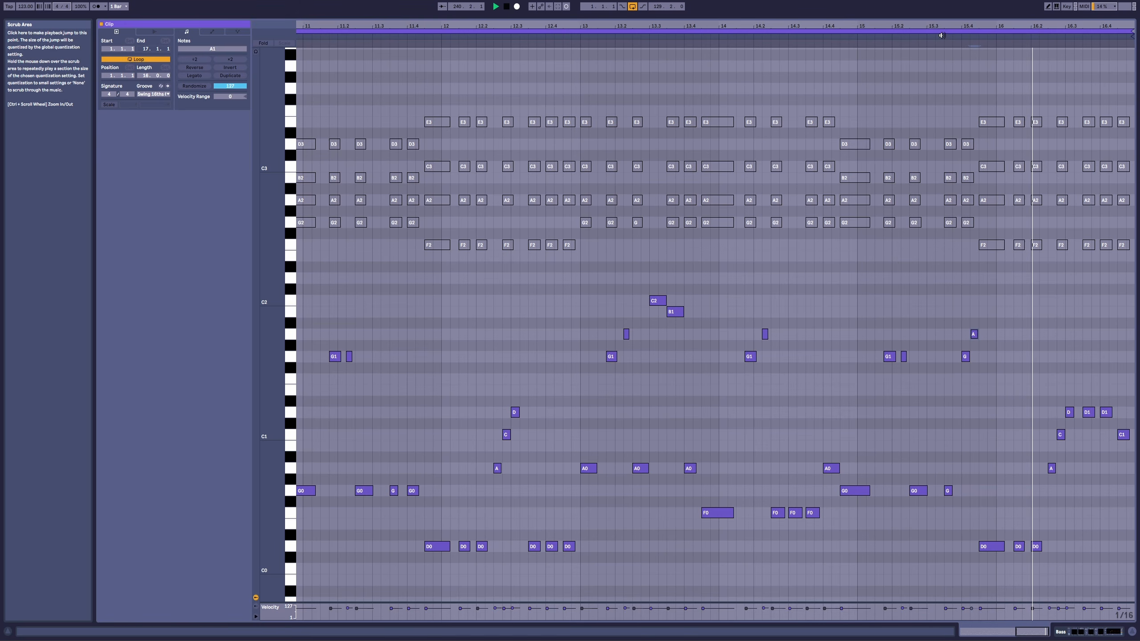
{"action": "key", "text": "space"}
Step: Delete the bass notes in bar 16 and shorten the D0 at 15.4.3 to end at 16.1.1
{"action": "left_click_drag", "start_coordinate": [1003, 387], "coordinate": [1133, 599]}
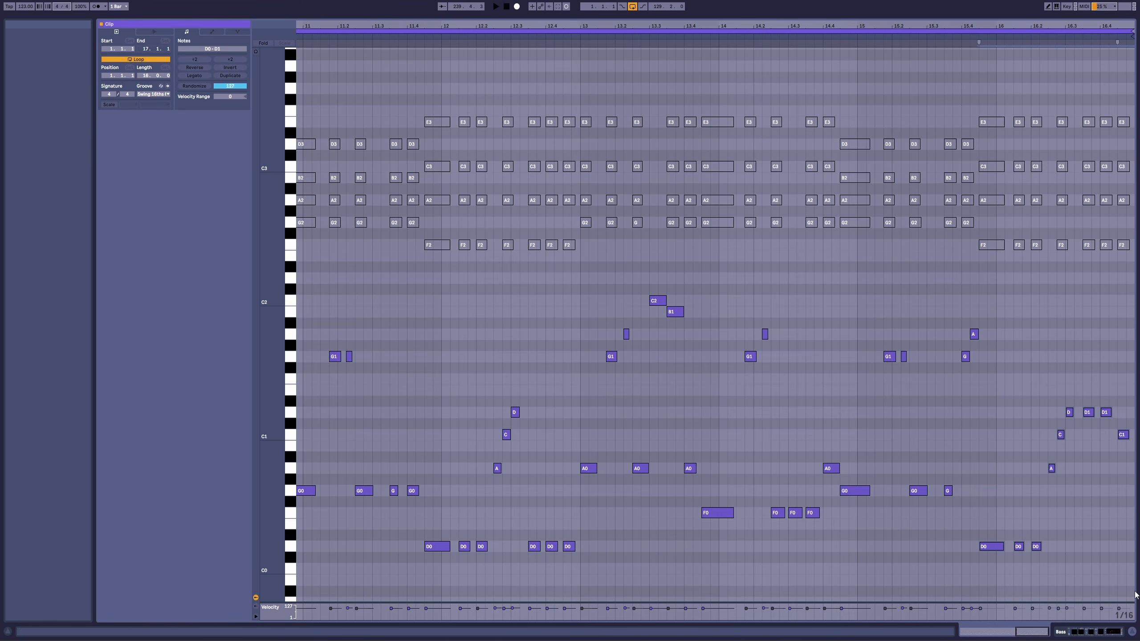
{"action": "left_click", "coordinate": [1047, 412]}
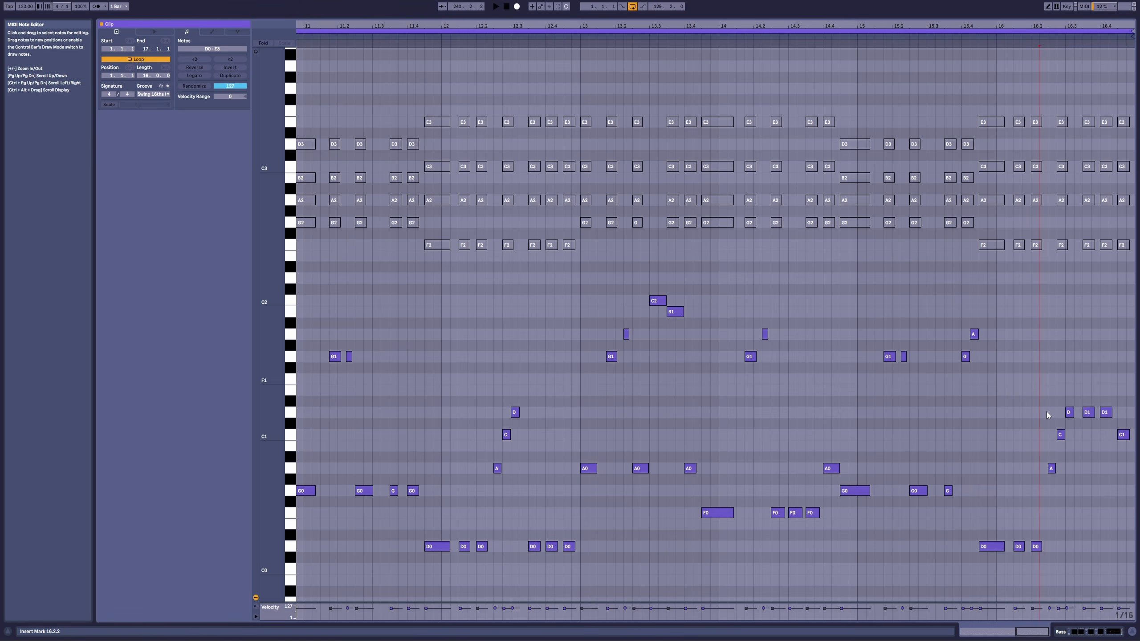
{"action": "left_click_drag", "start_coordinate": [1036, 383], "coordinate": [1134, 550]}
{"action": "key", "text": "Delete"}
{"action": "left_click_drag", "start_coordinate": [1003, 547], "coordinate": [995, 546]}
Step: Fill bar 16 with a descending run of equal-length notes: F1, E1, D1, C1, A0, G0, F0, D0
{"action": "double_click", "coordinate": [1031, 389]}
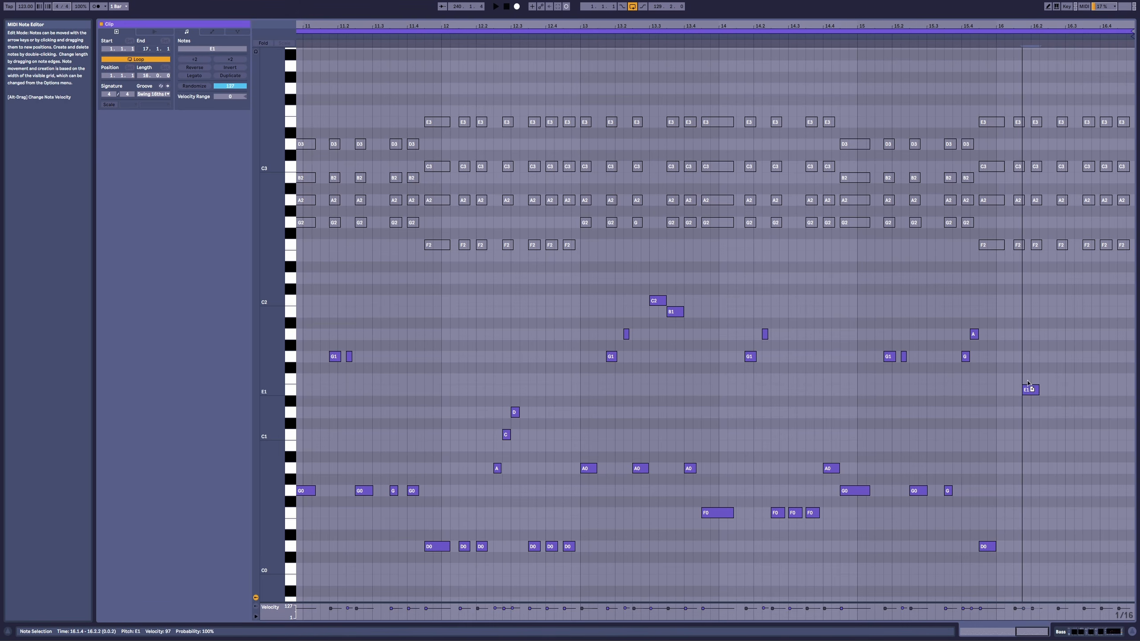
{"action": "left_click_drag", "start_coordinate": [1031, 389], "coordinate": [1073, 469]}
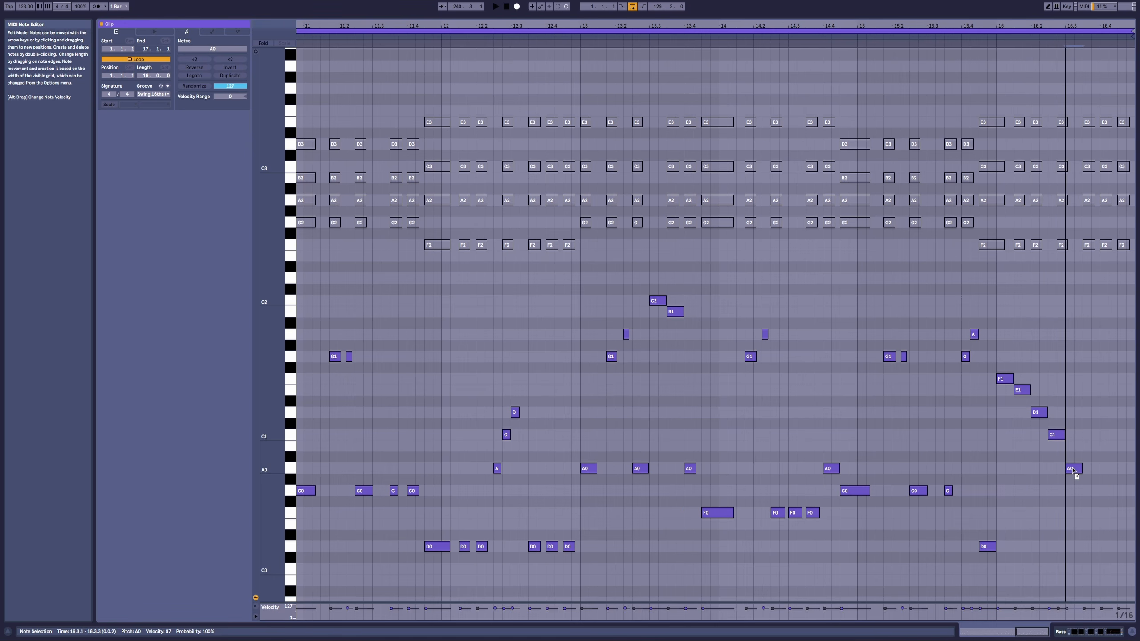
{"action": "left_click", "coordinate": [992, 43]}
{"action": "left_click", "coordinate": [1094, 480]}
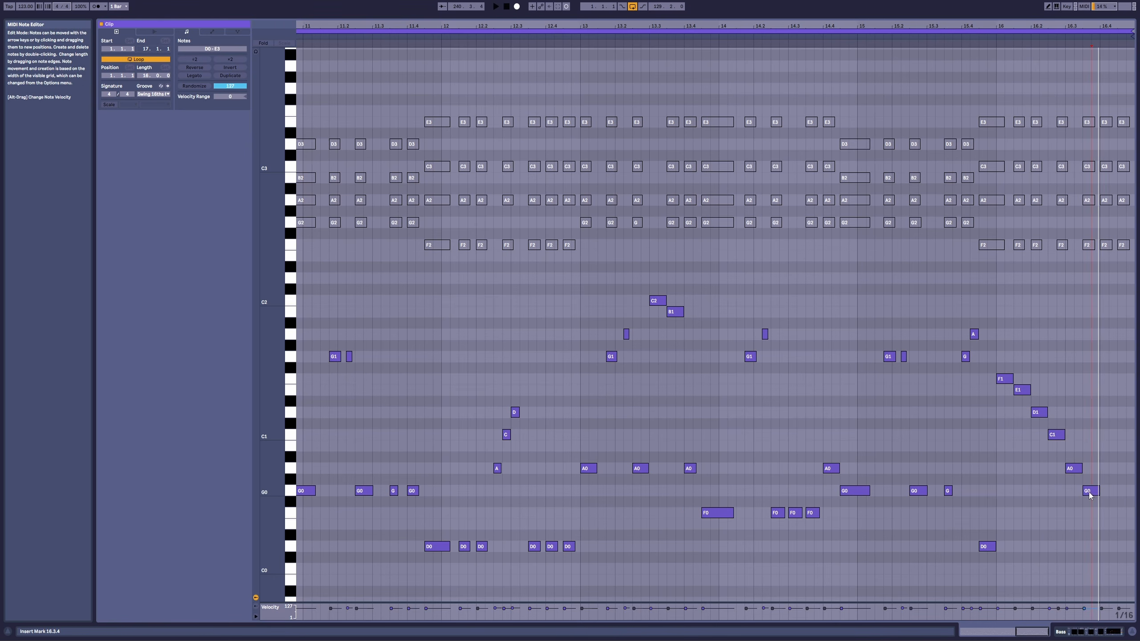
{"action": "double_click", "coordinate": [1108, 513]}
{"action": "key", "text": "Left"}
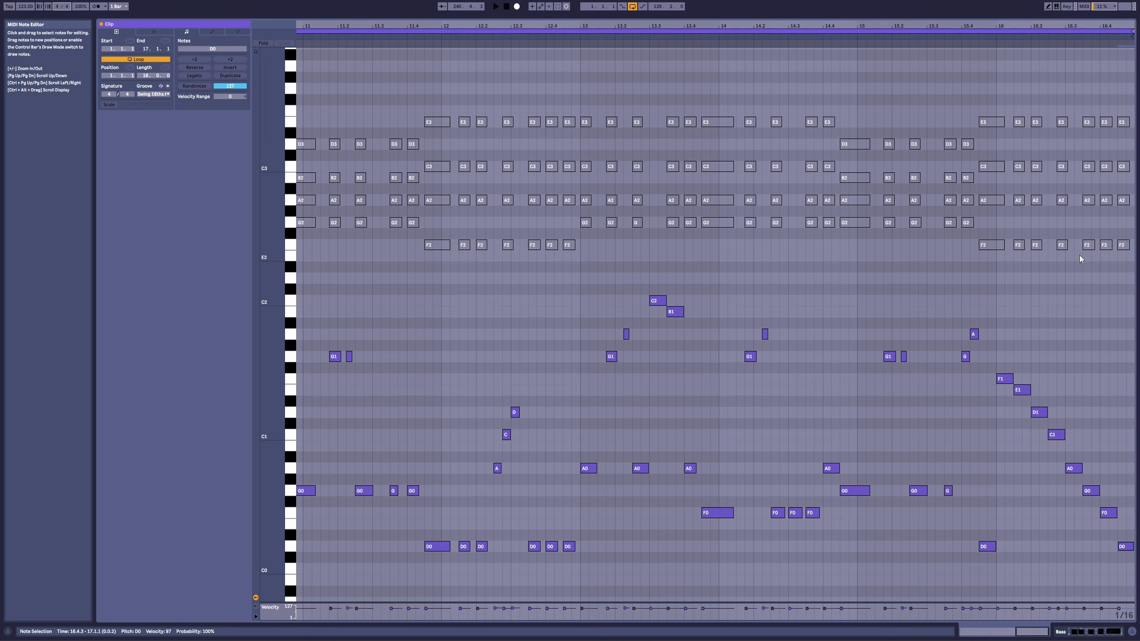
Step: Try stacking D0, F0 and A0 notes beneath the F1 at 16.1.1, then delete them
{"action": "left_click_drag", "start_coordinate": [1009, 355], "coordinate": [1131, 575]}
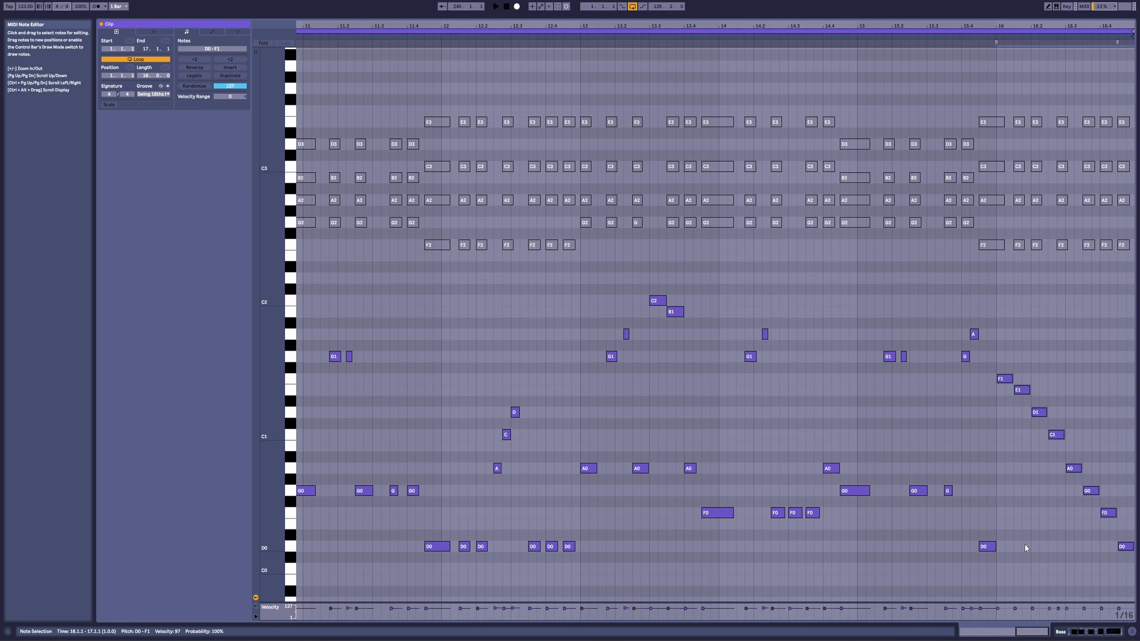
{"action": "left_click", "coordinate": [998, 525]}
{"action": "left_click", "coordinate": [991, 545]}
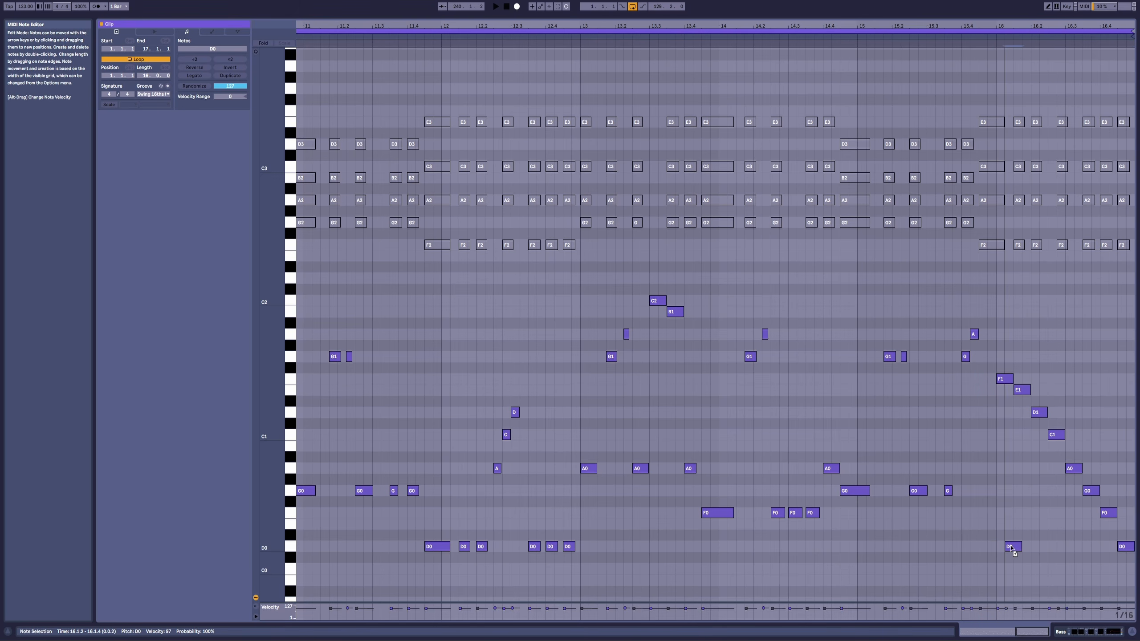
{"action": "left_click_drag", "start_coordinate": [1008, 548], "coordinate": [1007, 550]}
{"action": "left_click_drag", "start_coordinate": [1007, 549], "coordinate": [1012, 477]}
{"action": "left_click", "coordinate": [1009, 515]}
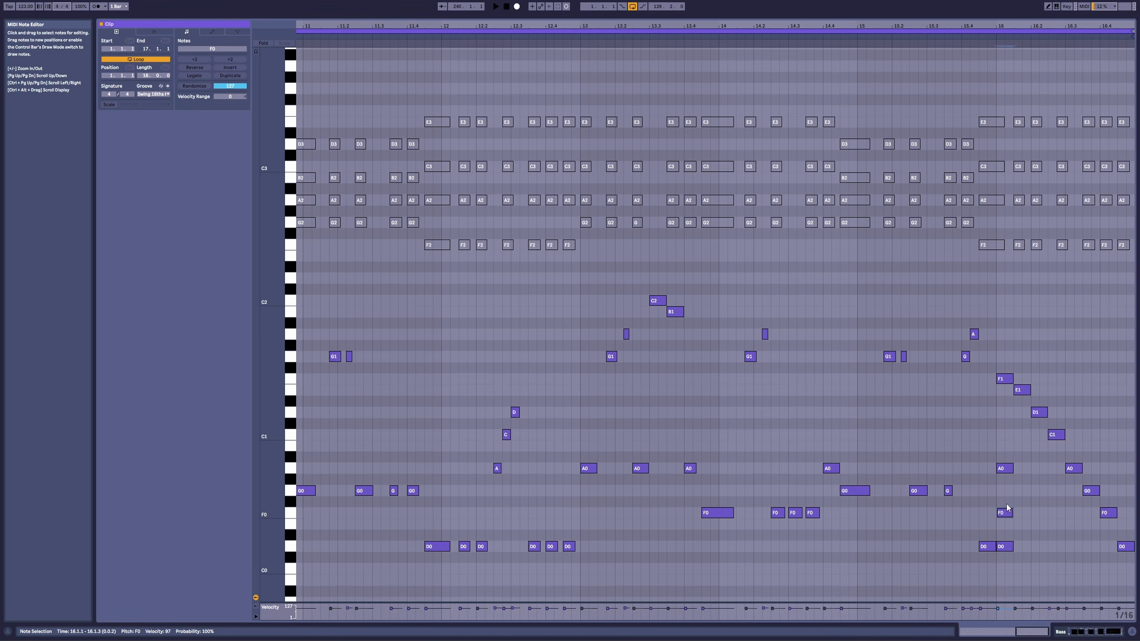
{"action": "left_click_drag", "start_coordinate": [1009, 380], "coordinate": [1008, 379]}
{"action": "left_click", "coordinate": [1039, 412]}
{"action": "key", "text": "Delete"}
Step: Audition the reworked bass line and stop playback
{"action": "key", "text": "space"}
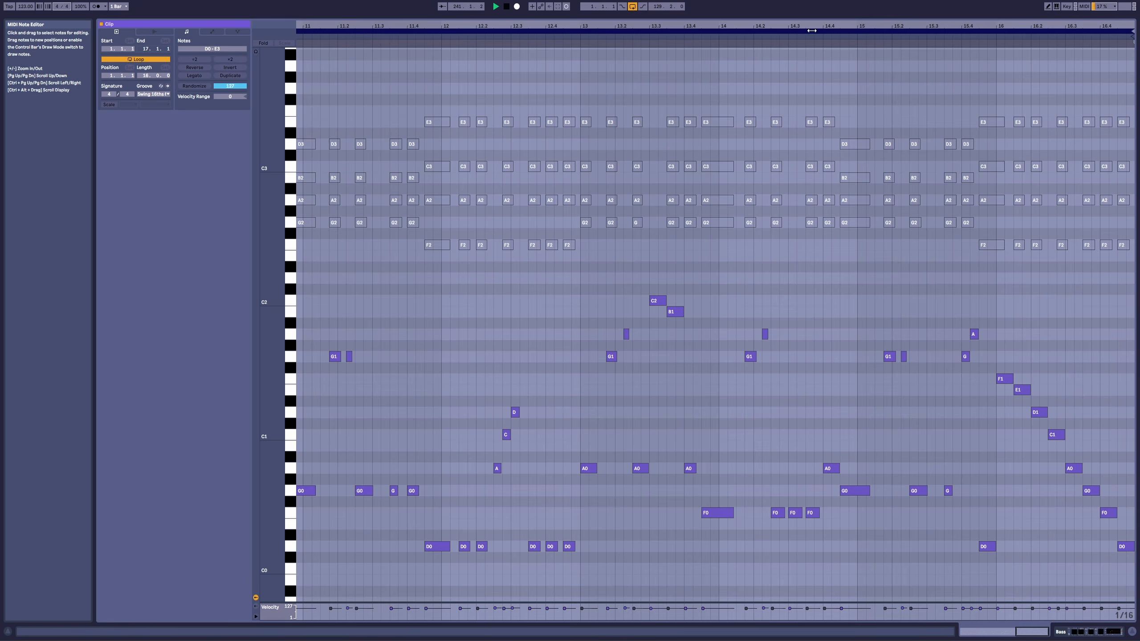
{"action": "left_click_drag", "start_coordinate": [813, 27], "coordinate": [1003, 26]}
{"action": "key", "text": "space"}
Step: Loop the arrangement over the 16-bar Bass clip starting at bar 225 and start playback
{"action": "key", "text": "shift+Tab"}
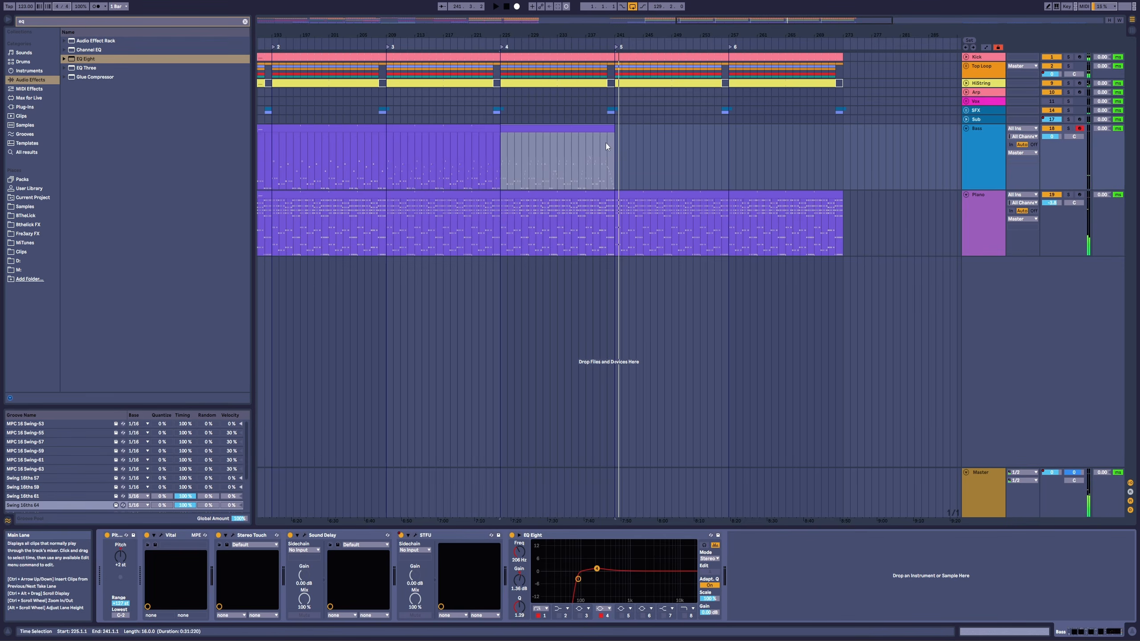
{"action": "double_click", "coordinate": [561, 128]}
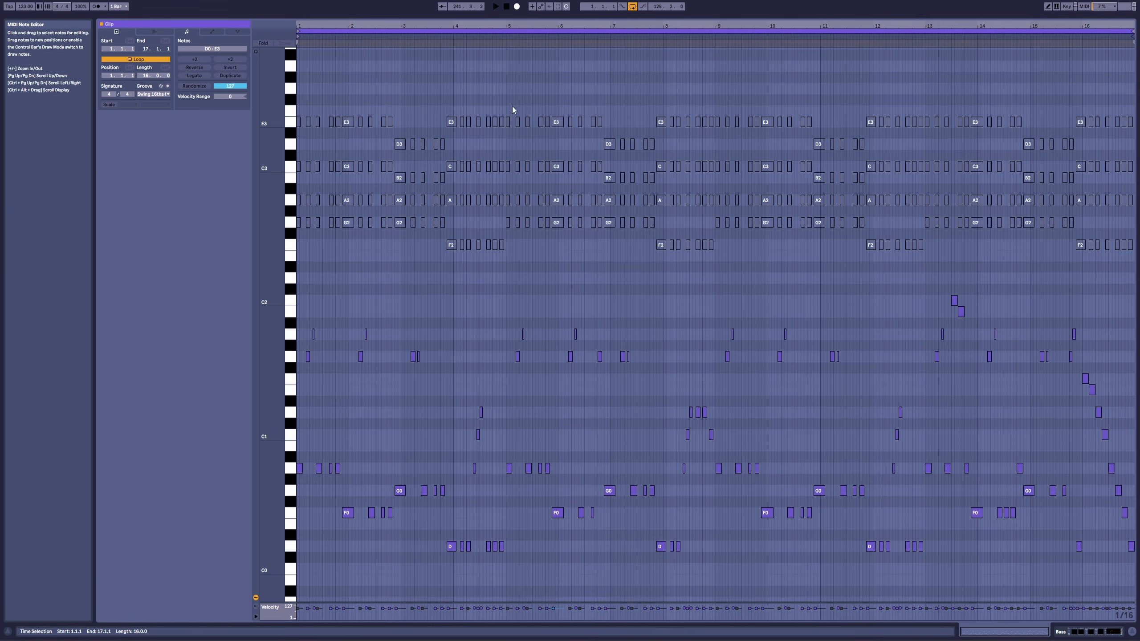
{"action": "key", "text": "shift+Tab"}
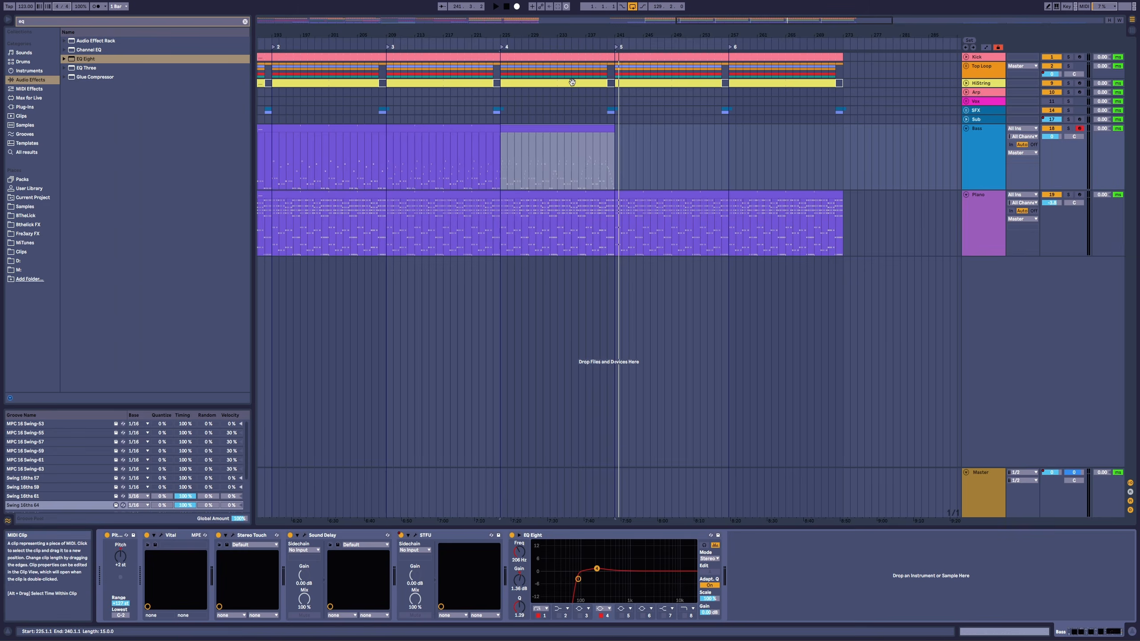
{"action": "key", "text": "ctrl+l"}
{"action": "key", "text": "space"}
Step: Reopen the Bass clip's notes and turn on Follow to track playback through the bass line
{"action": "double_click", "coordinate": [570, 129]}
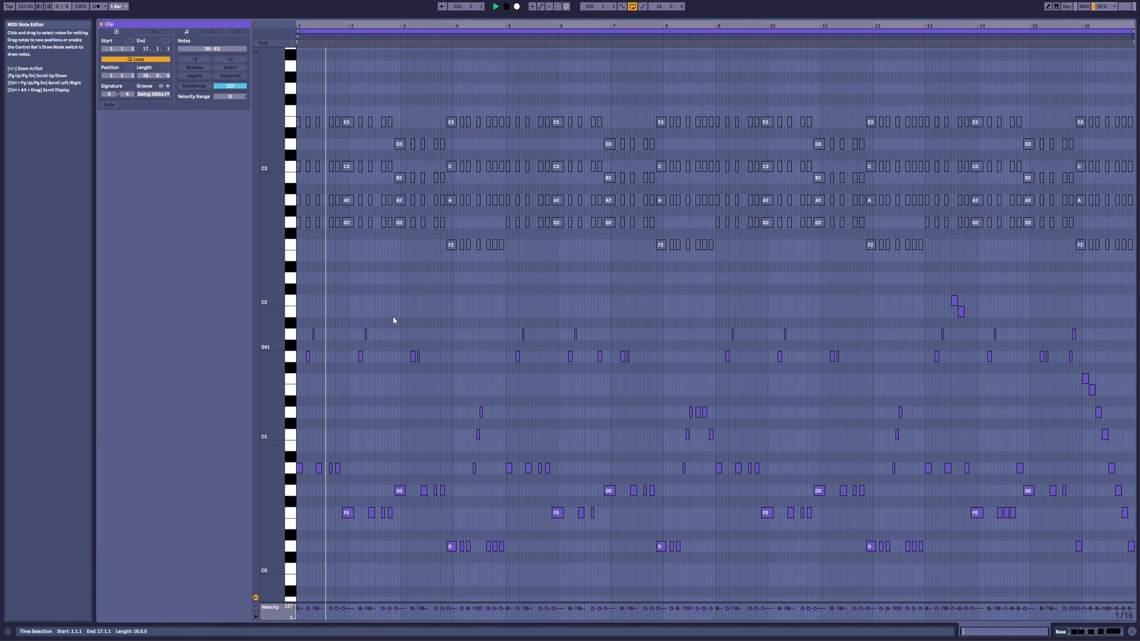
{"action": "left_click_drag", "start_coordinate": [345, 25], "coordinate": [575, 25]}
{"action": "left_click", "coordinate": [442, 6]}
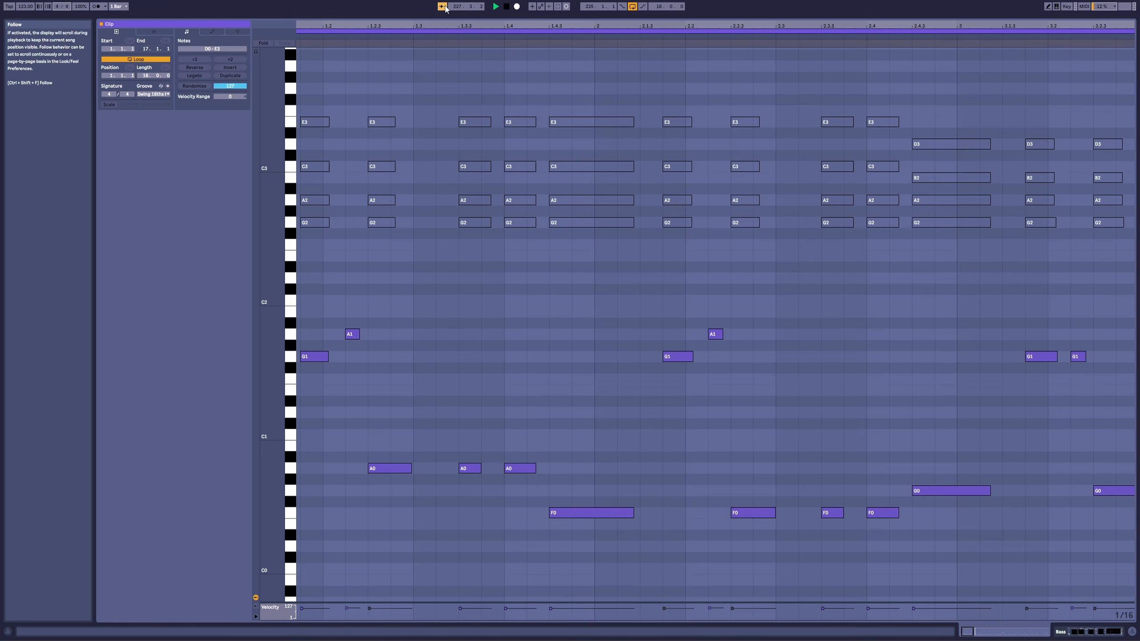